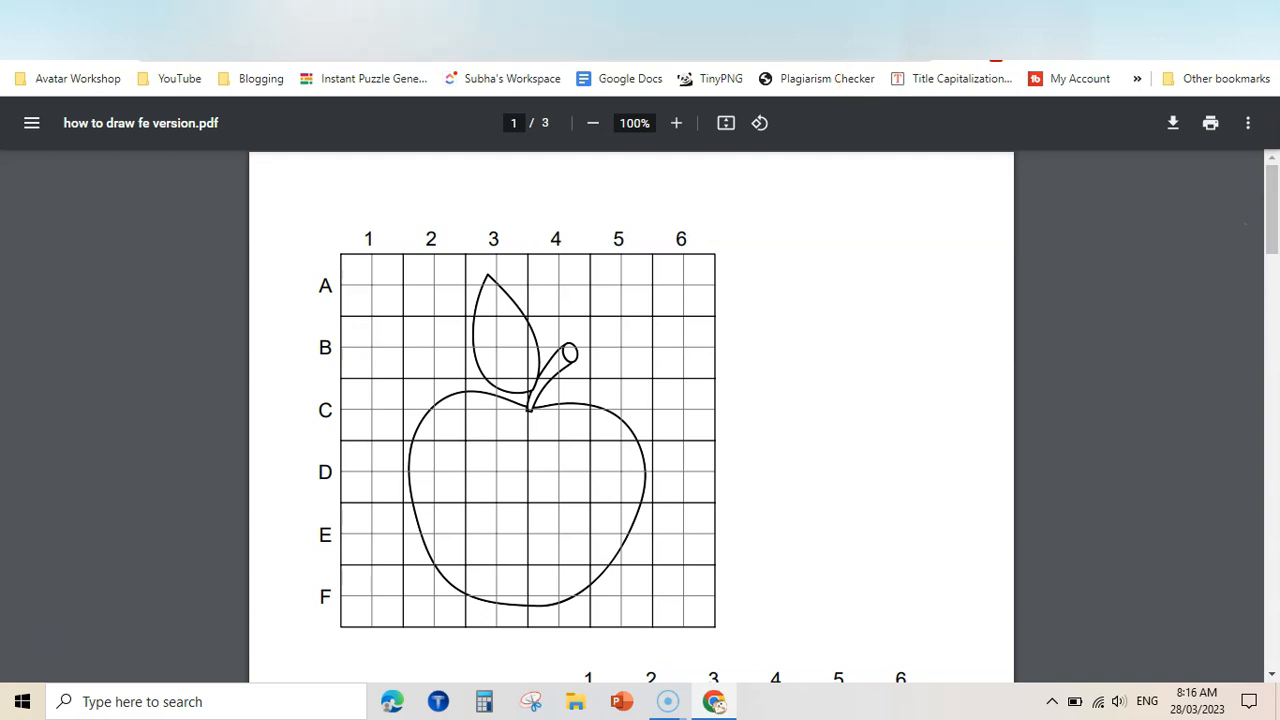
# Switch to the Amazon listing of How To Draw 101 Cute Stuff For Kids and examine its product details and best sellers rank.
pyautogui.click(307, 15)
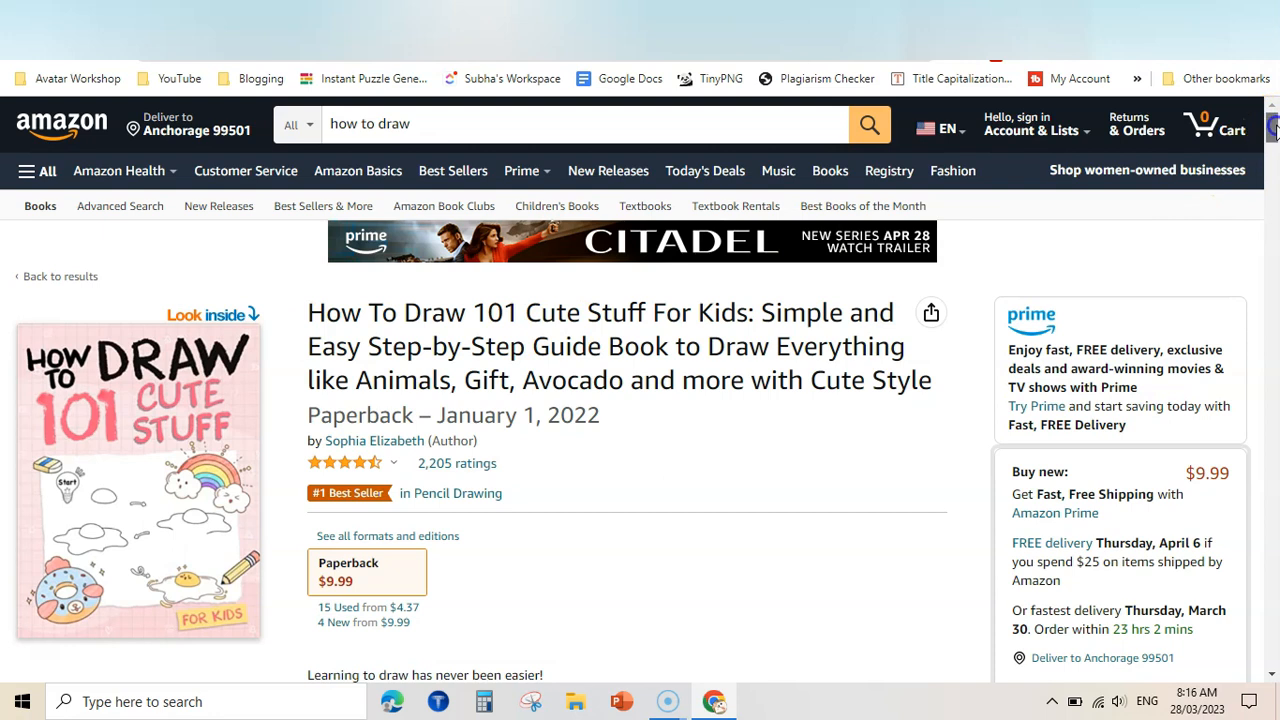
pyautogui.moveTo(1272, 128); pyautogui.dragTo(1273, 133)
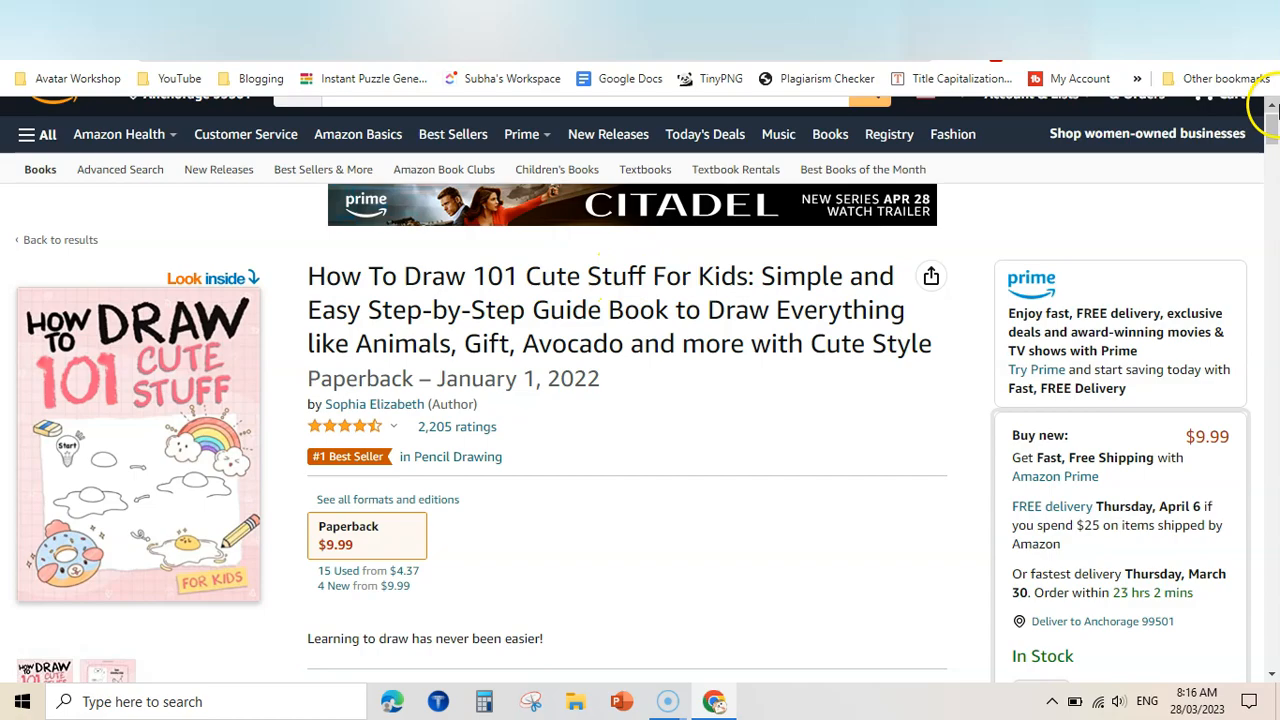
pyautogui.moveTo(1272, 116); pyautogui.dragTo(1273, 367)
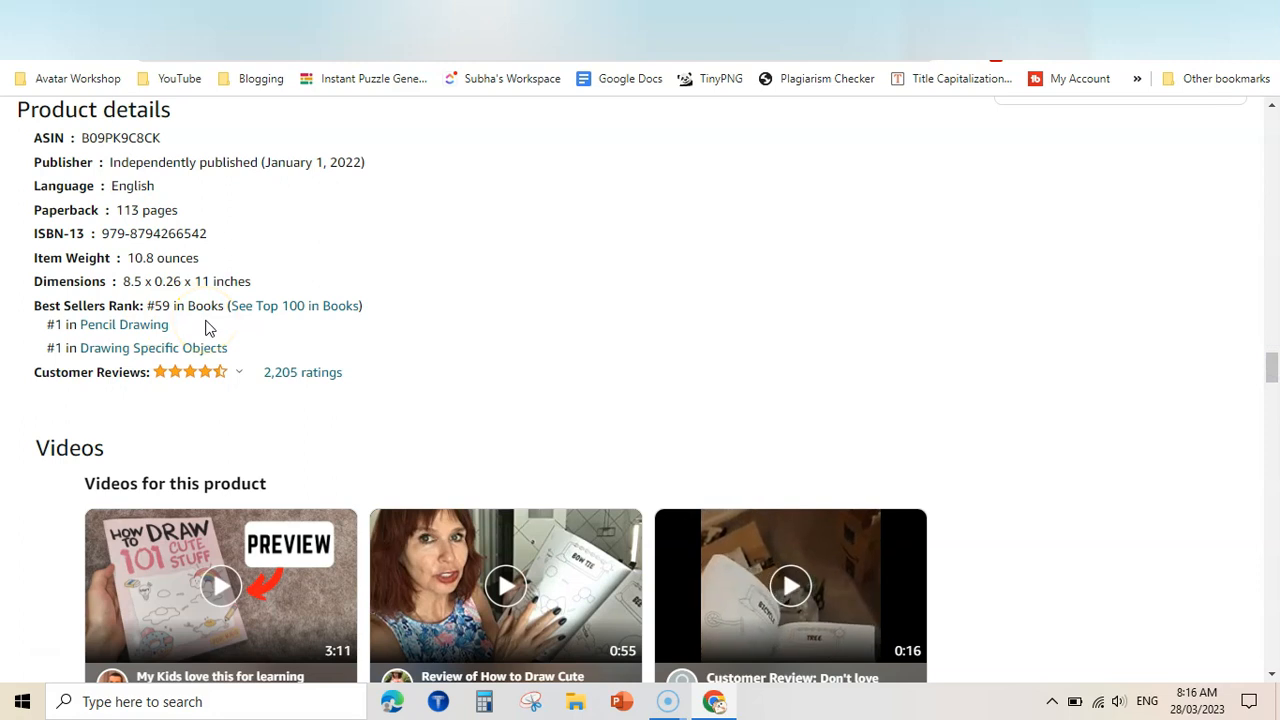
# Switch to the Amazon listing of The How to Draw Book for Kids and examine its price, product details and best sellers rank.
pyautogui.click(584, 6)
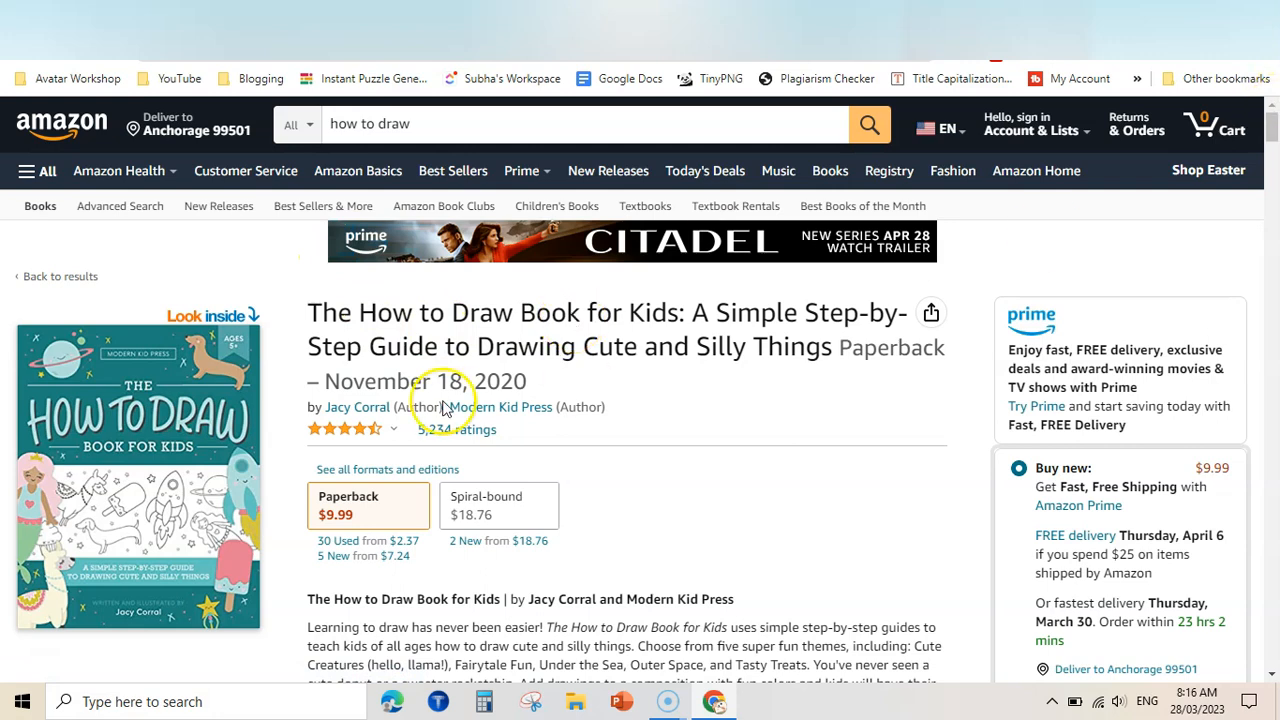
pyautogui.click(348, 505)
pyautogui.moveTo(1274, 136); pyautogui.dragTo(1272, 306)
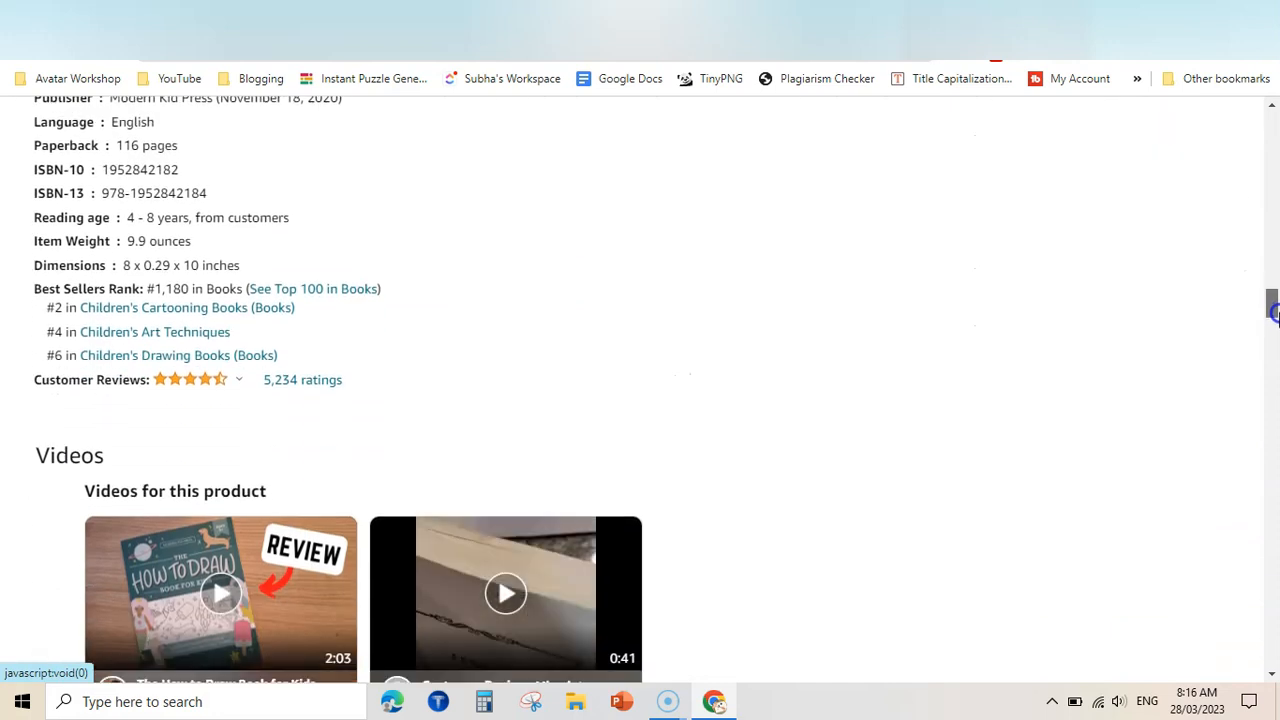
# Switch to the Amazon listing of How To Draw Animals For Kids and examine its ratings, product details and best sellers rank.
pyautogui.click(297, 289)
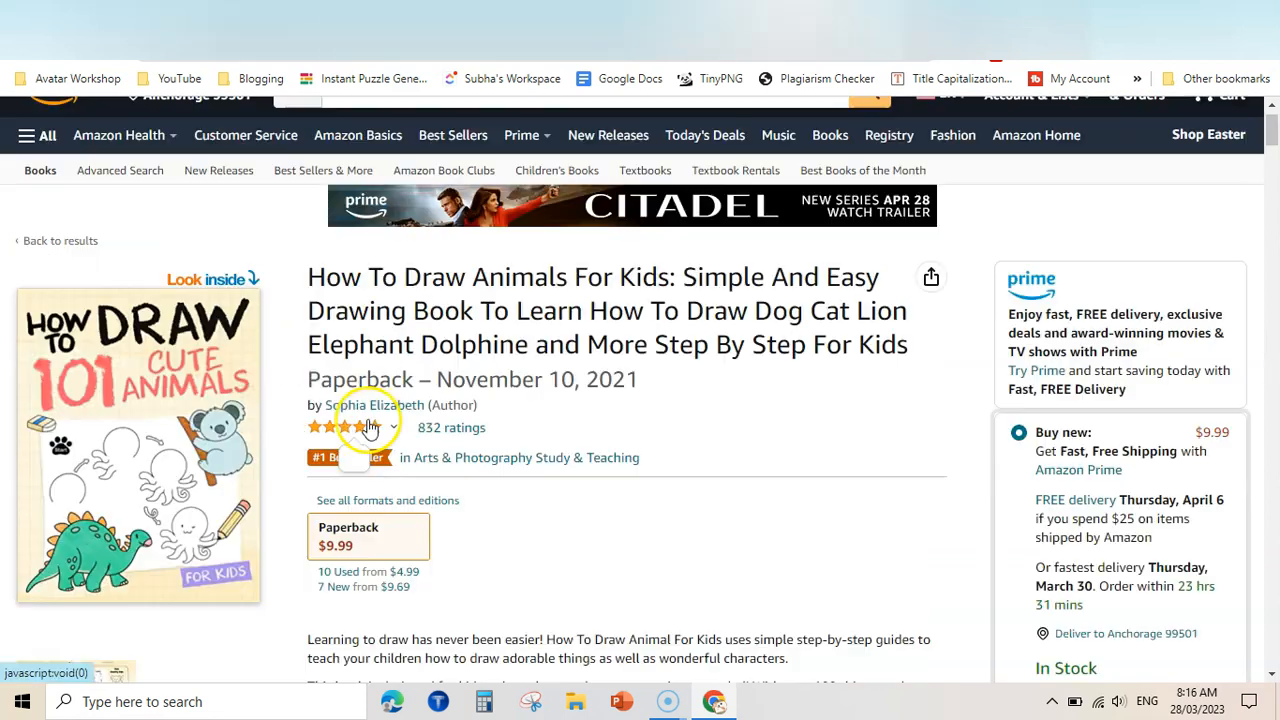
pyautogui.click(362, 424)
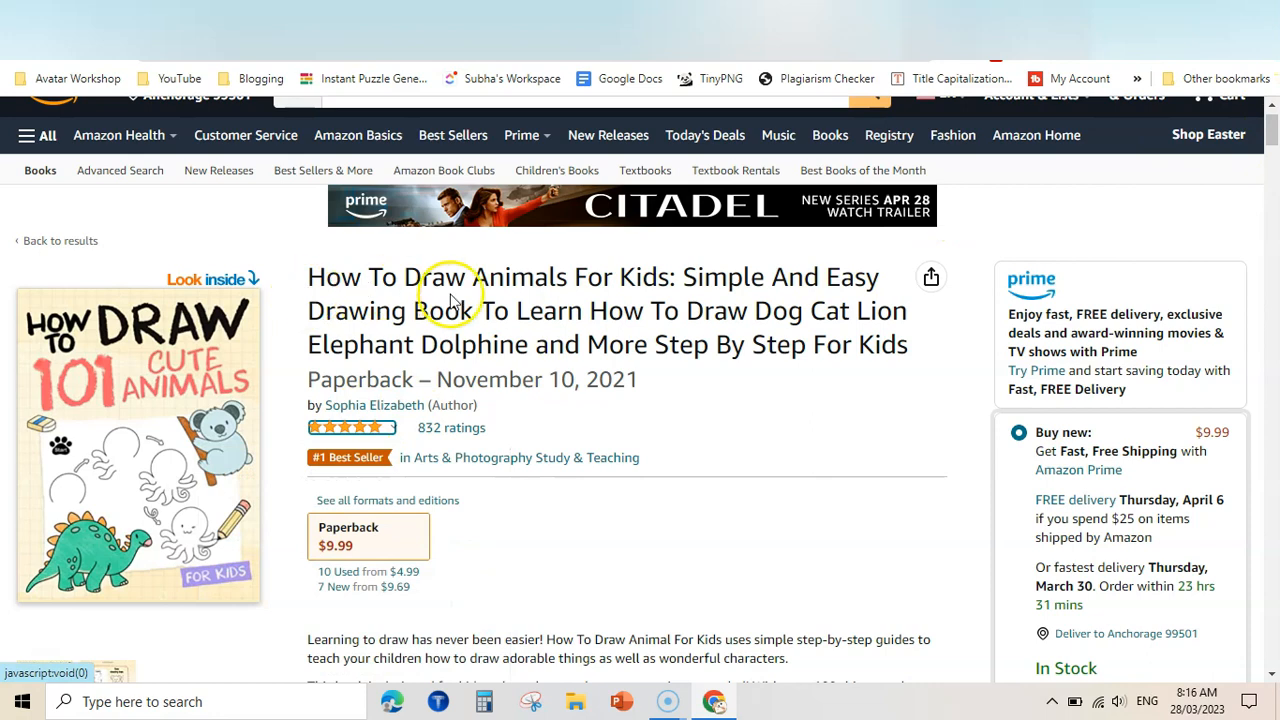
pyautogui.moveTo(1272, 130); pyautogui.dragTo(1272, 376)
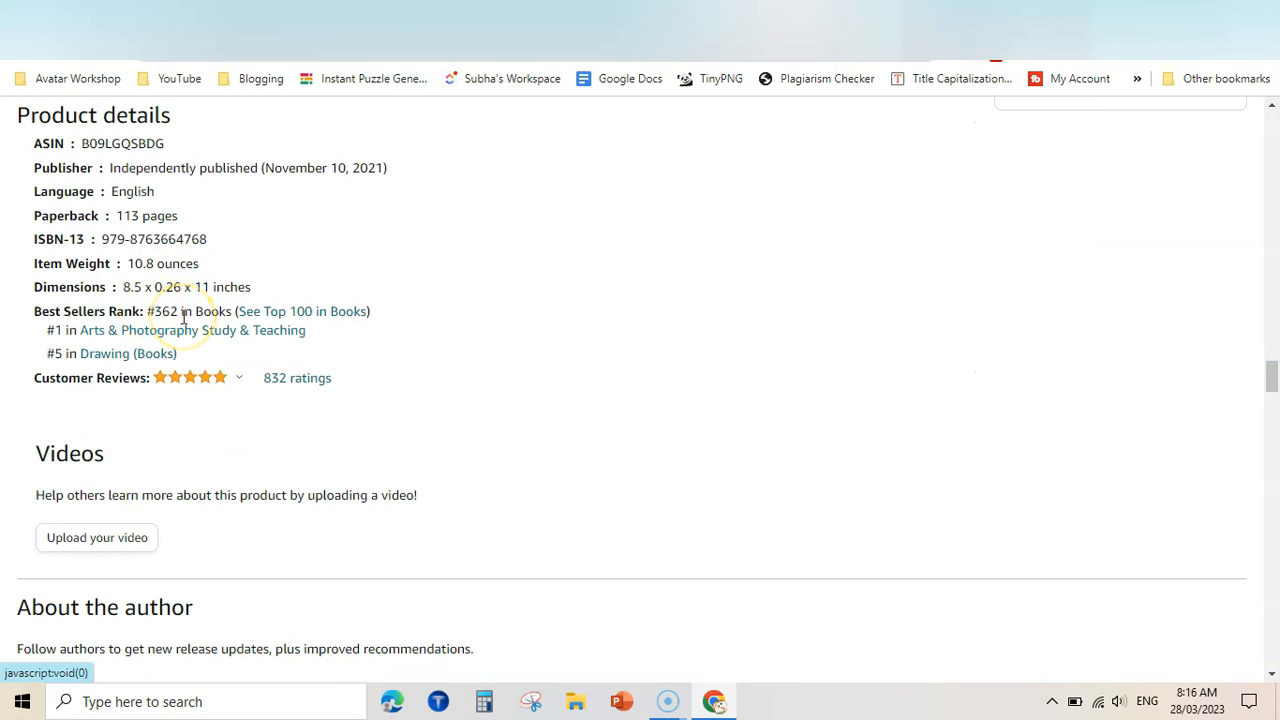
# Switch to the Amazon listing of The Drawing Book for Kids: 365 Daily Things to Draw and examine its product details and best sellers rank.
pyautogui.click(880, 15)
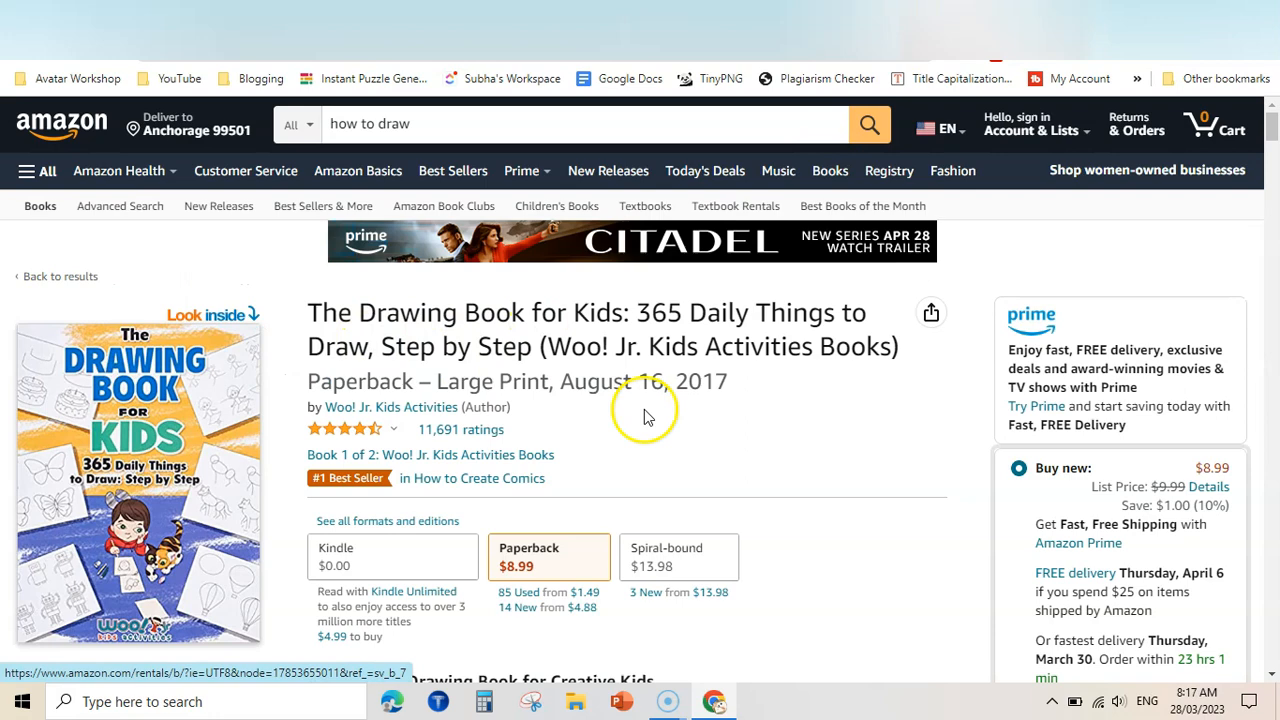
pyautogui.moveTo(1272, 128); pyautogui.dragTo(1274, 326)
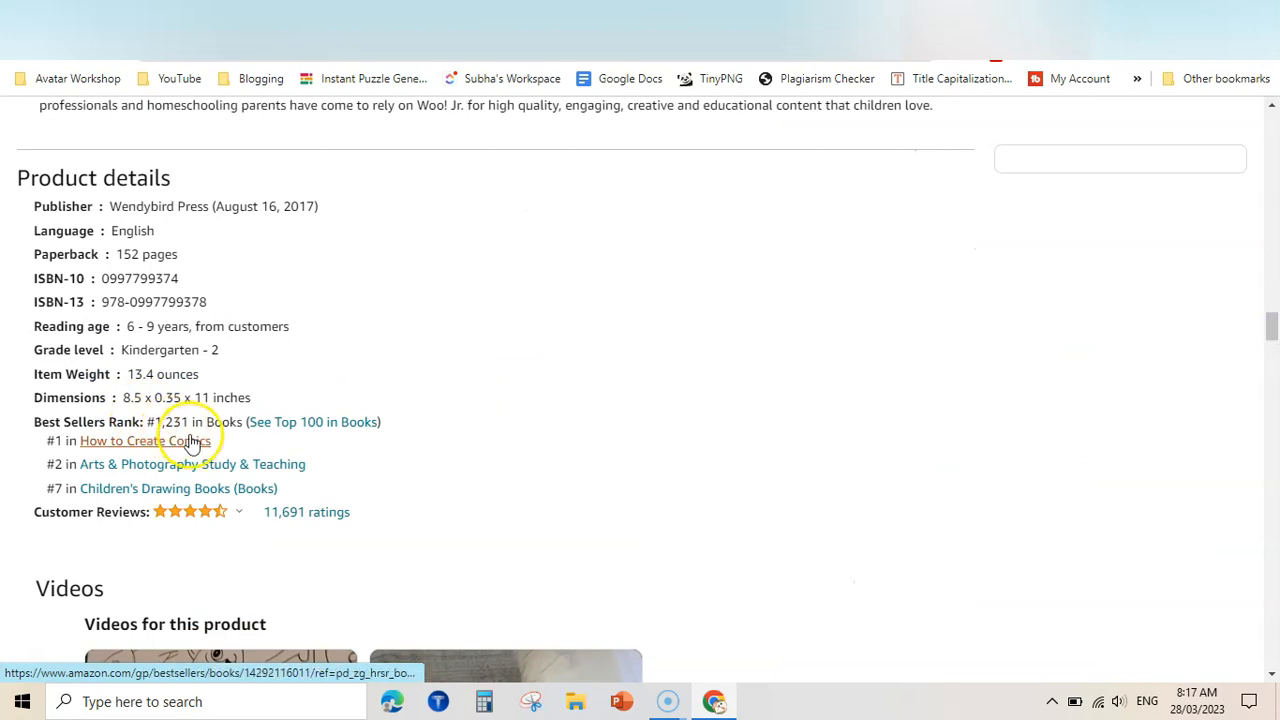
pyautogui.moveTo(1272, 326); pyautogui.dragTo(1274, 137)
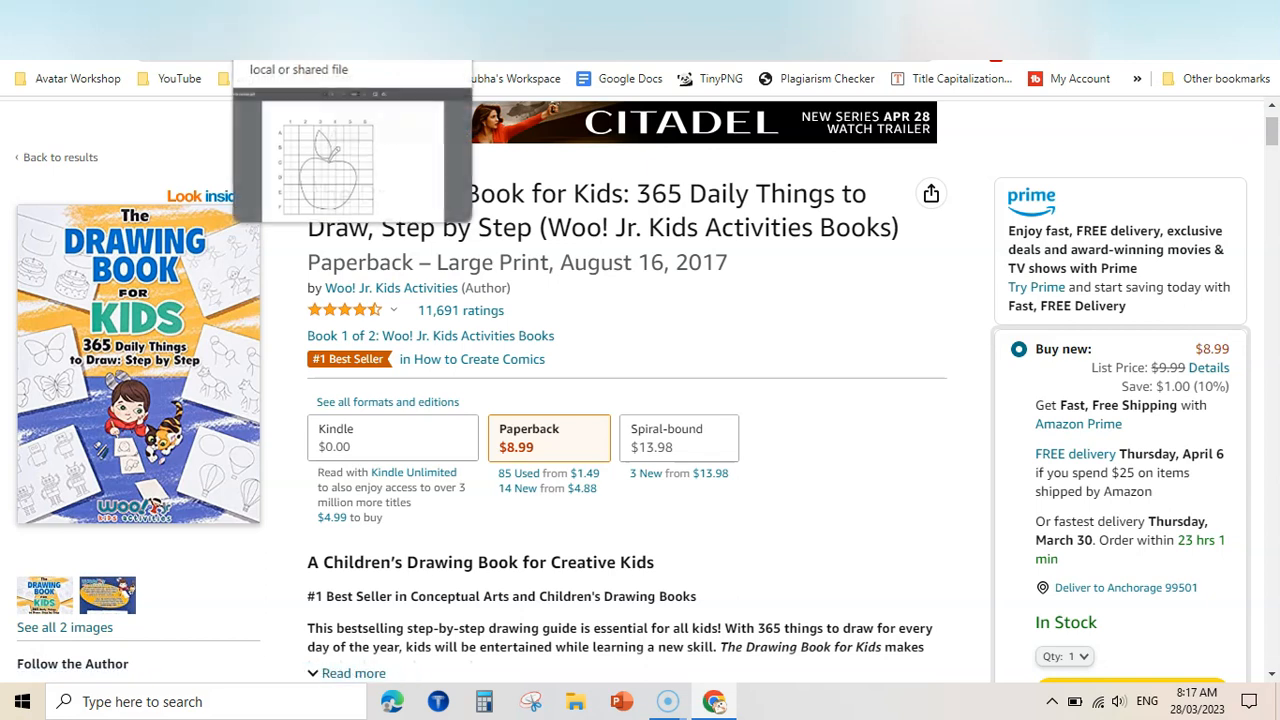
# Look through the sample pages of how to draw fe version.pdf and how to draw oto3.pdf to the last page of each.
pyautogui.click(300, 40)
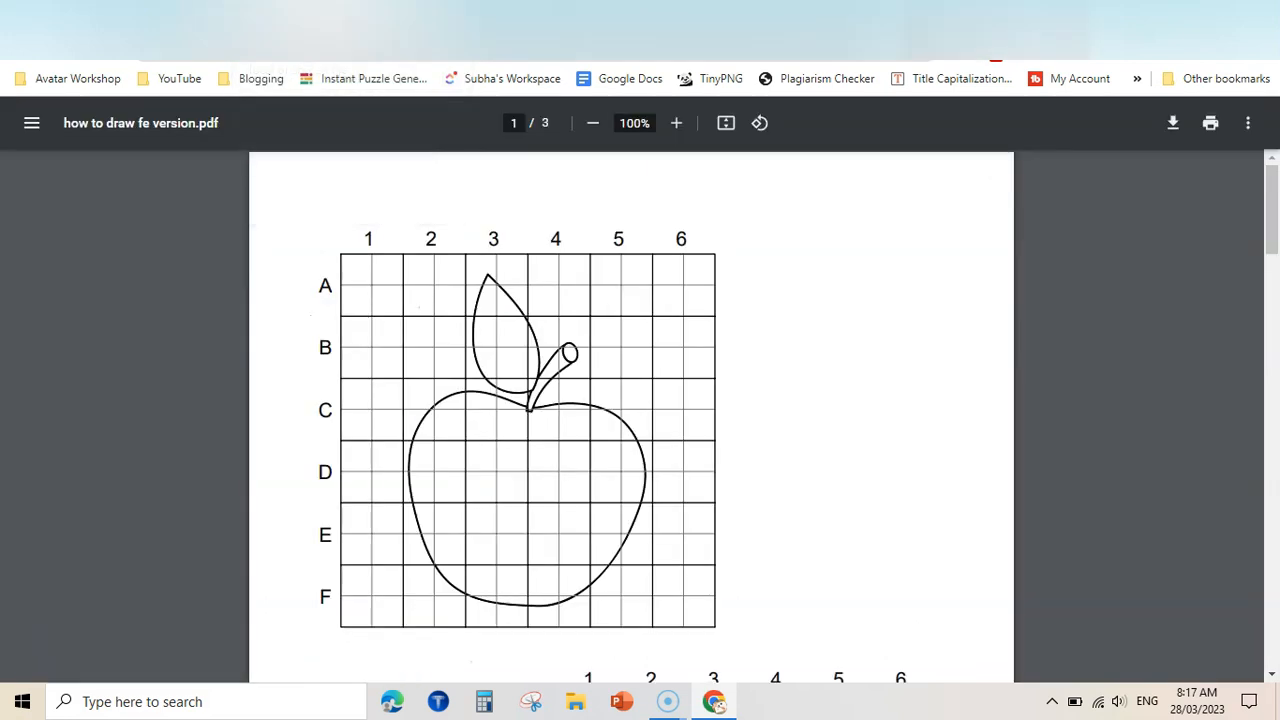
pyautogui.moveTo(1274, 185); pyautogui.dragTo(1274, 620)
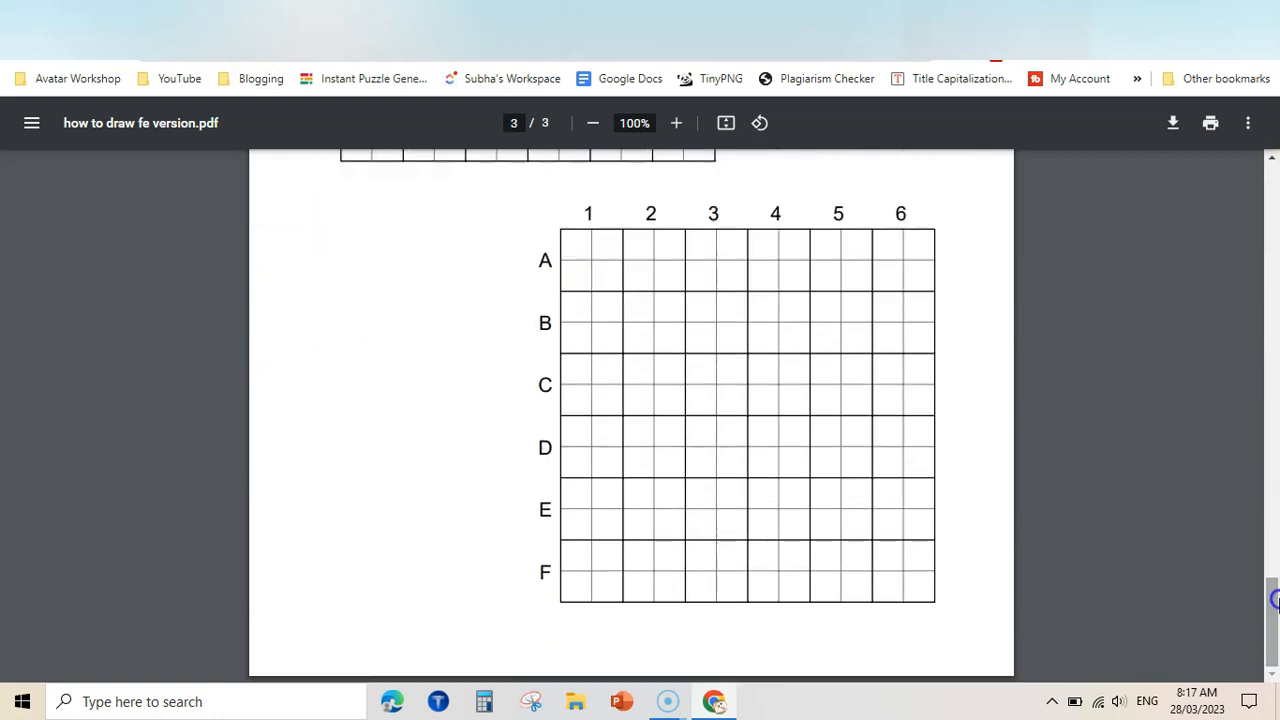
pyautogui.click(138, 12)
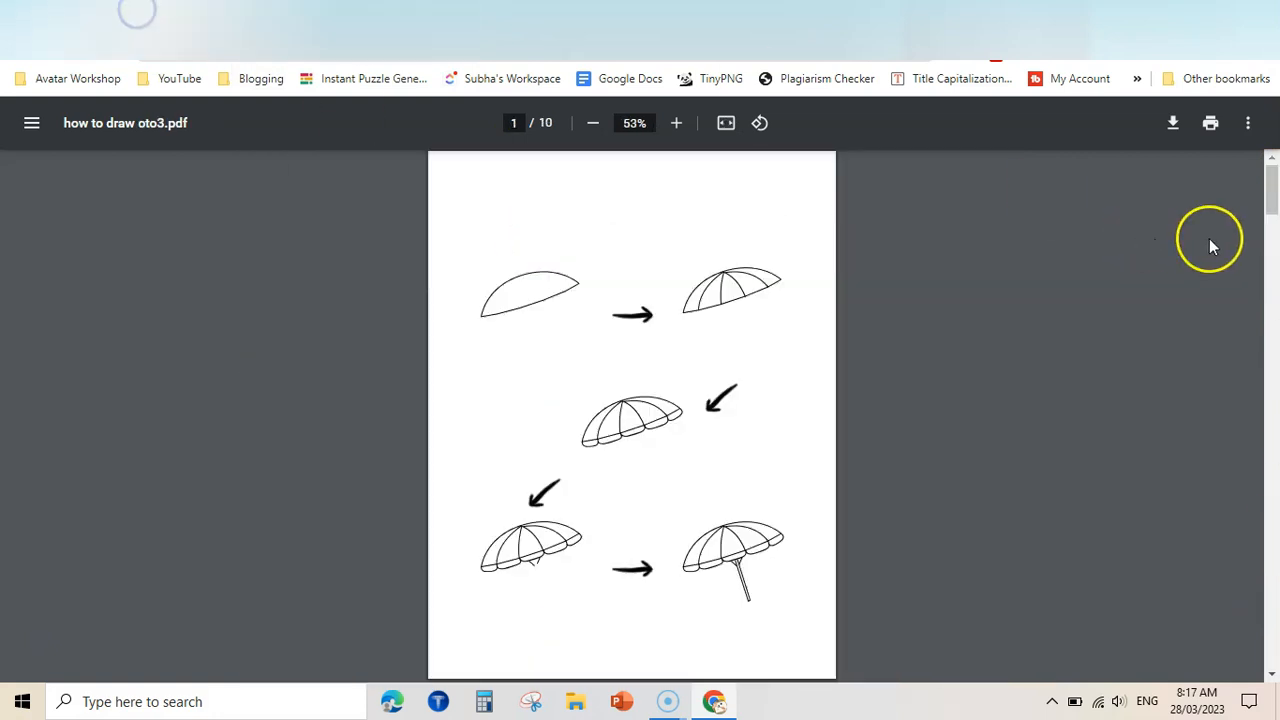
pyautogui.moveTo(1272, 178); pyautogui.dragTo(1274, 650)
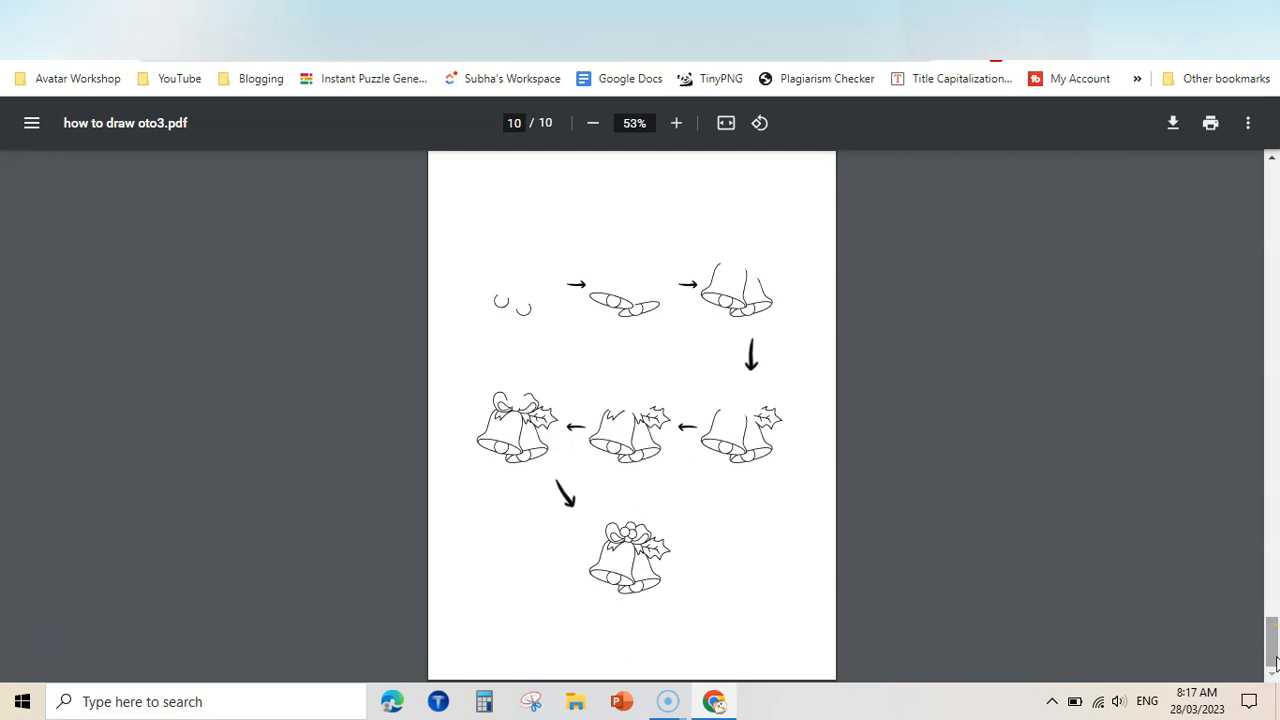
# Switch to the How To Draw Books Generator editor, dismiss the download options and show the How To Draw elements.
pyautogui.click(23, 11)
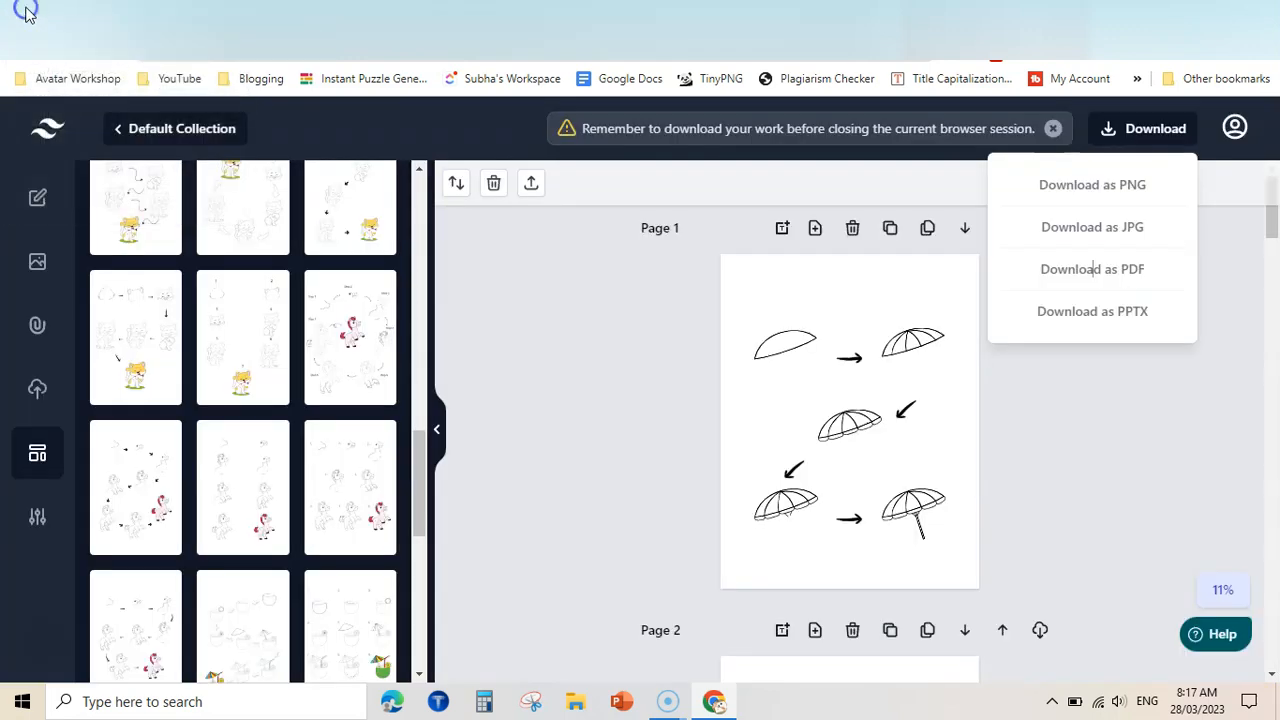
pyautogui.click(600, 308)
pyautogui.moveTo(1271, 227); pyautogui.dragTo(1259, 196)
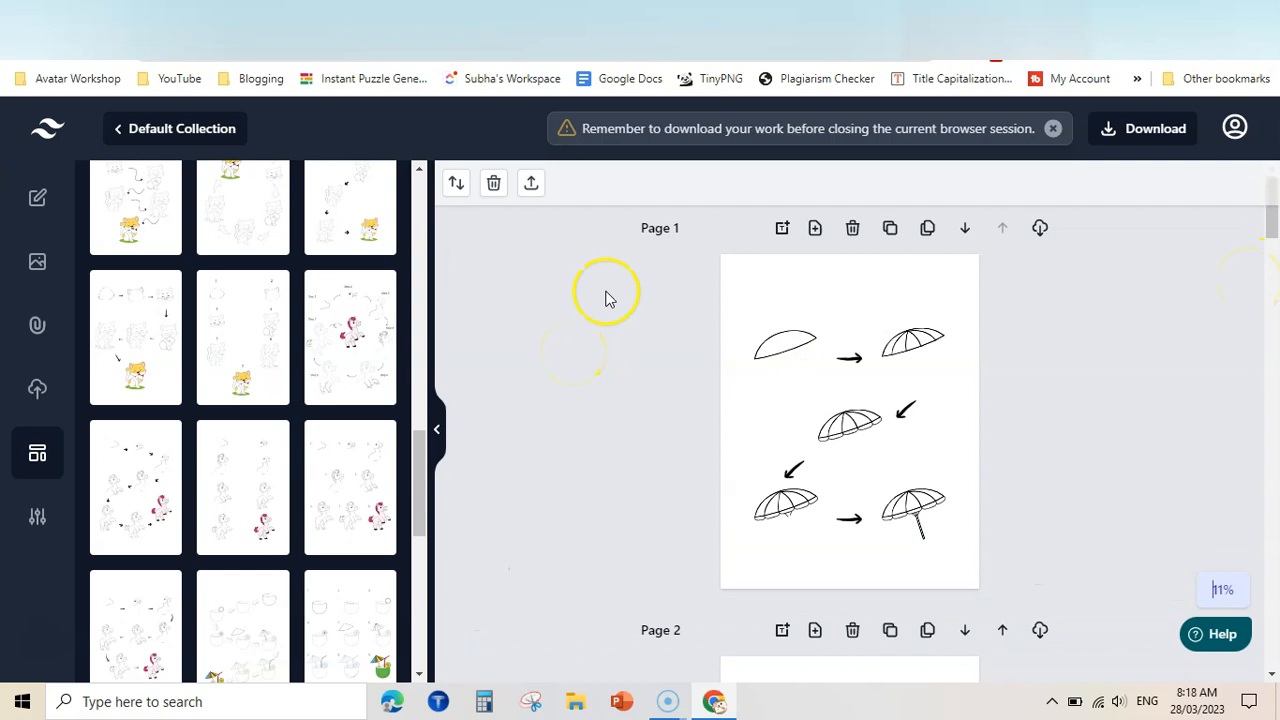
pyautogui.moveTo(1273, 222); pyautogui.dragTo(1242, 160)
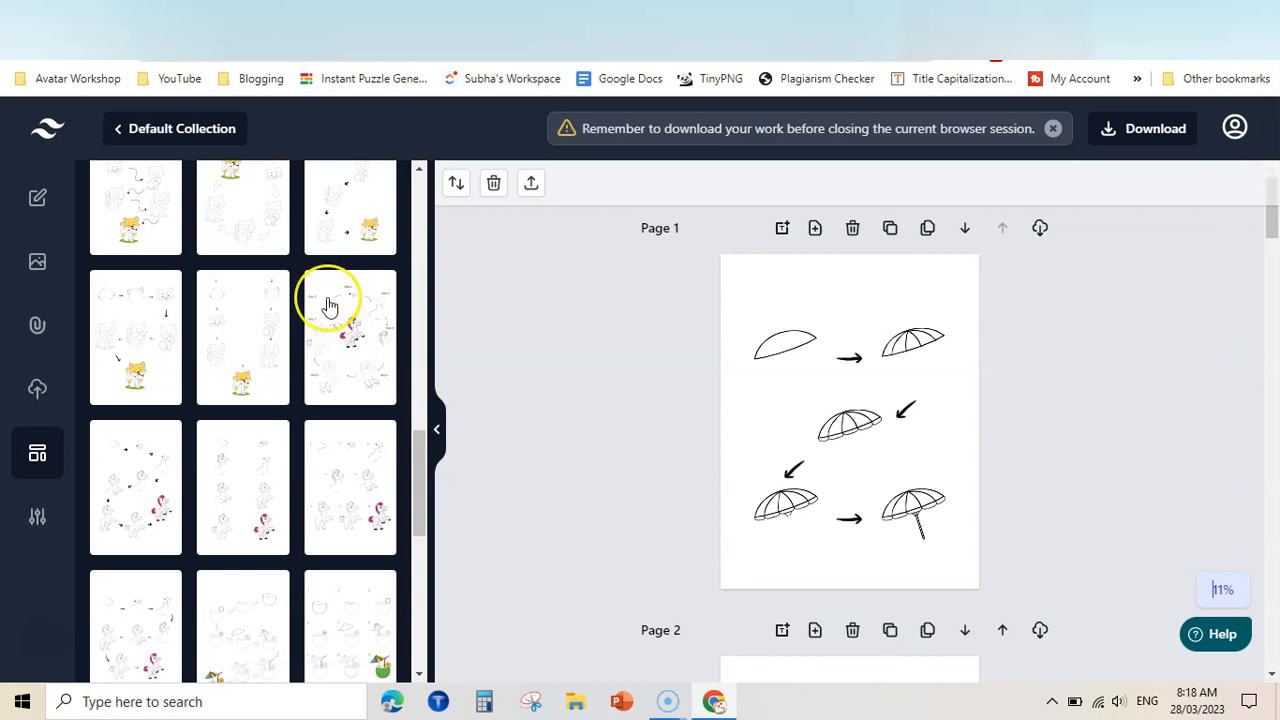
pyautogui.click(37, 192)
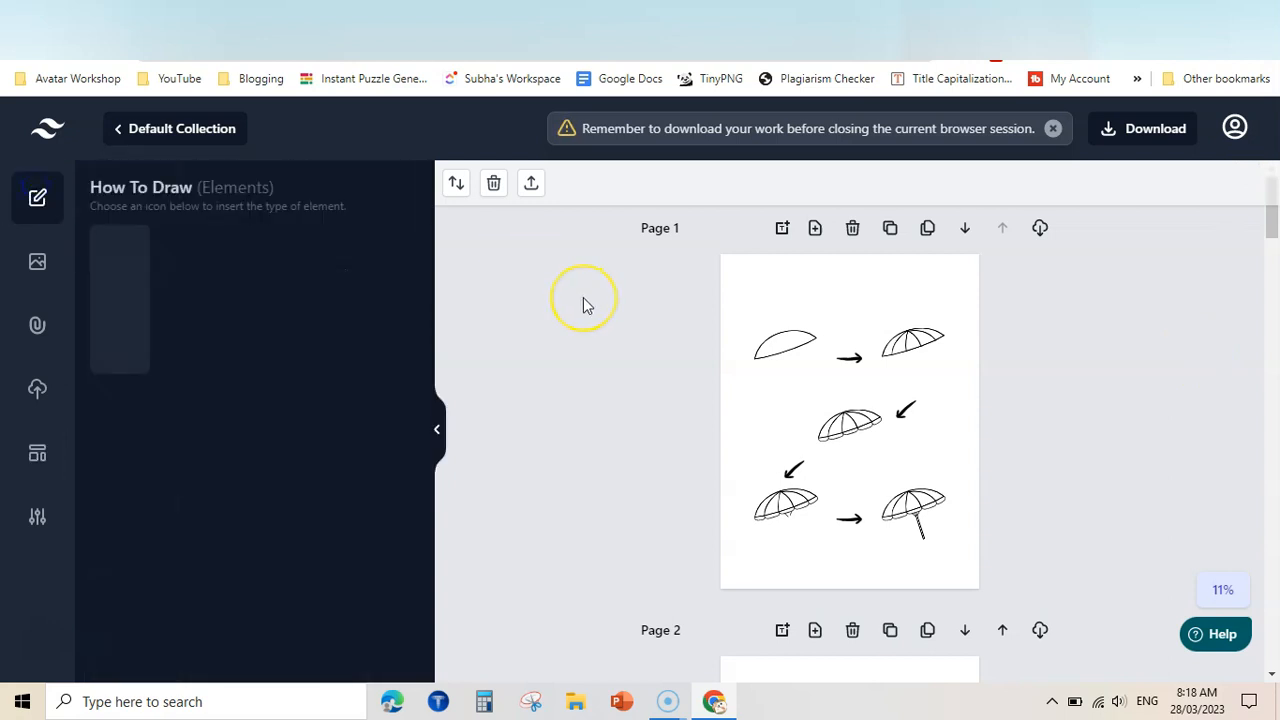
# Compare the grid pages in how to draw fe version.pdf with the step-by-step pages in how to draw oto3.pdf.
pyautogui.click(322, 12)
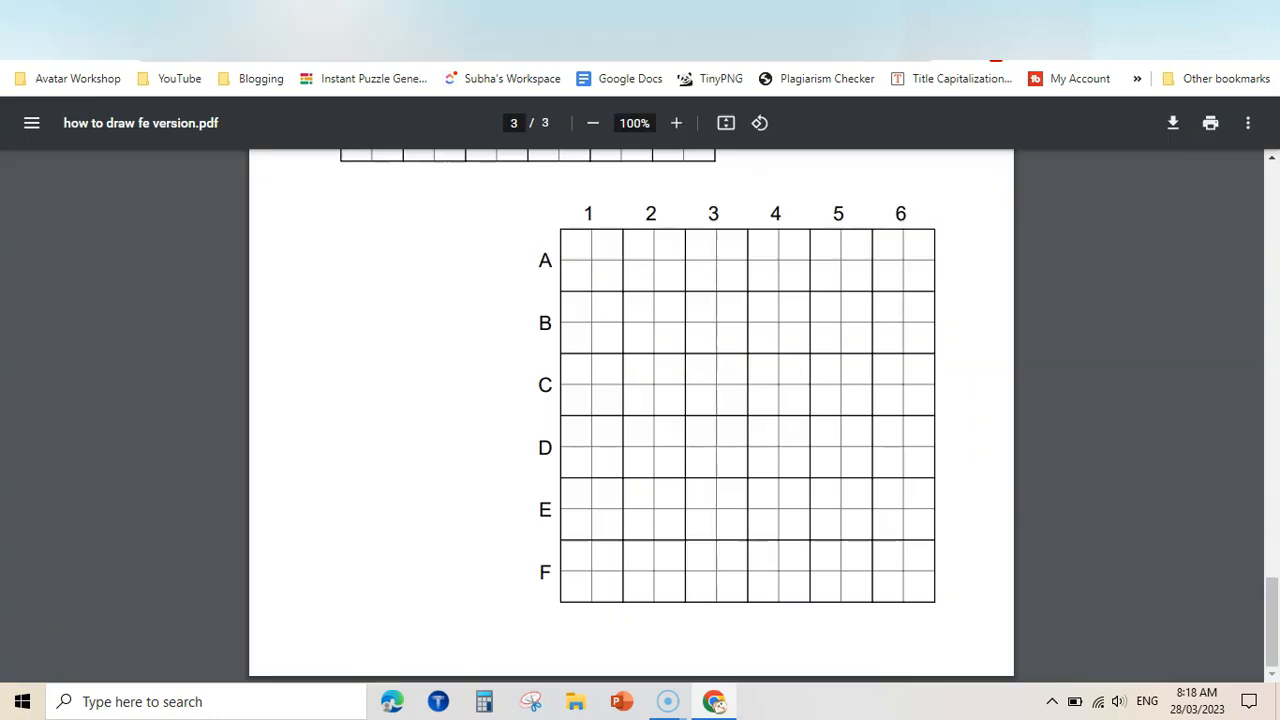
pyautogui.moveTo(1274, 624)
pyautogui.mouseDown()
pyautogui.moveTo(1276, 290)
pyautogui.moveTo(1276, 607)
pyautogui.mouseUp()
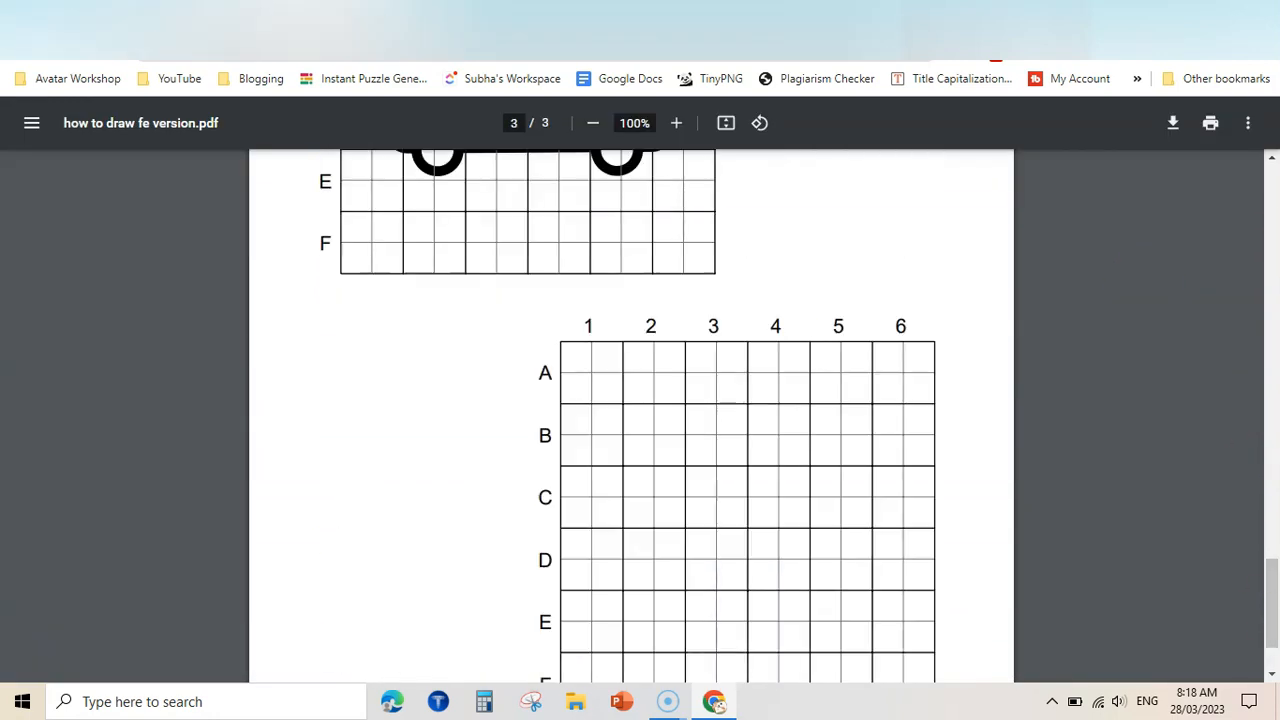
pyautogui.click(183, 13)
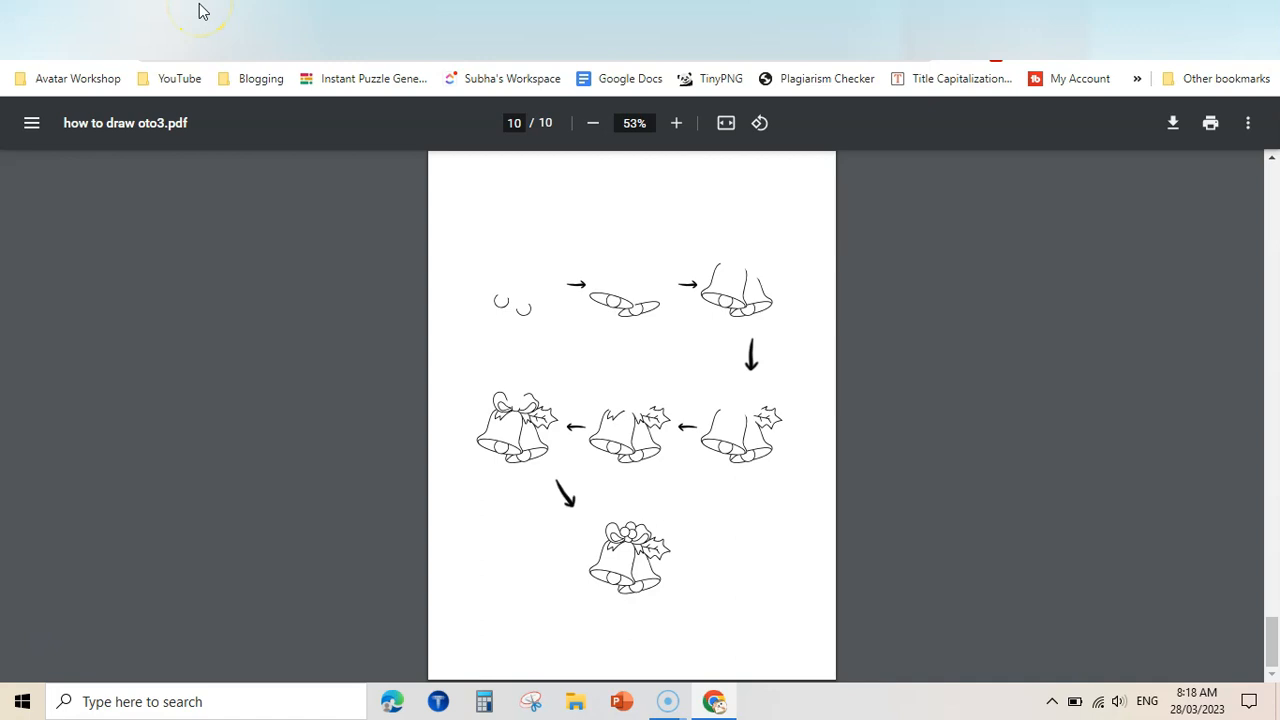
# Return to the Default Collection editor and leave it through the account options.
pyautogui.click(30, 28)
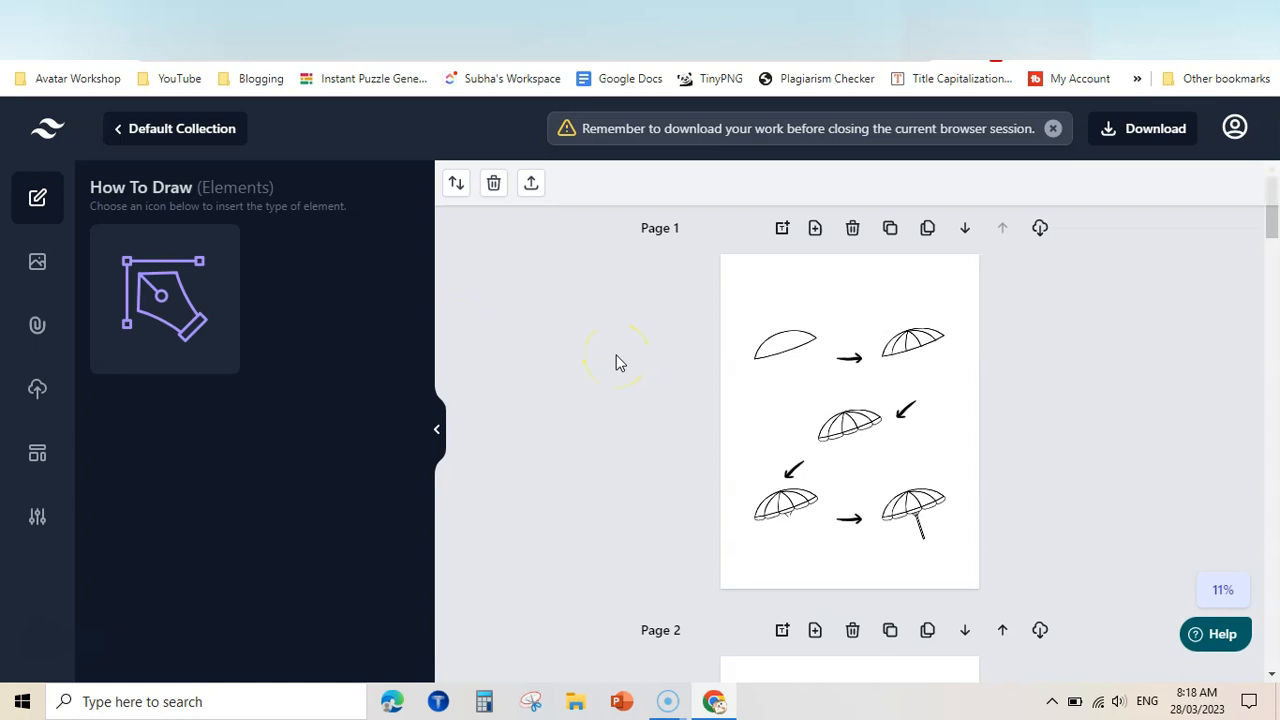
pyautogui.click(1234, 128)
pyautogui.click(1126, 204)
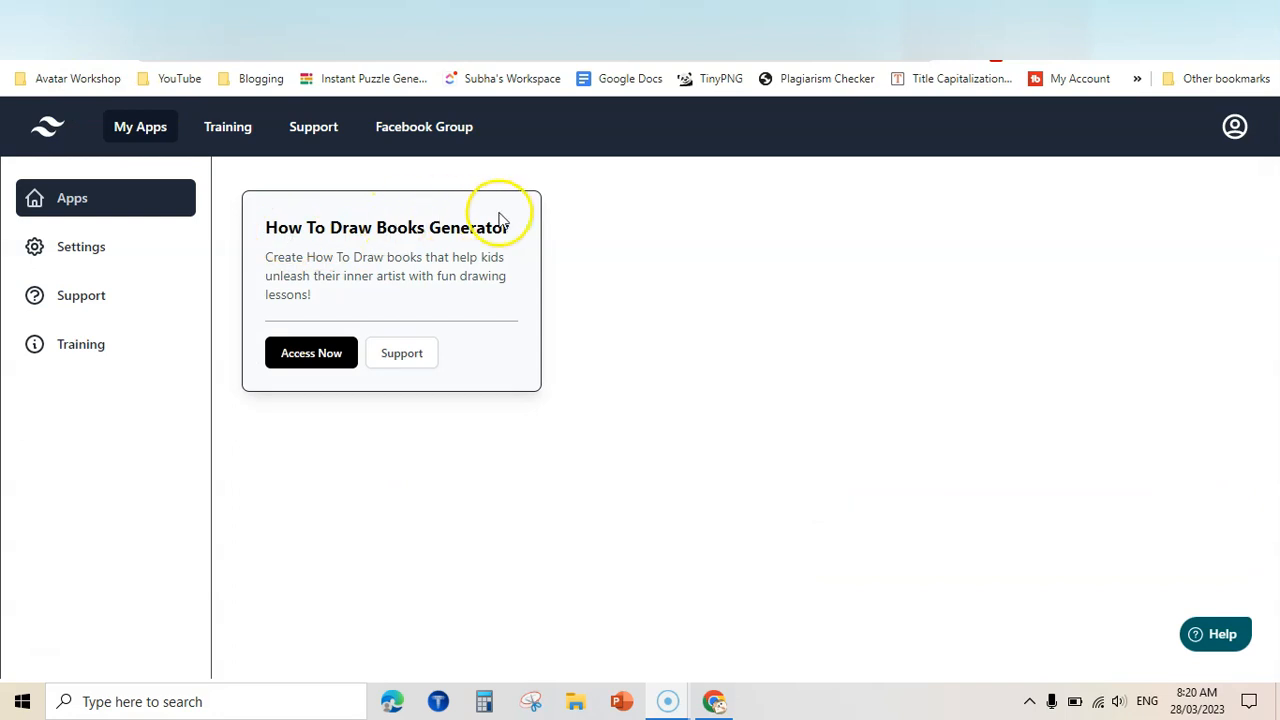
# Access the FE version of How To Draw Books Generator and open its Default Collection.
pyautogui.click(315, 355)
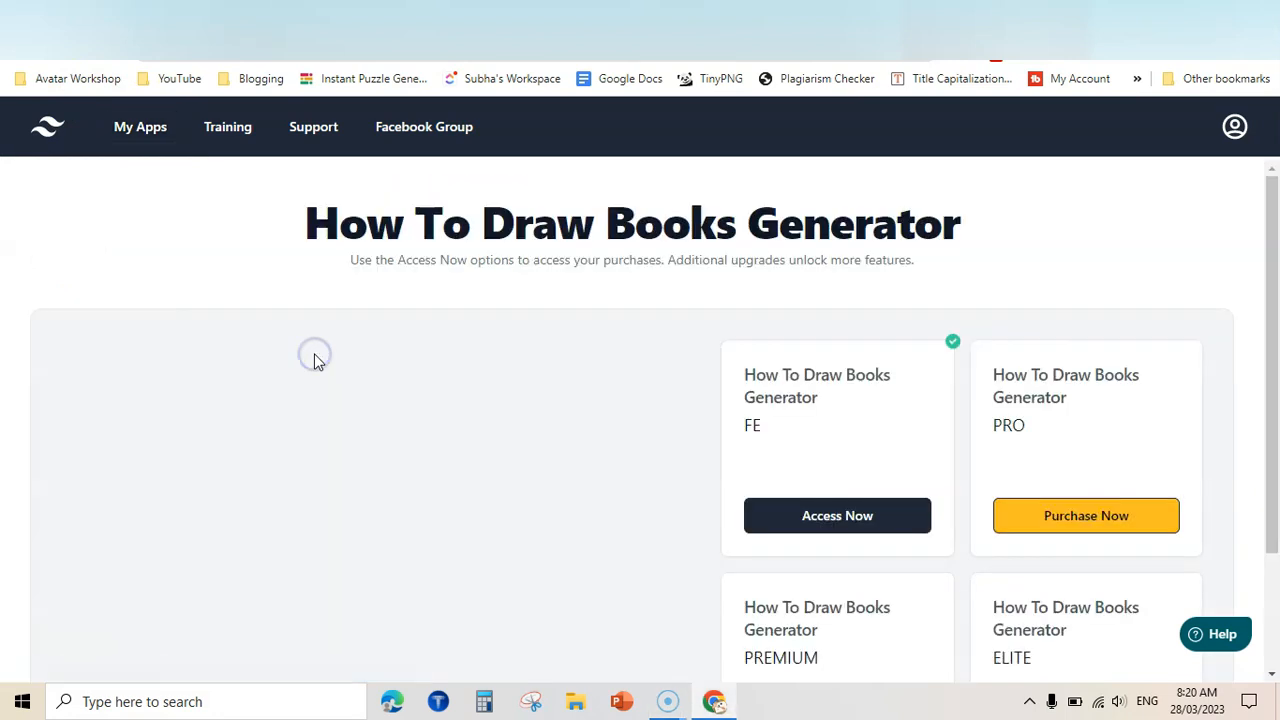
pyautogui.moveTo(1275, 273); pyautogui.dragTo(1275, 380)
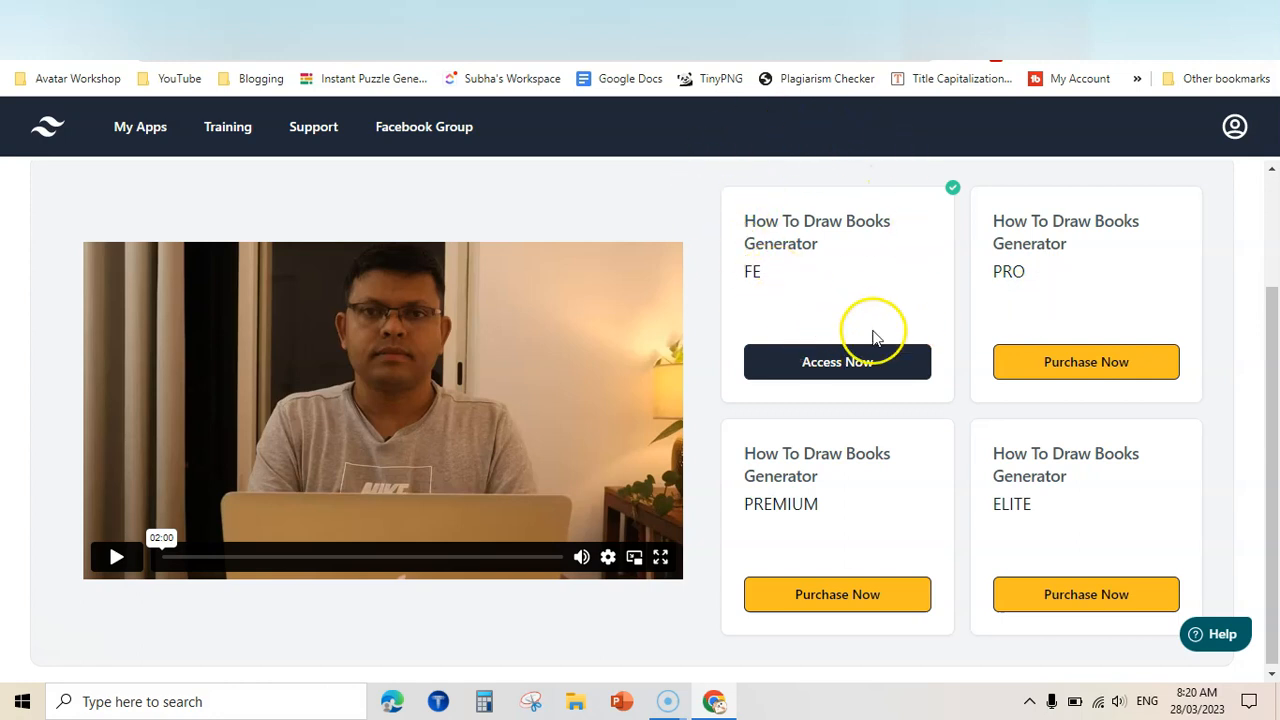
pyautogui.click(843, 364)
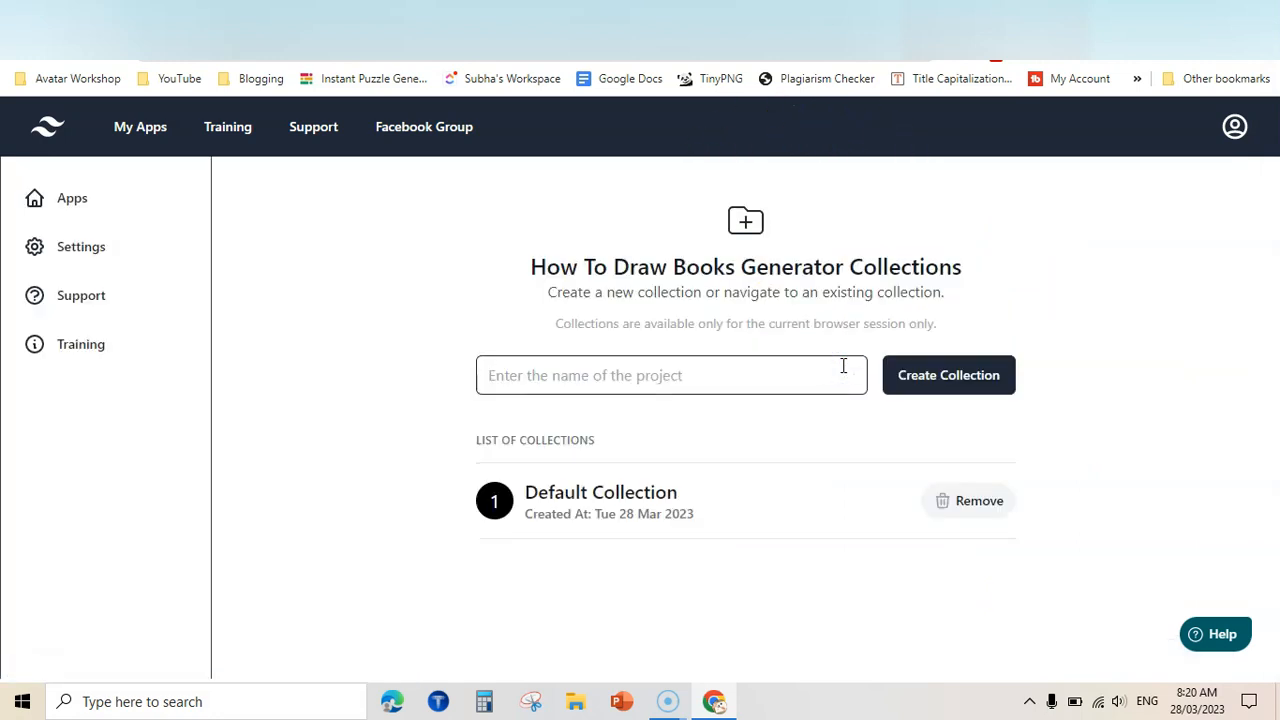
pyautogui.click(620, 500)
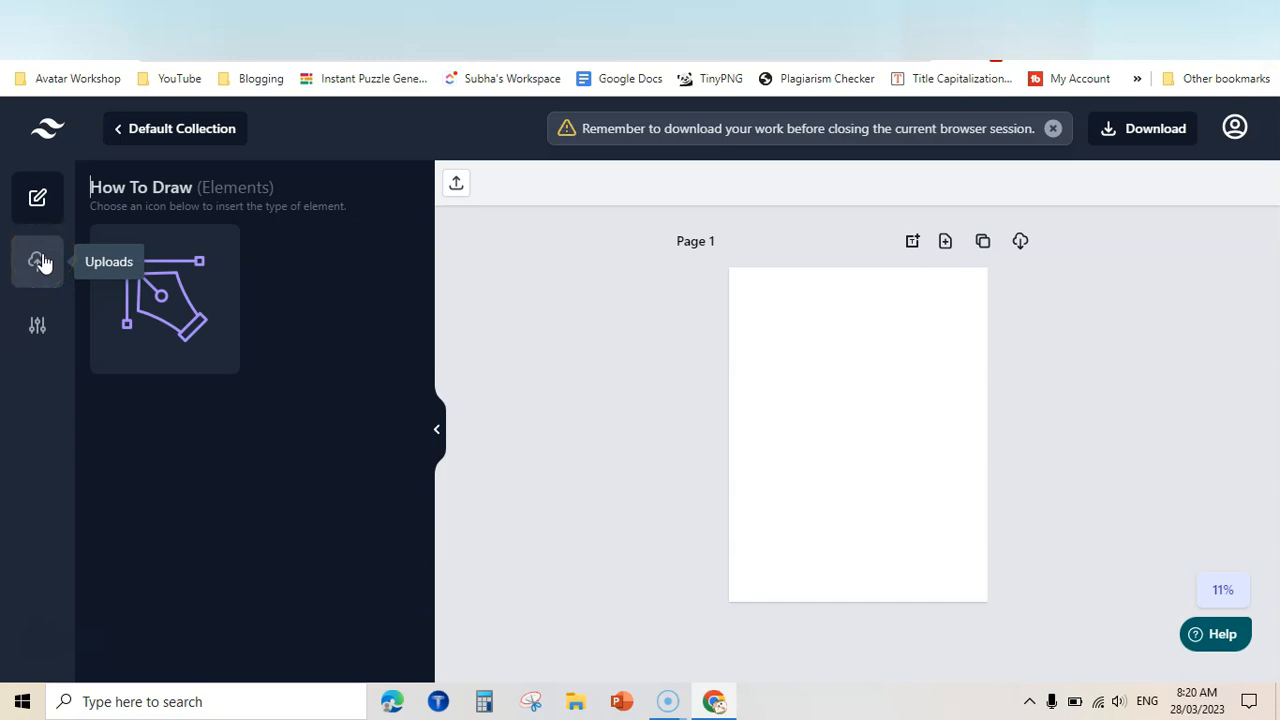
# Set the collection's page numbering format to Page 1, show the page margins, and apply the updated page settings.
pyautogui.click(38, 324)
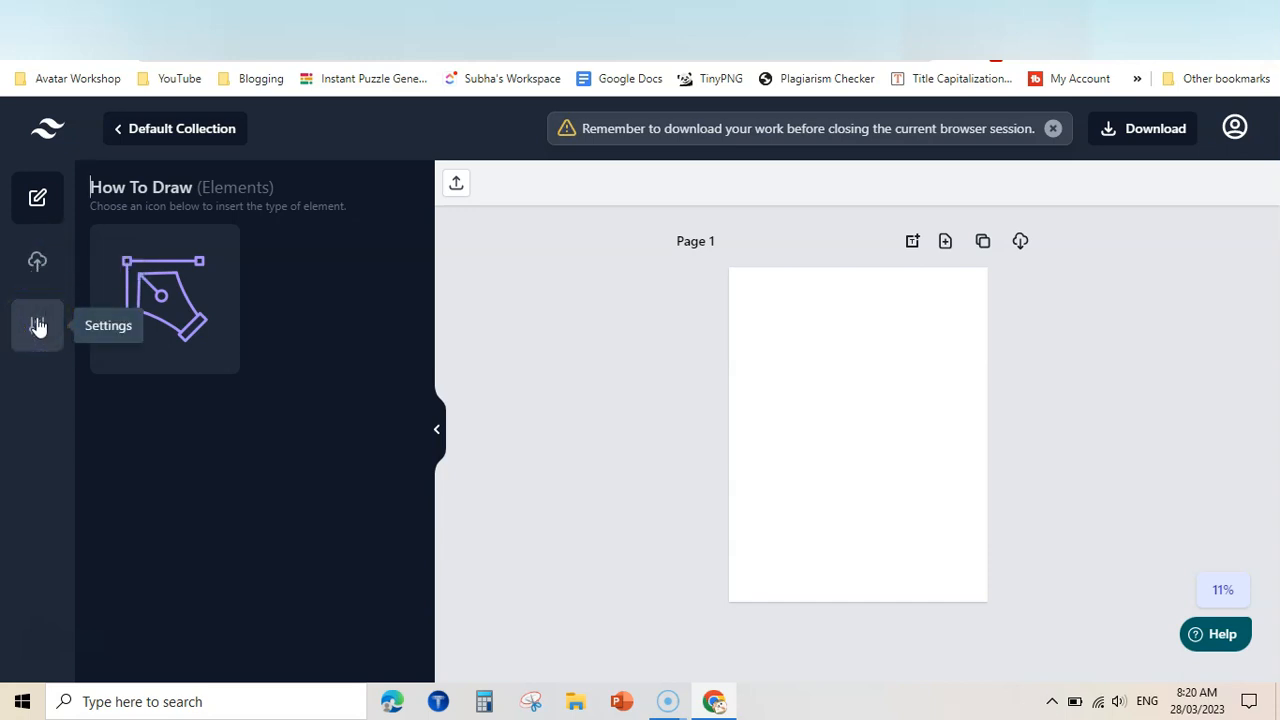
pyautogui.click(132, 314)
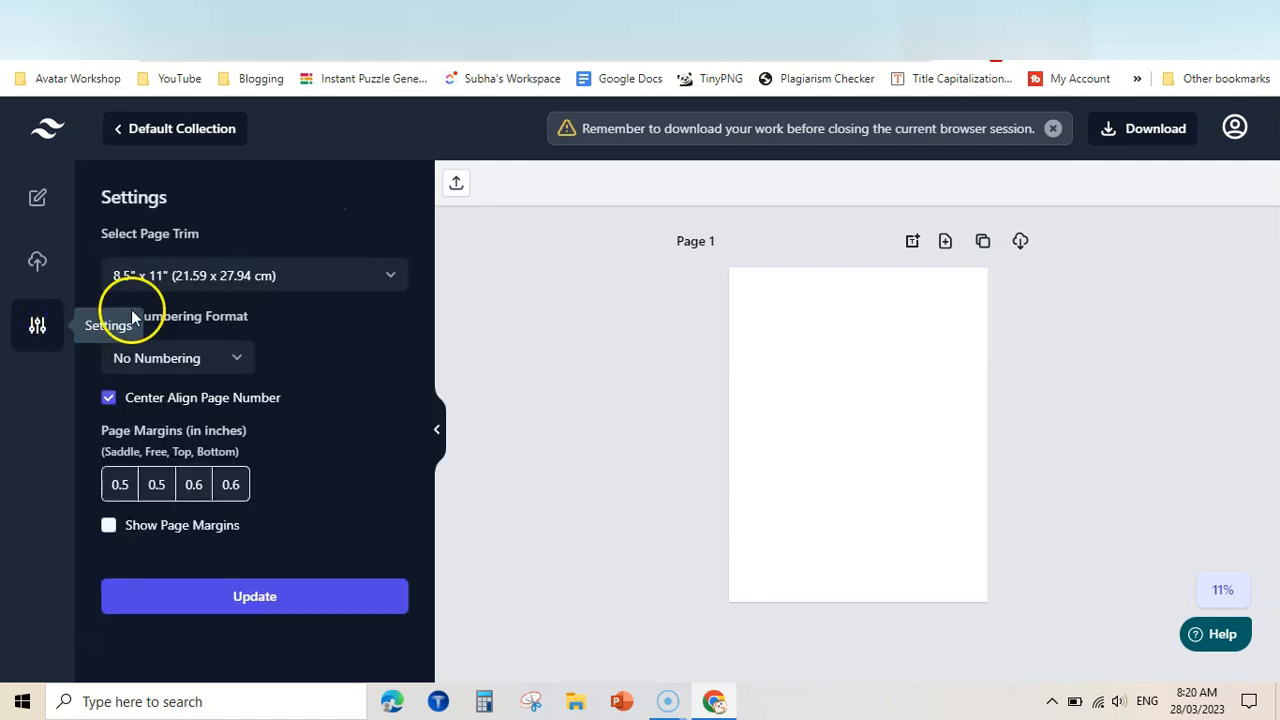
pyautogui.click(212, 284)
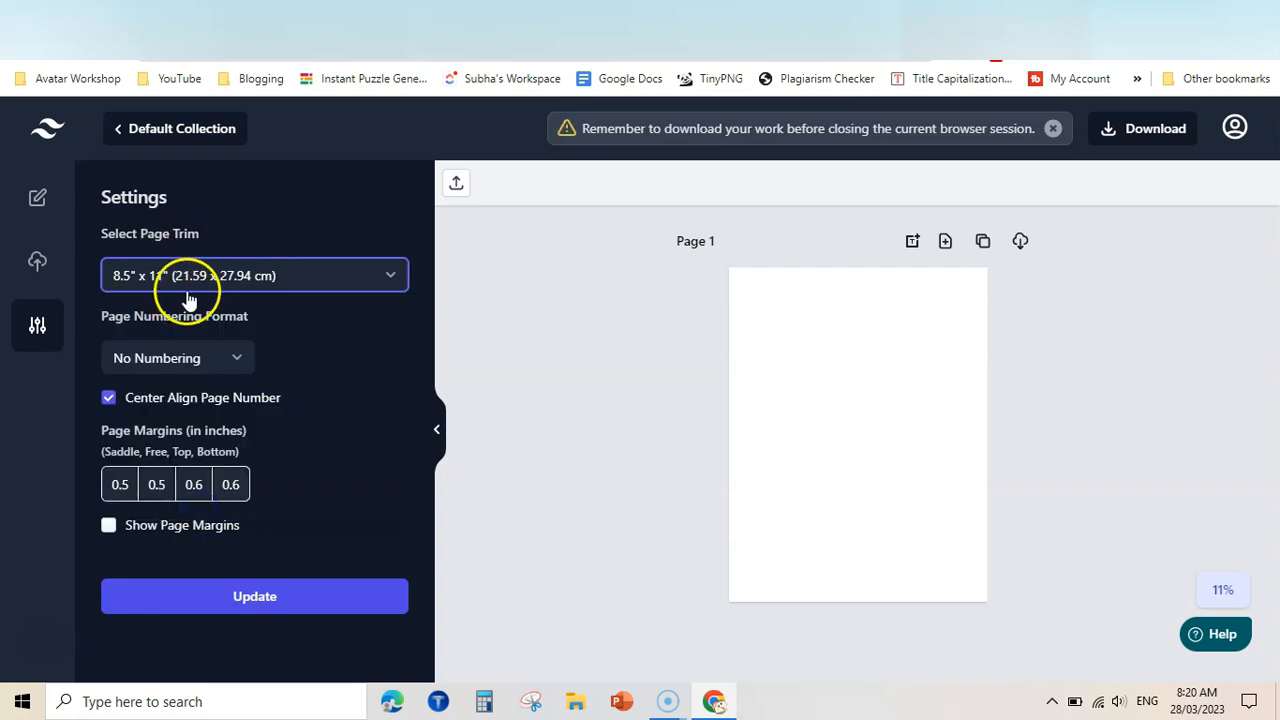
pyautogui.click(237, 362)
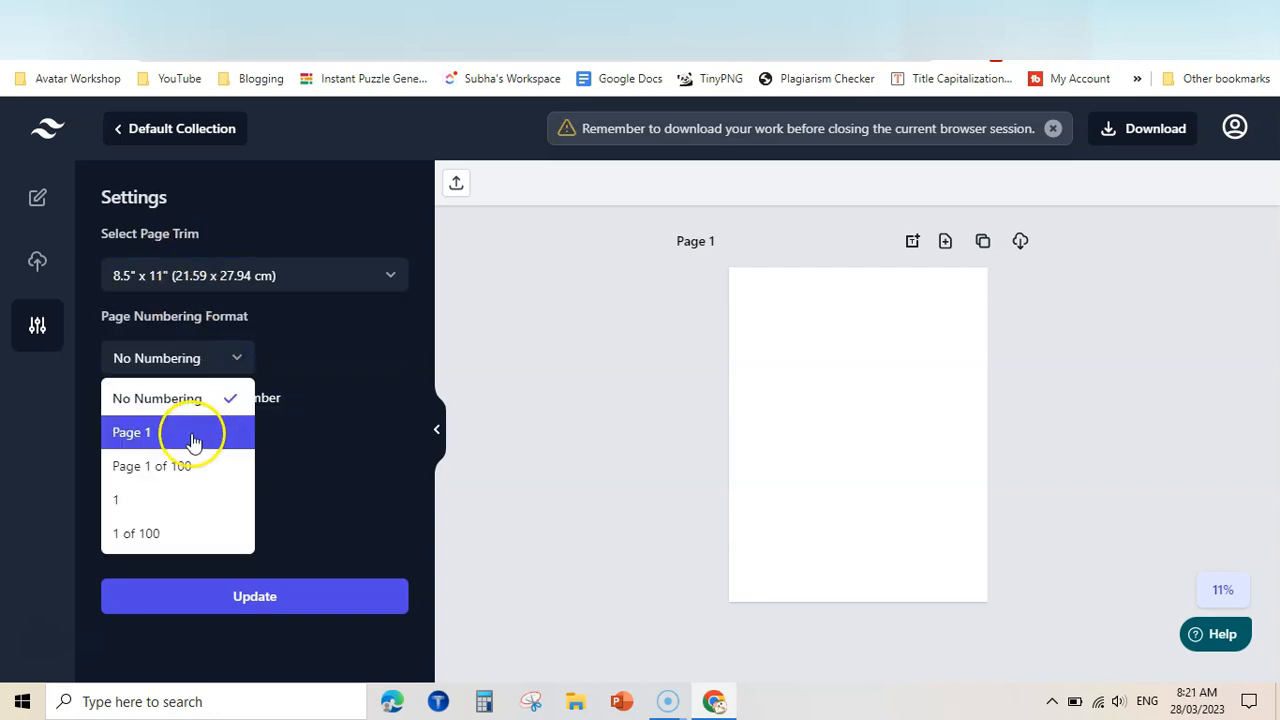
pyautogui.click(194, 442)
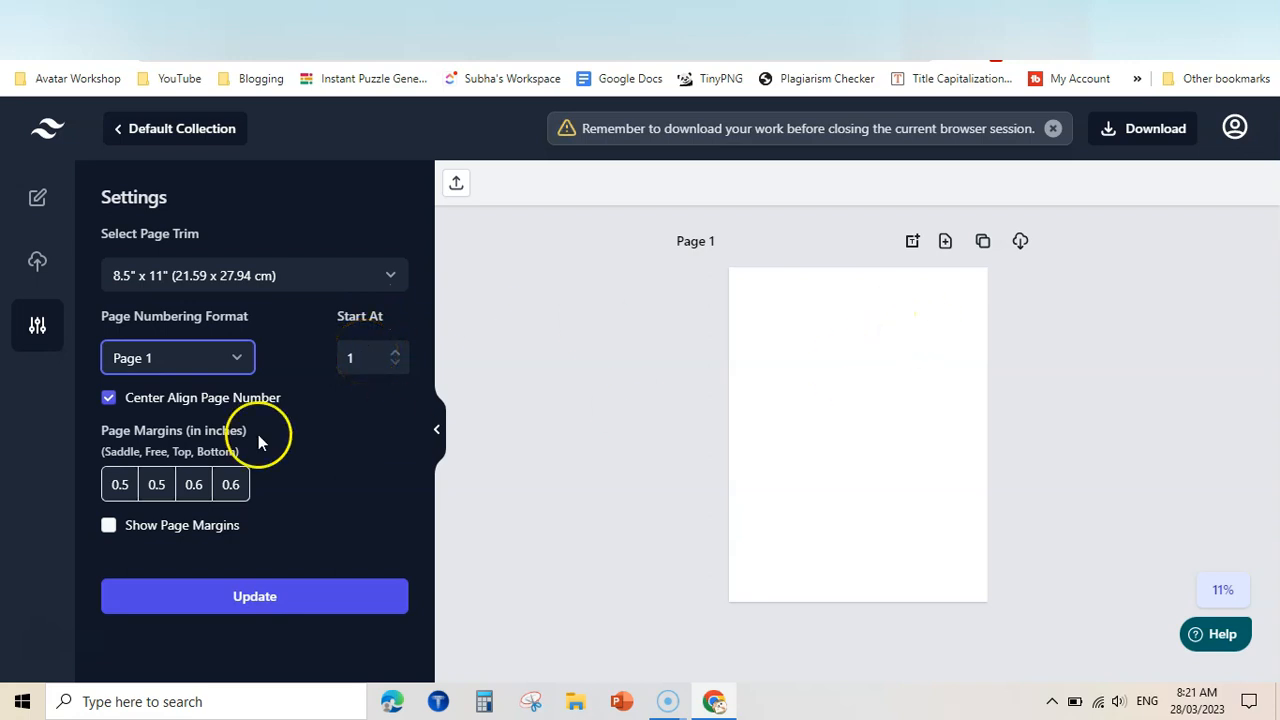
pyautogui.click(108, 527)
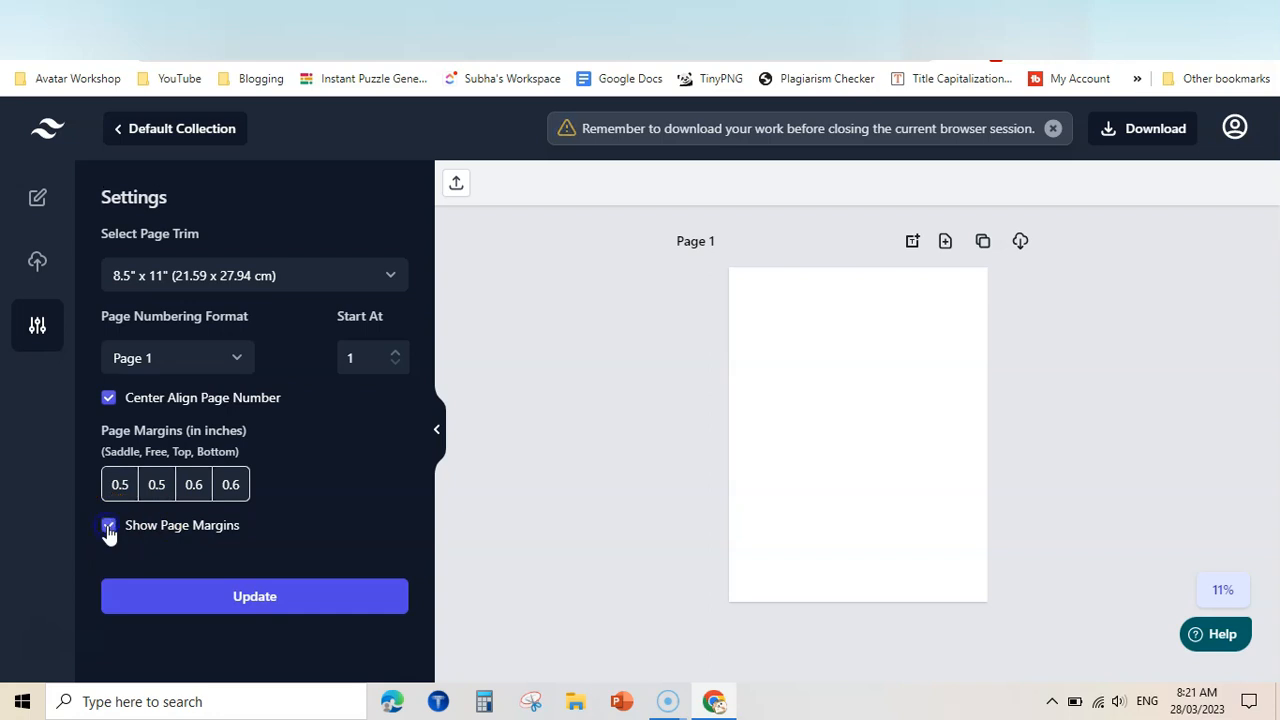
pyautogui.click(274, 600)
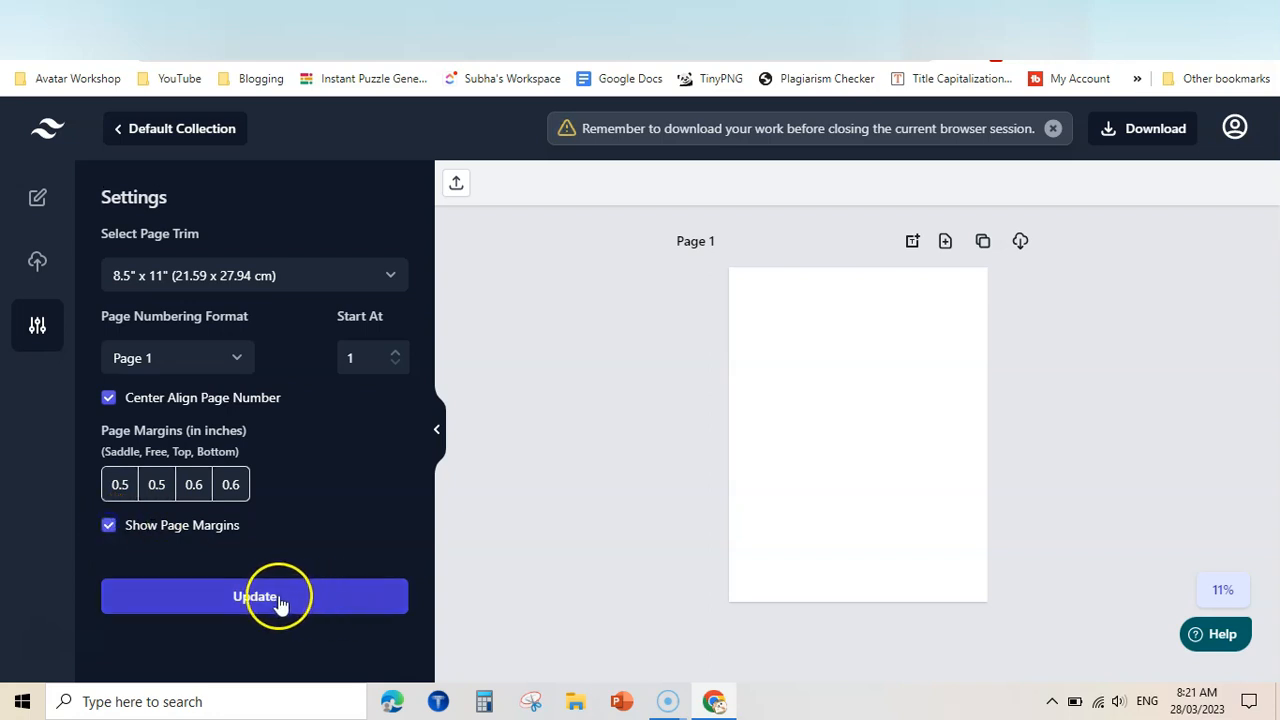
# Duplicate page 1 of the collection and delete the duplicate page.
pyautogui.click(985, 242)
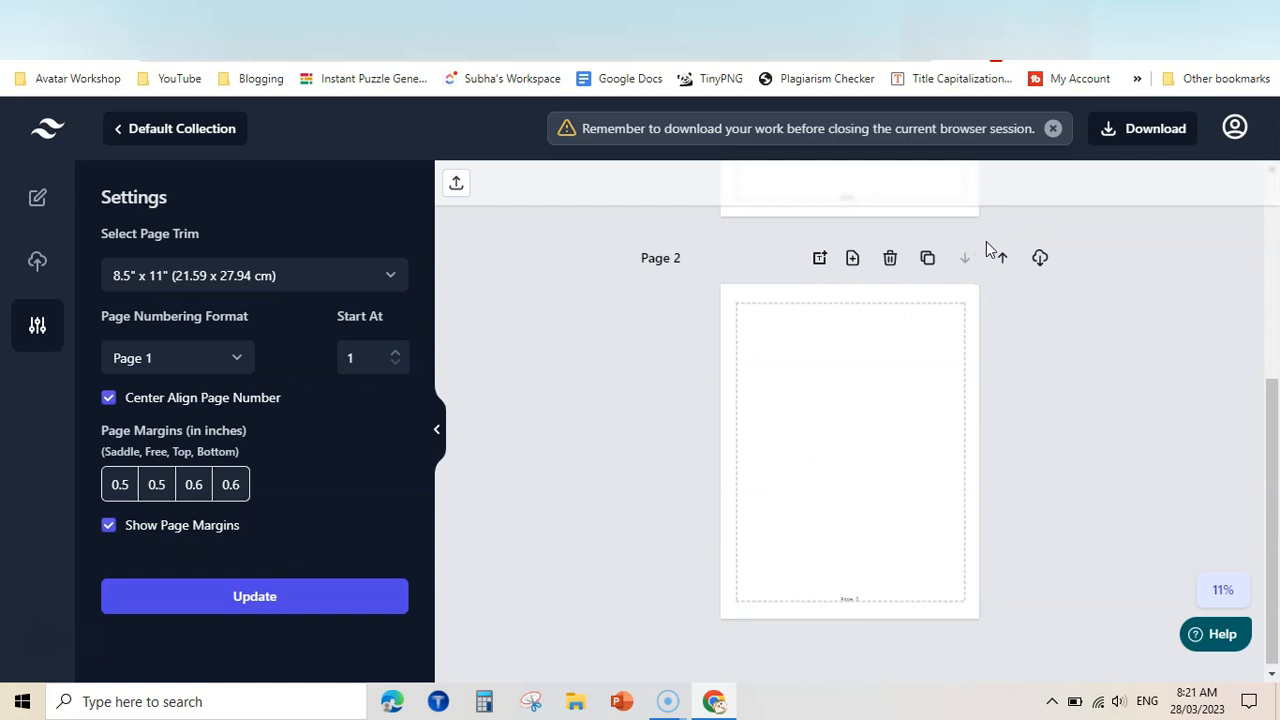
pyautogui.click(890, 258)
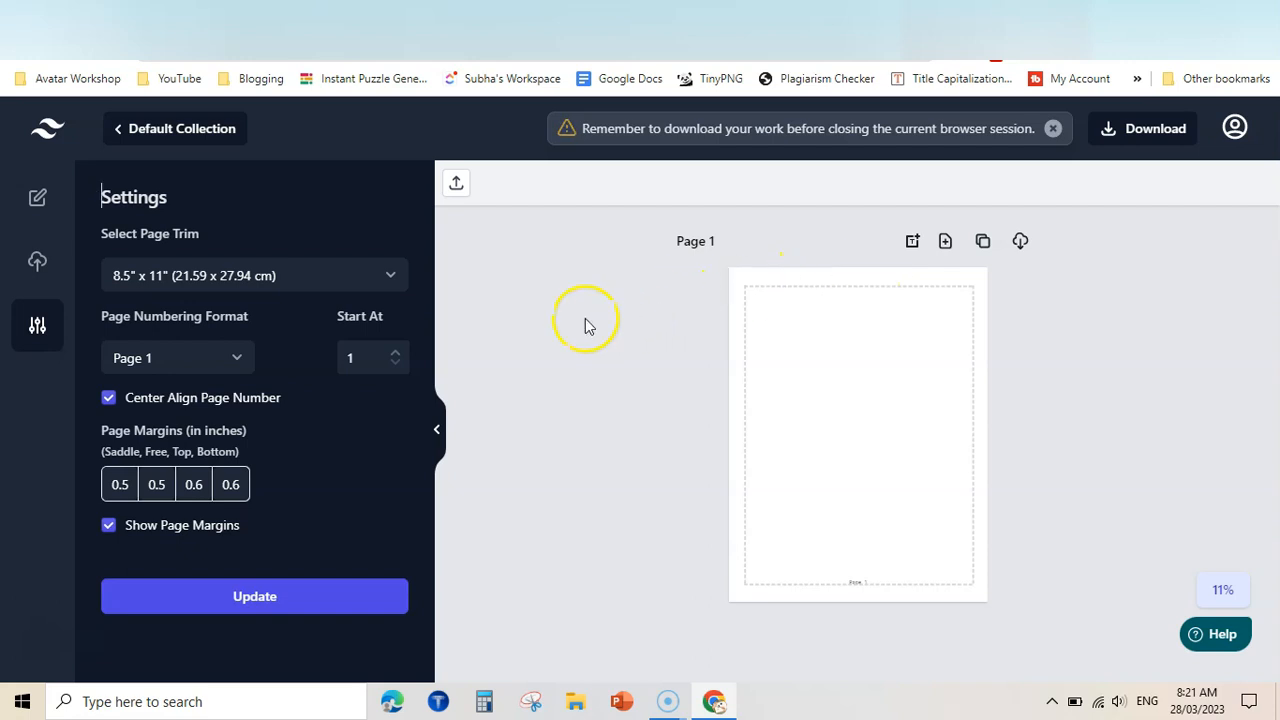
# Insert a How To Draw element on page 1.
pyautogui.click(37, 197)
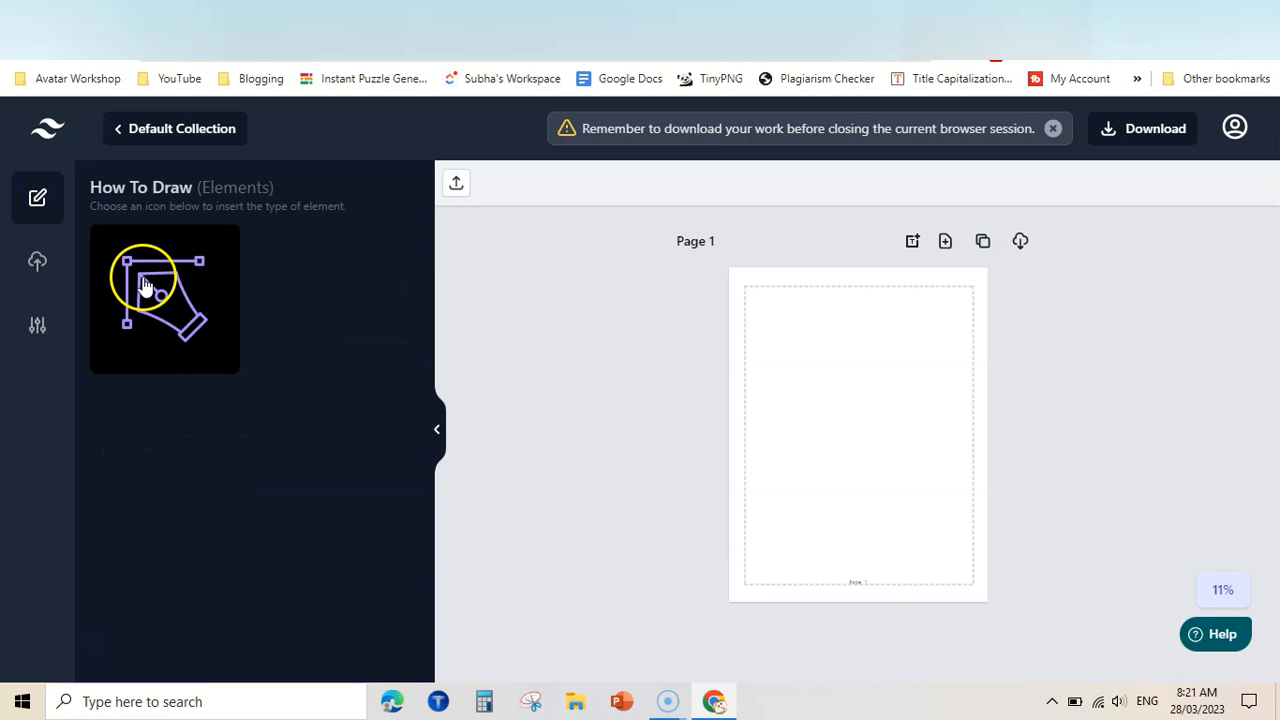
pyautogui.click(155, 287)
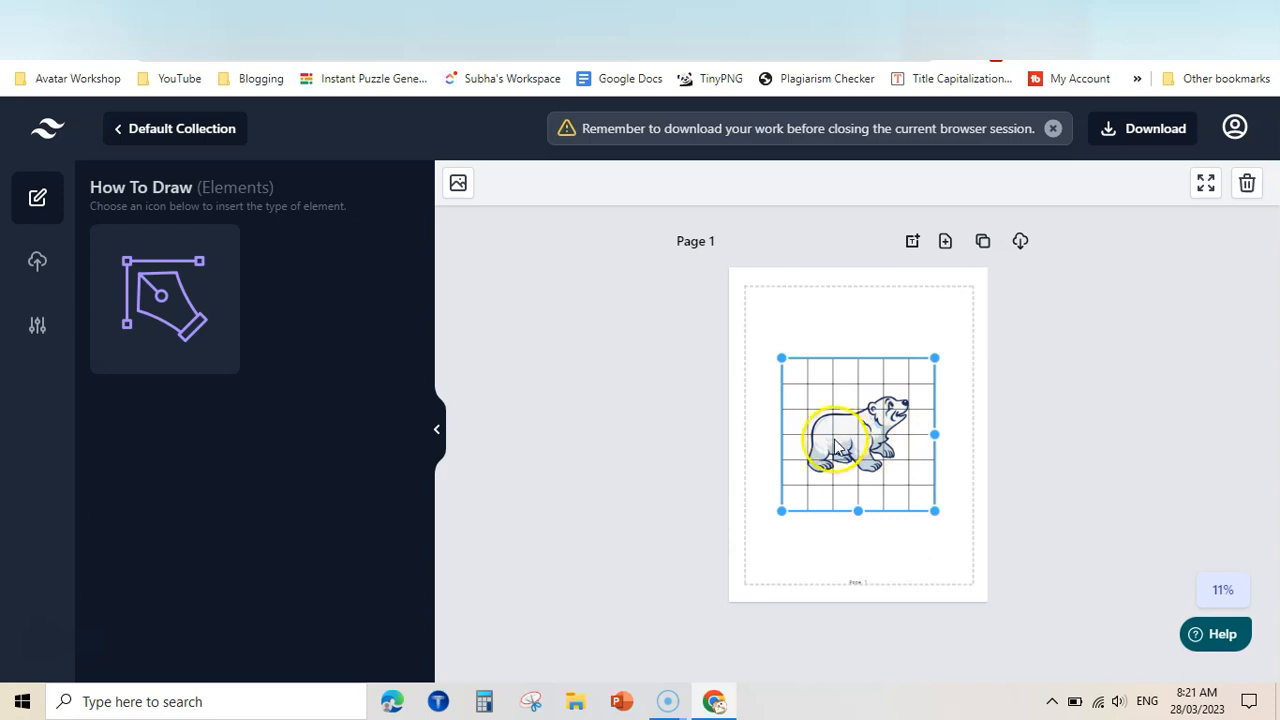
# Upload all the PNG drawings in the folder, from APPLE FUN TIME04.png to truck 9.png, to the image library.
pyautogui.click(43, 262)
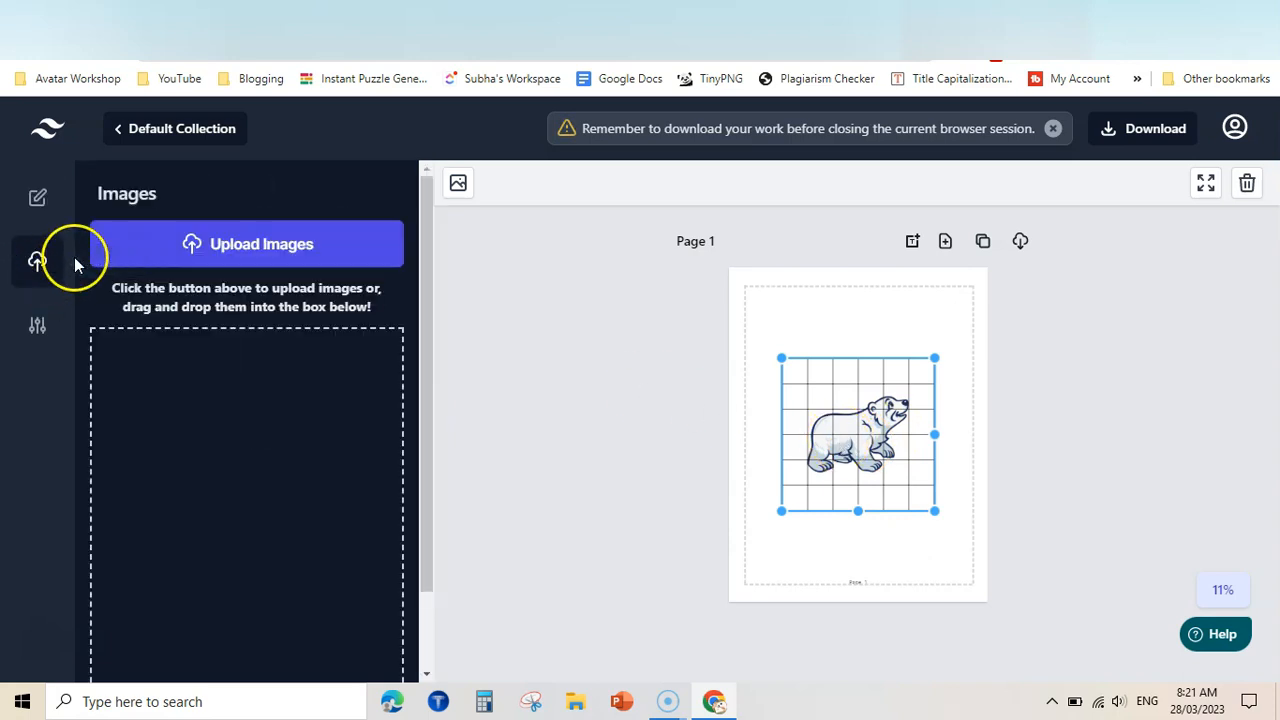
pyautogui.click(281, 253)
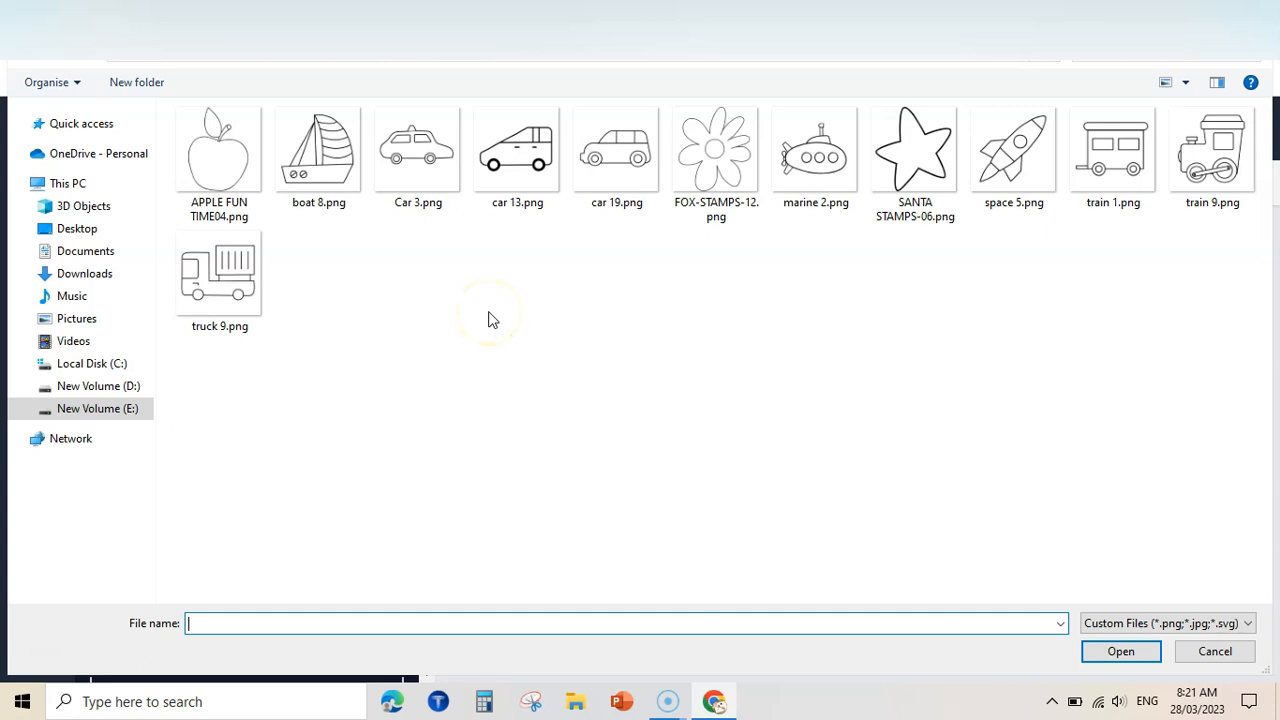
pyautogui.click(237, 126)
pyautogui.hotkey('ctrl', 'a')
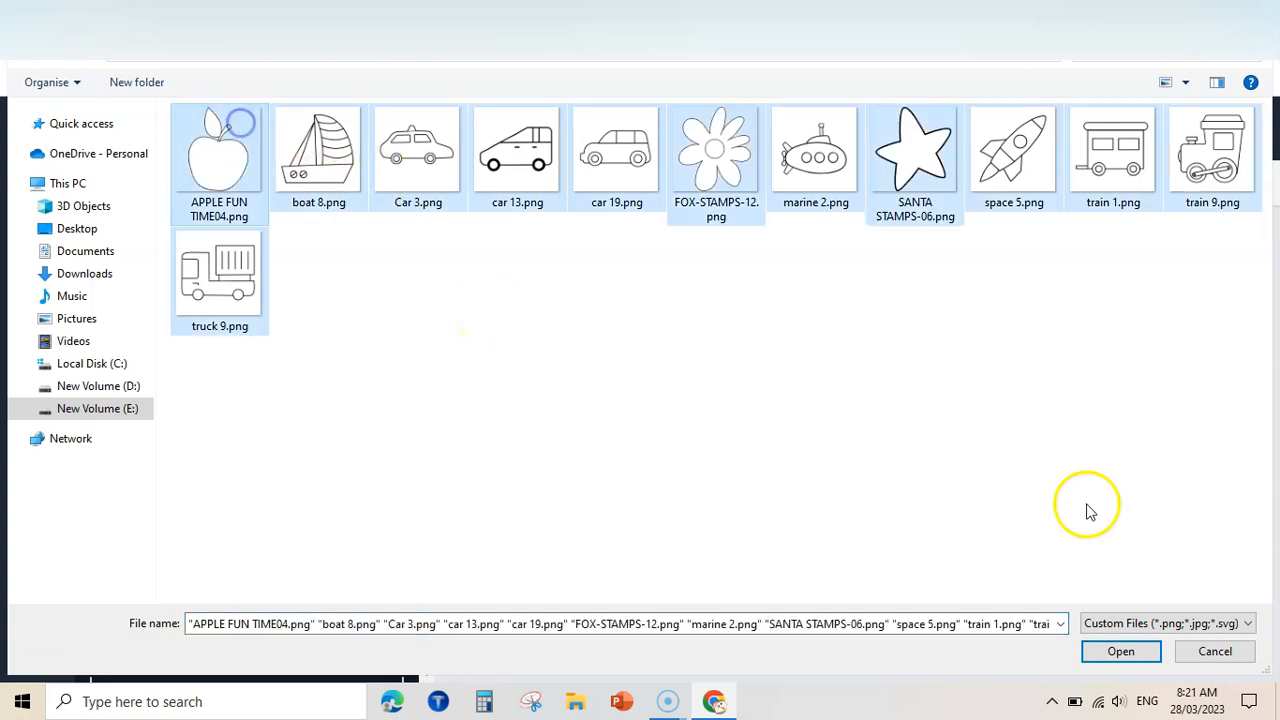
pyautogui.click(1118, 655)
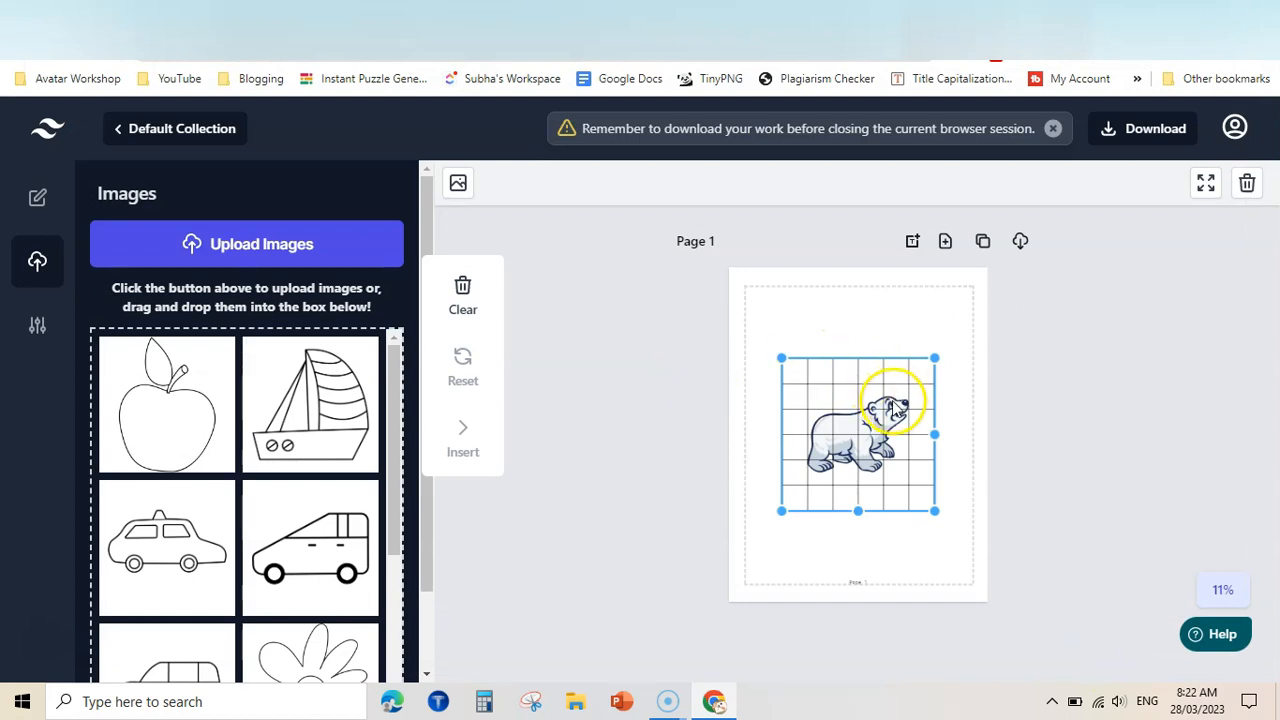
pyautogui.click(1138, 397)
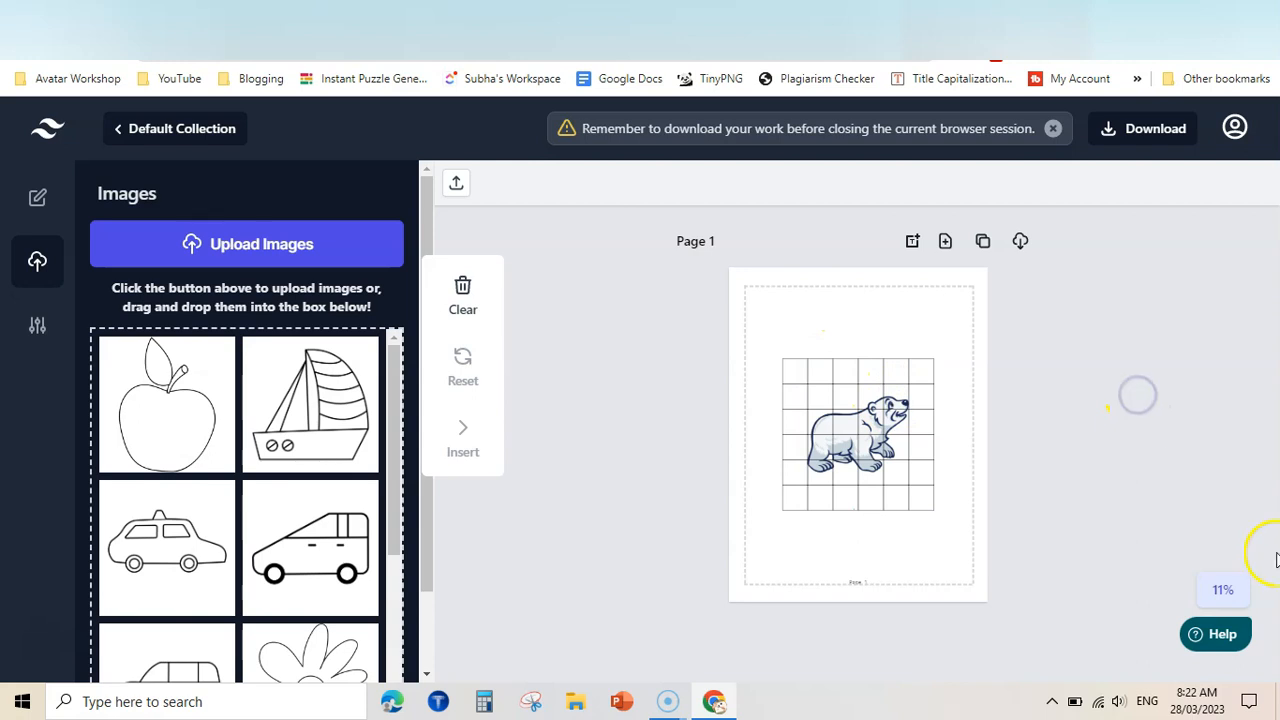
# Set the bear element's grid to 7 rows and 7 columns and update the element.
pyautogui.click(1223, 590)
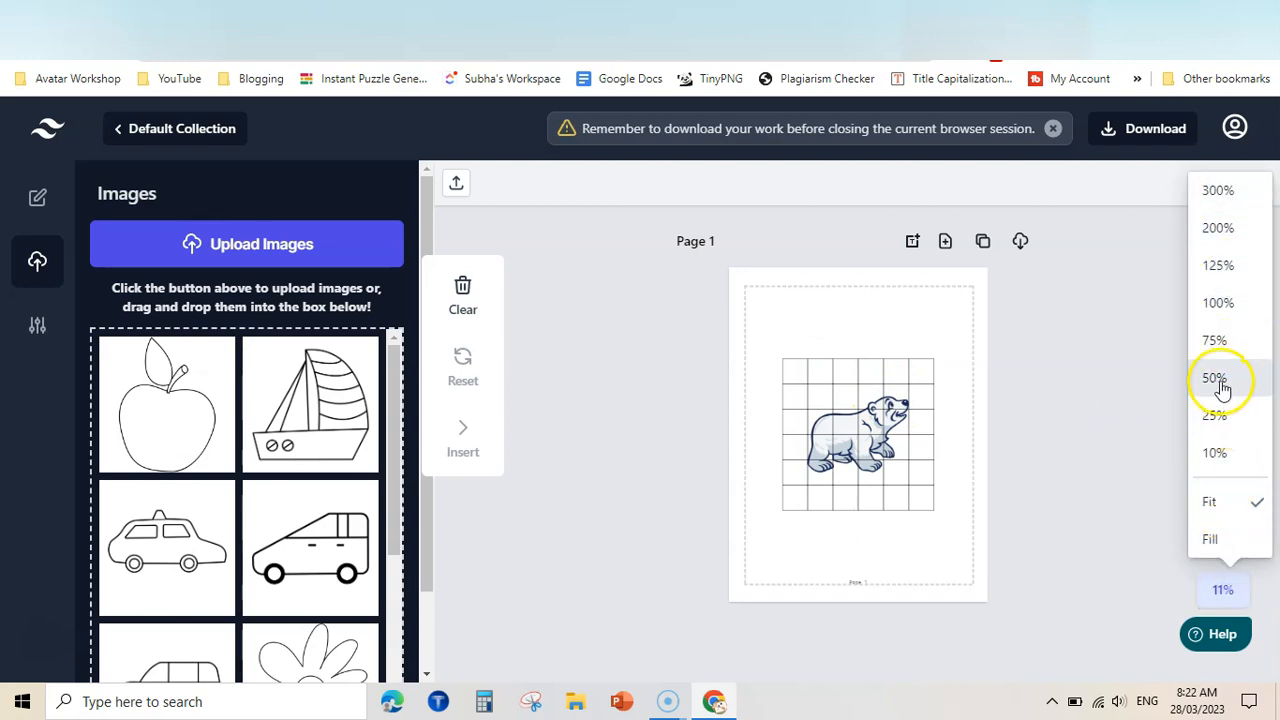
pyautogui.click(1065, 397)
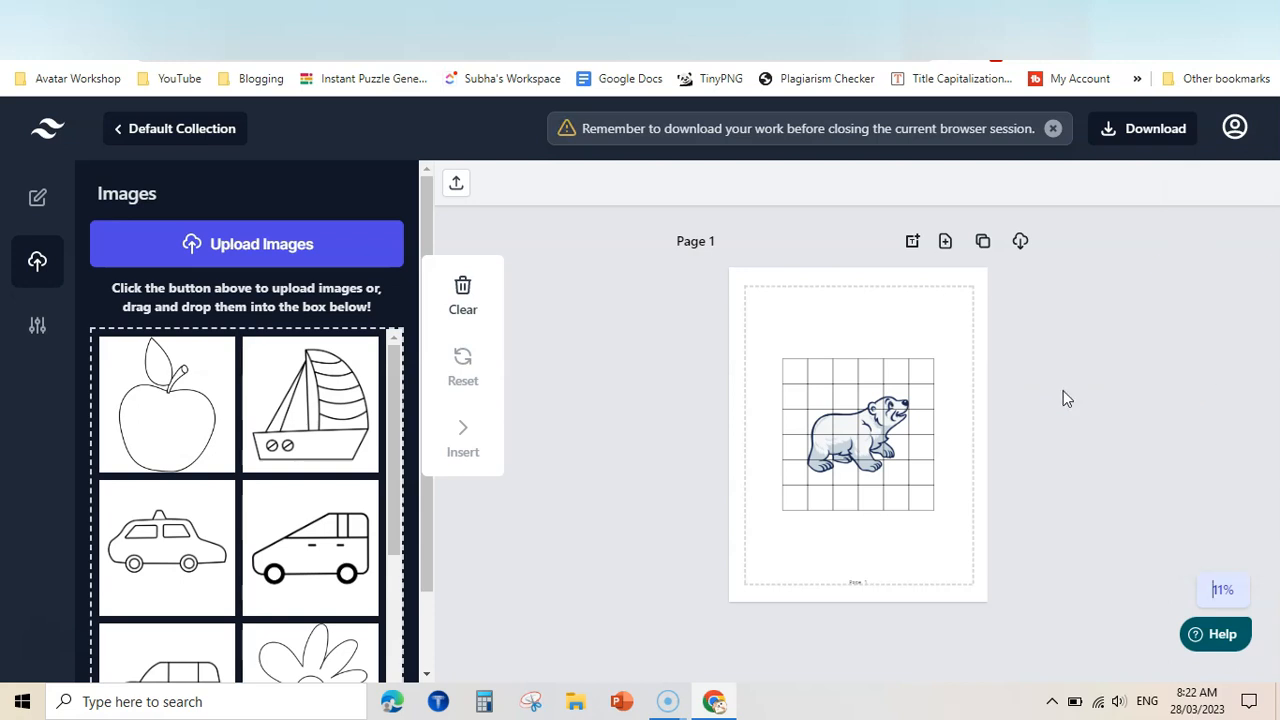
pyautogui.click(1221, 590)
pyautogui.click(1211, 416)
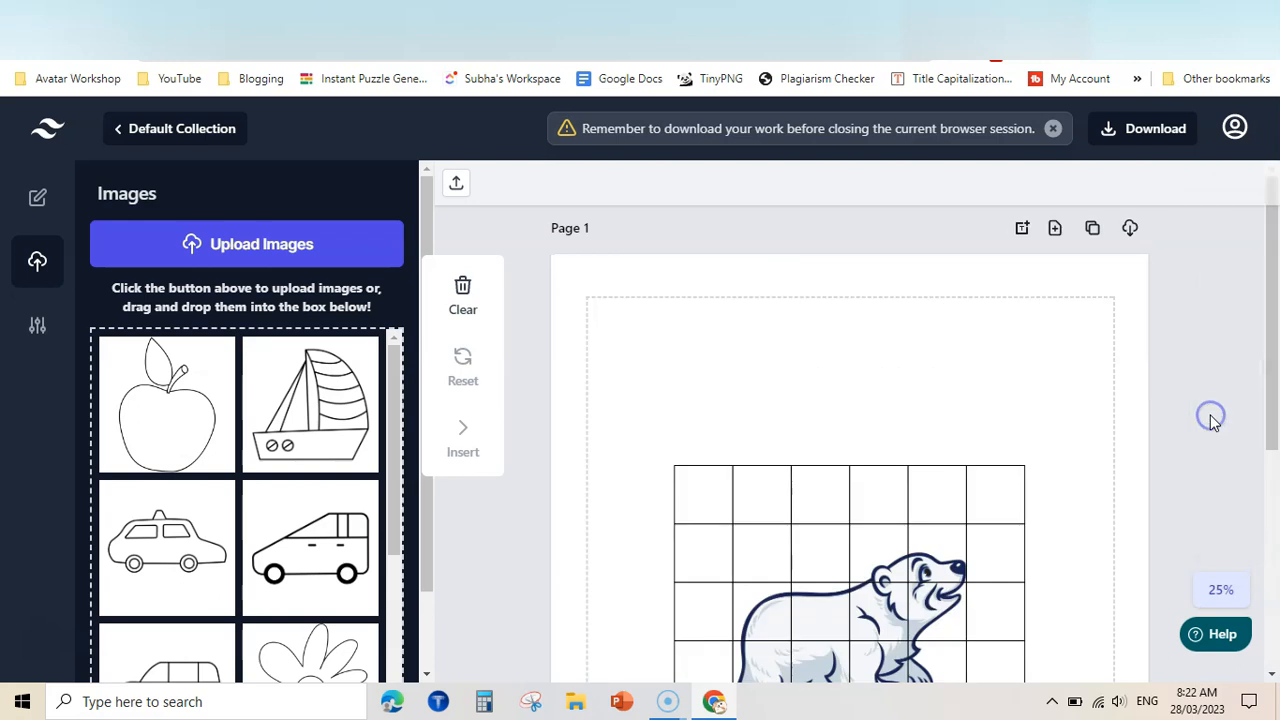
pyautogui.moveTo(1274, 364); pyautogui.dragTo(1275, 485)
pyautogui.click(971, 437)
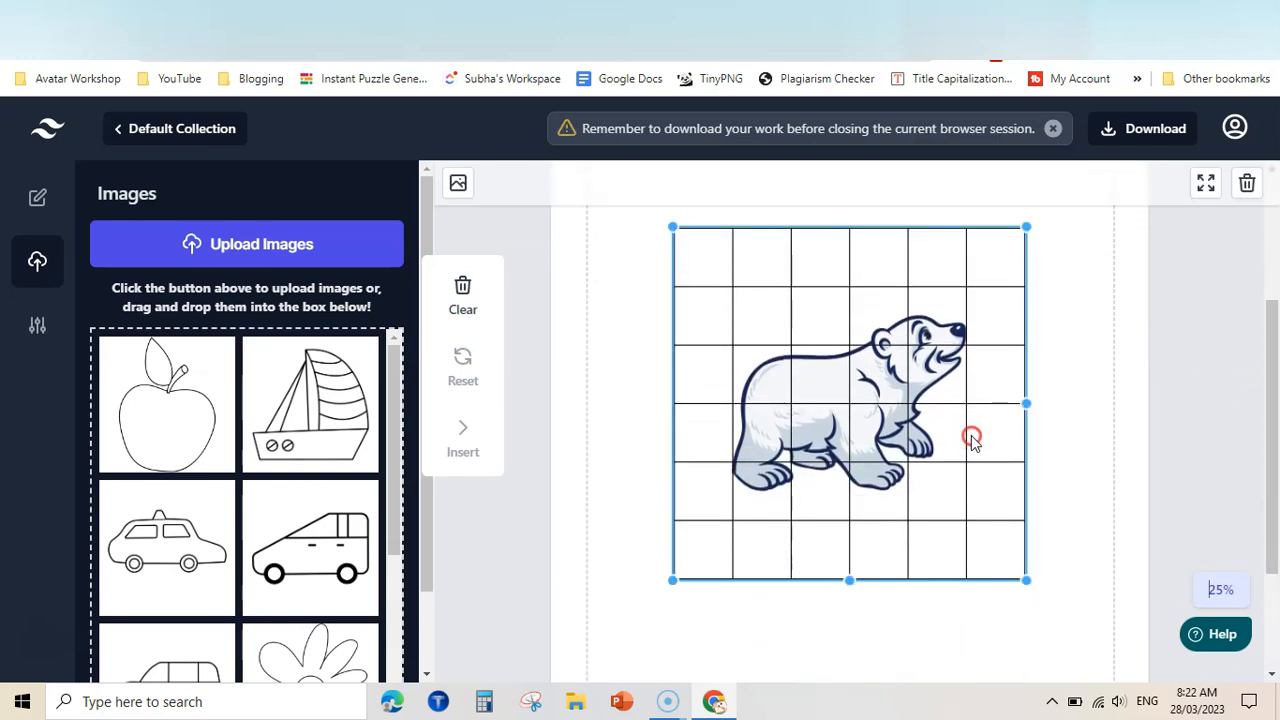
pyautogui.rightClick(971, 437)
pyautogui.click(1055, 603)
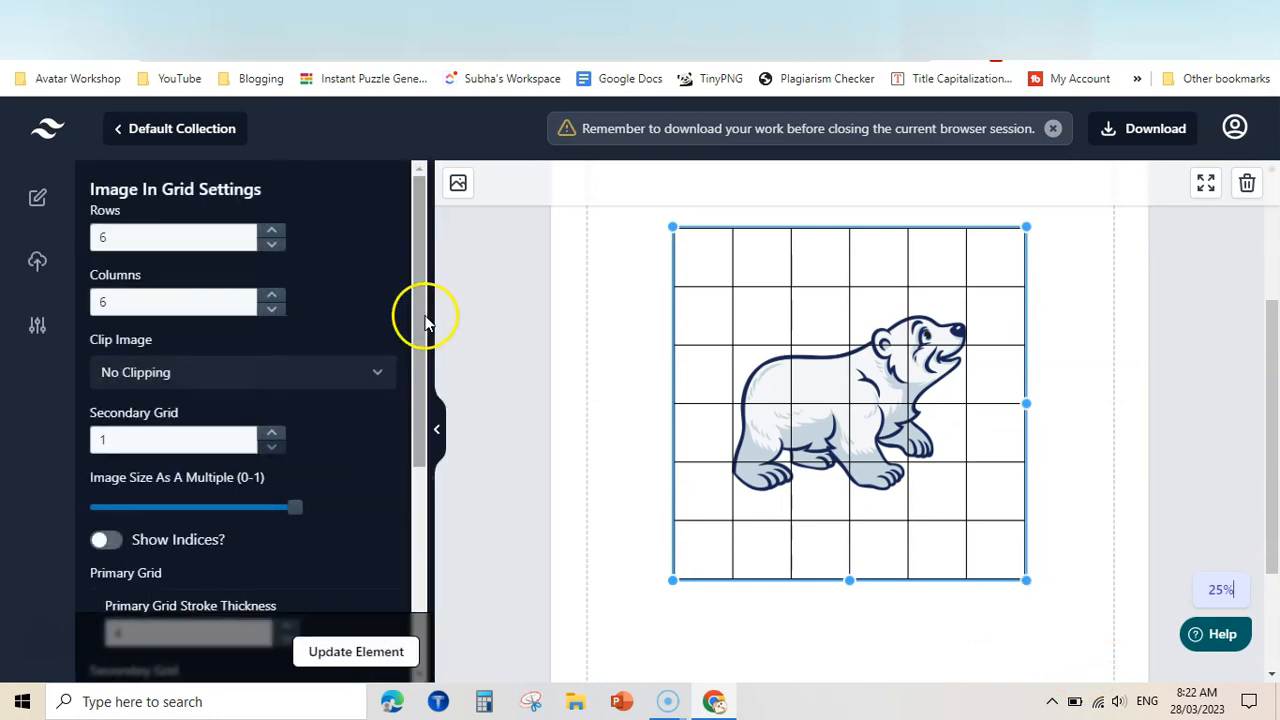
pyautogui.click(271, 231)
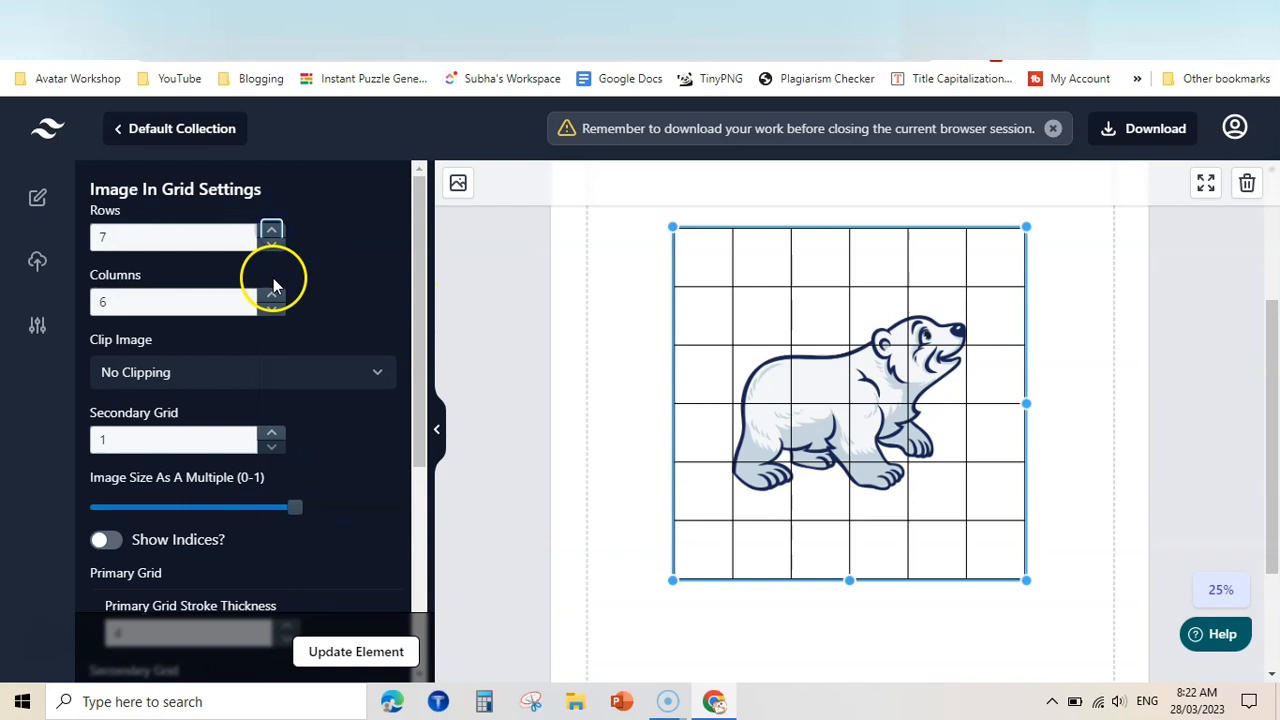
pyautogui.click(362, 650)
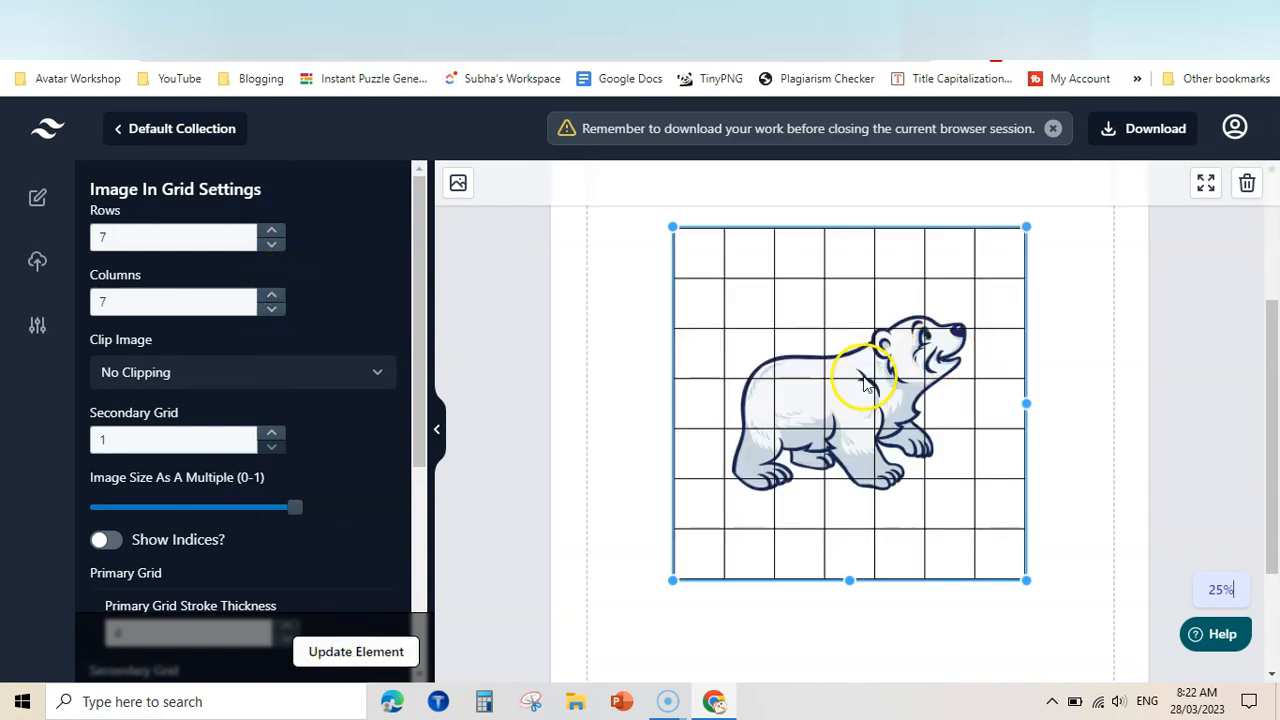
# Try the Show Left and Show Right clipping options on the bear image, updating the element for each.
pyautogui.click(236, 372)
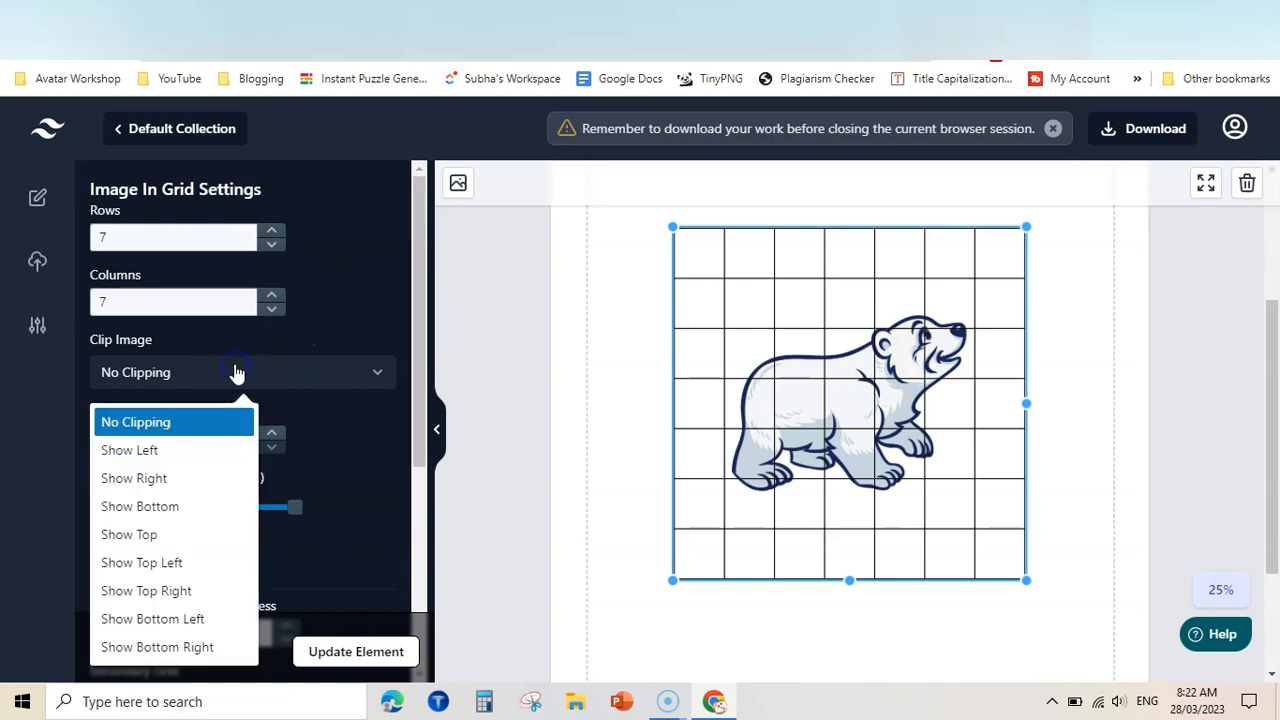
pyautogui.click(181, 450)
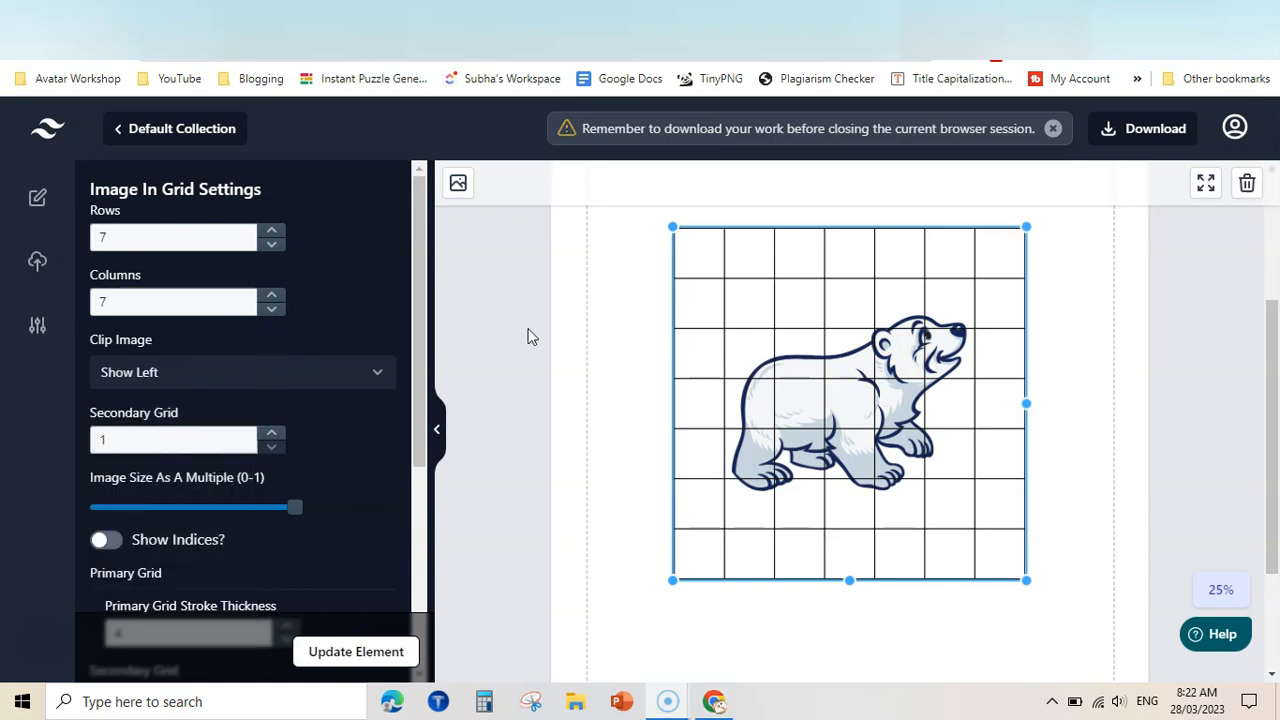
pyautogui.click(337, 651)
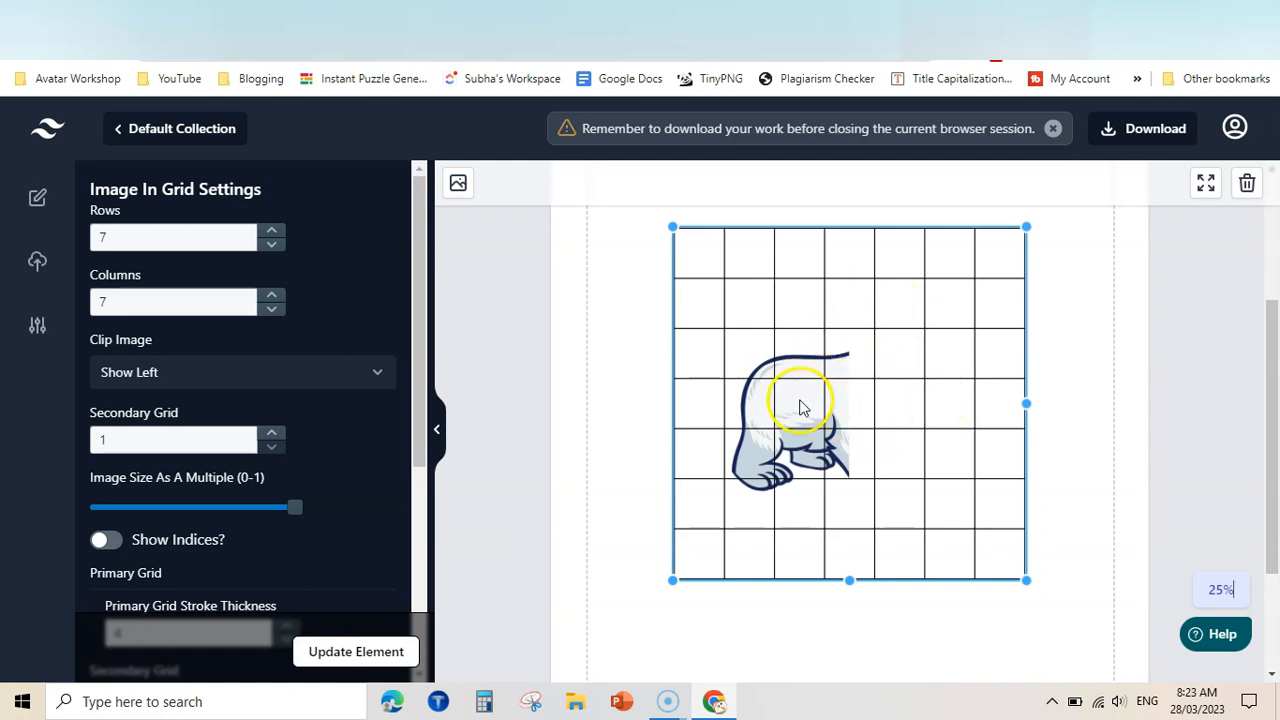
pyautogui.click(285, 372)
pyautogui.click(184, 480)
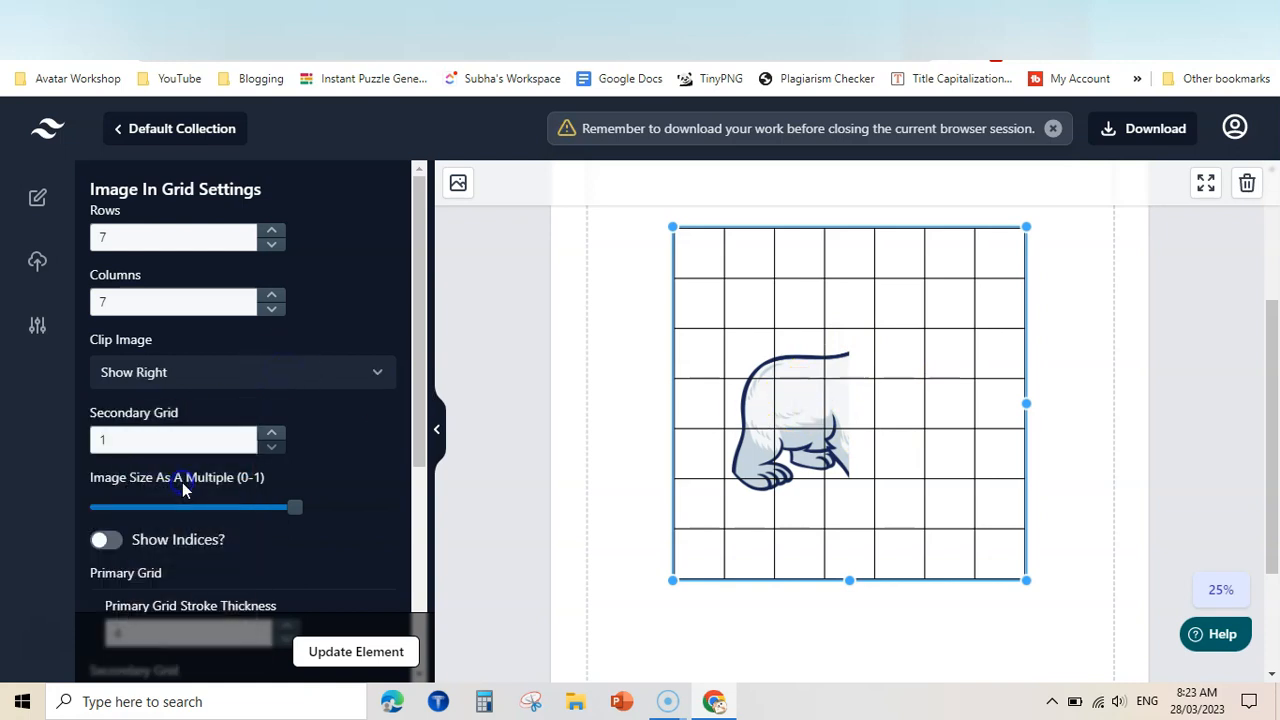
pyautogui.click(360, 654)
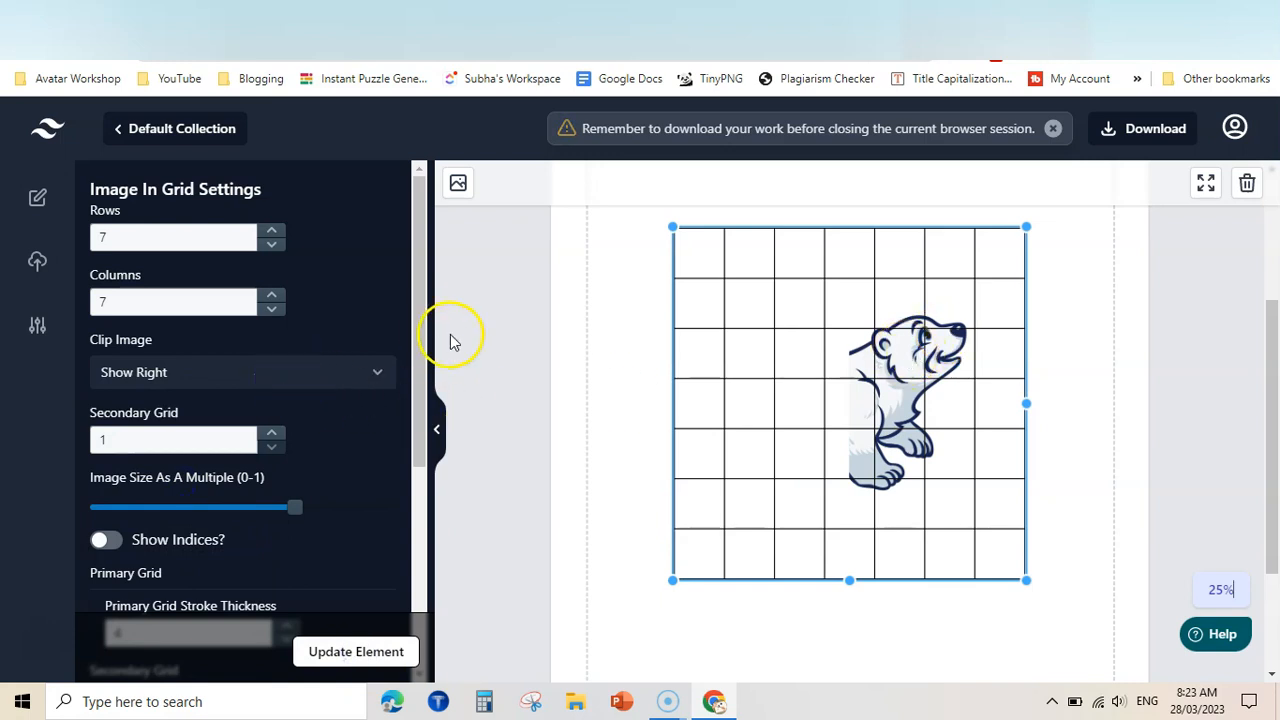
# Show the grid's row and column indices and set their font size to 100.
pyautogui.moveTo(414, 357); pyautogui.dragTo(400, 477)
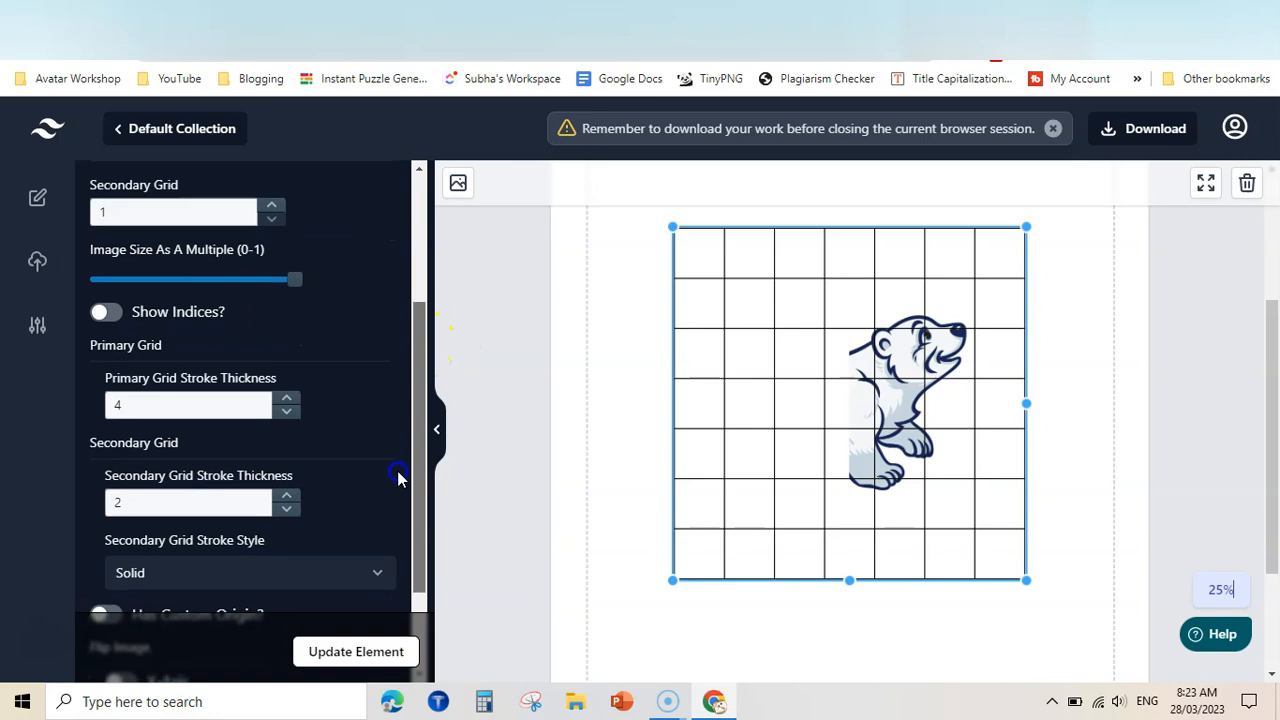
pyautogui.click(114, 314)
pyautogui.click(362, 651)
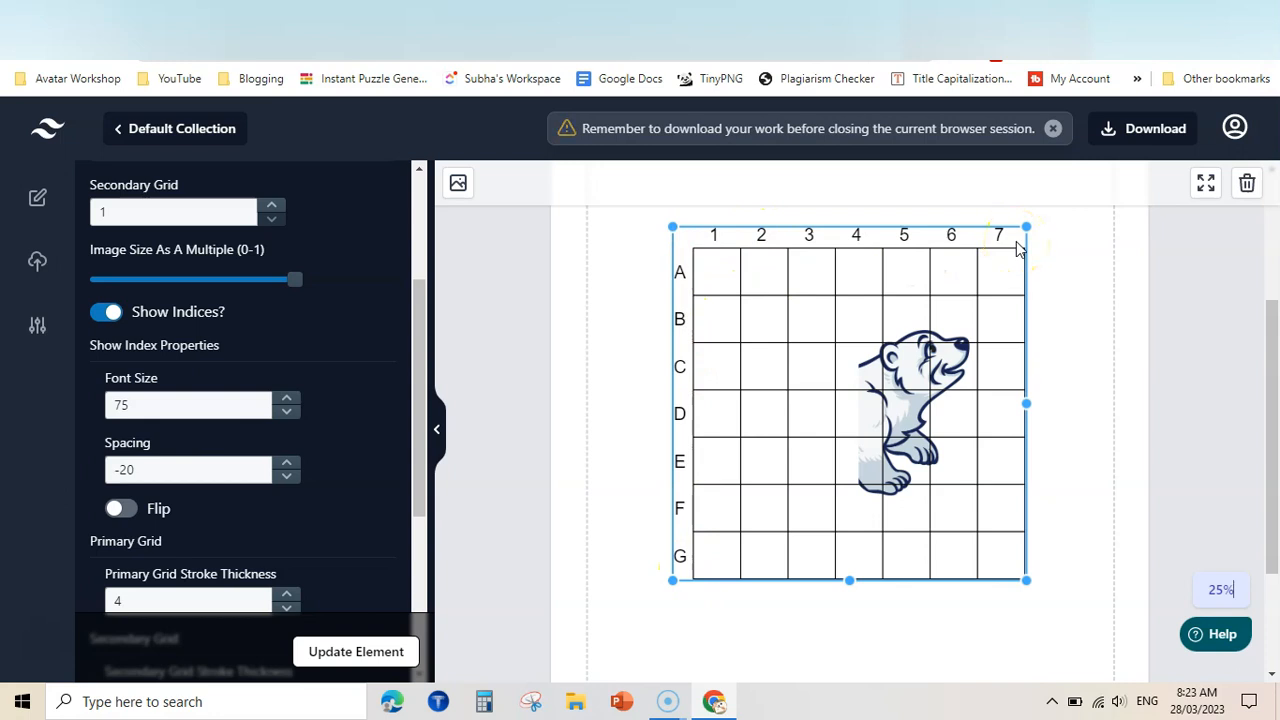
pyautogui.doubleClick(180, 411)
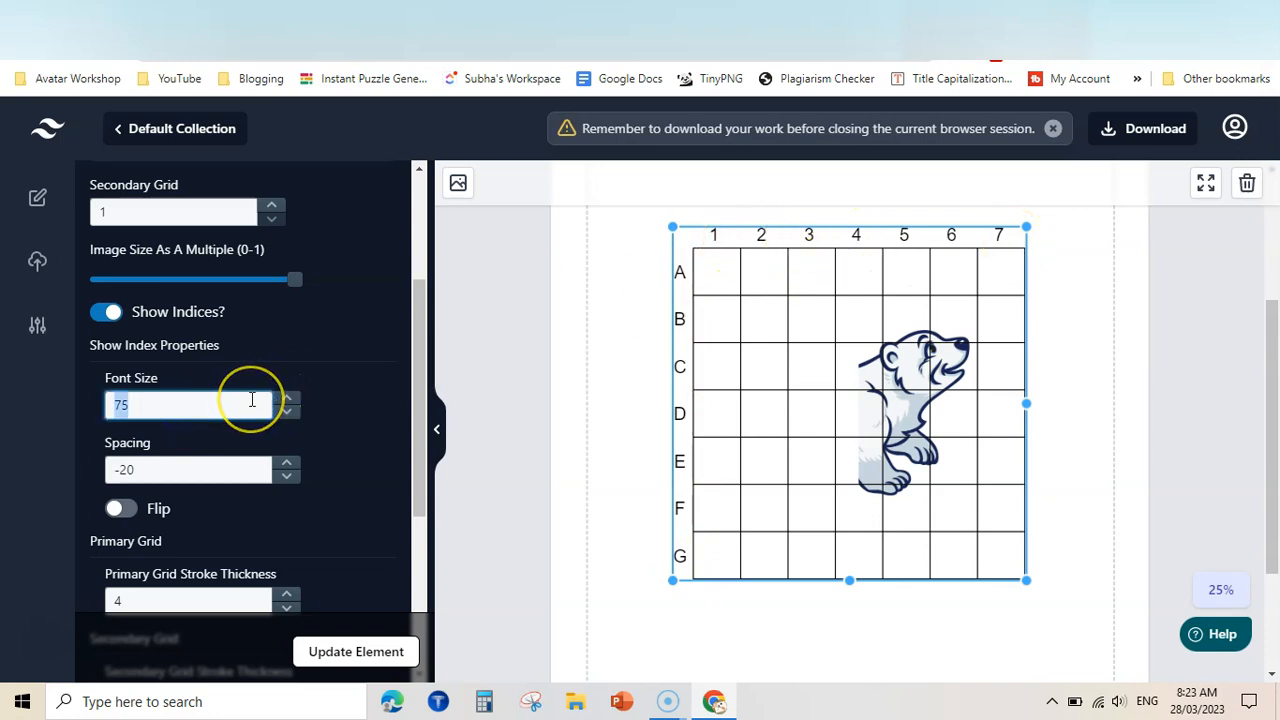
pyautogui.click(365, 651)
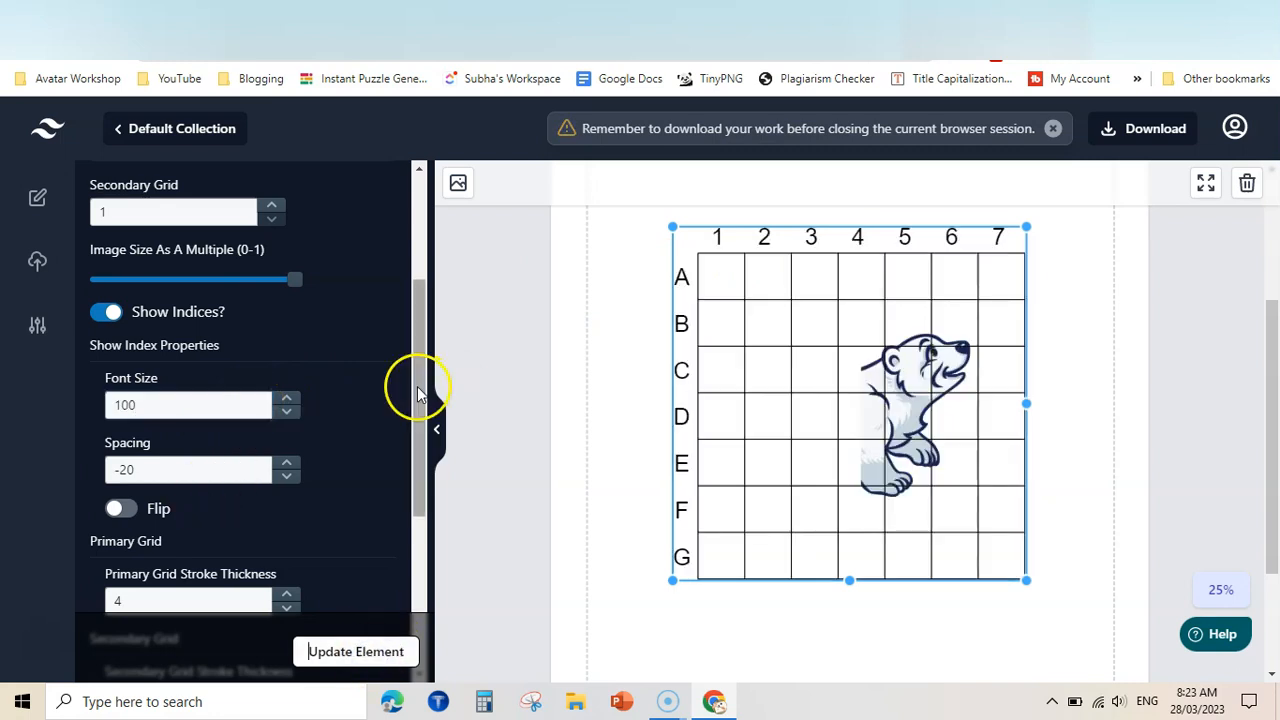
# Set the bear element's secondary grid to 2 and update the element.
pyautogui.moveTo(423, 380); pyautogui.dragTo(411, 290)
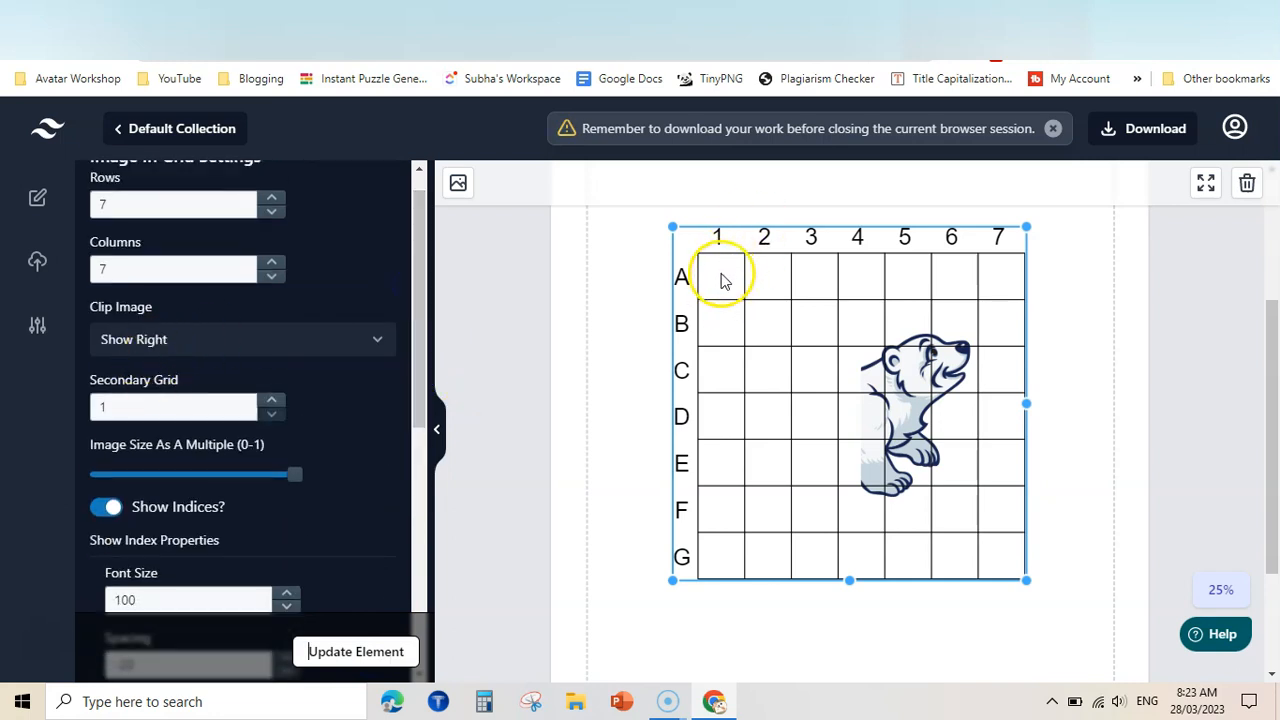
pyautogui.click(271, 399)
pyautogui.click(356, 655)
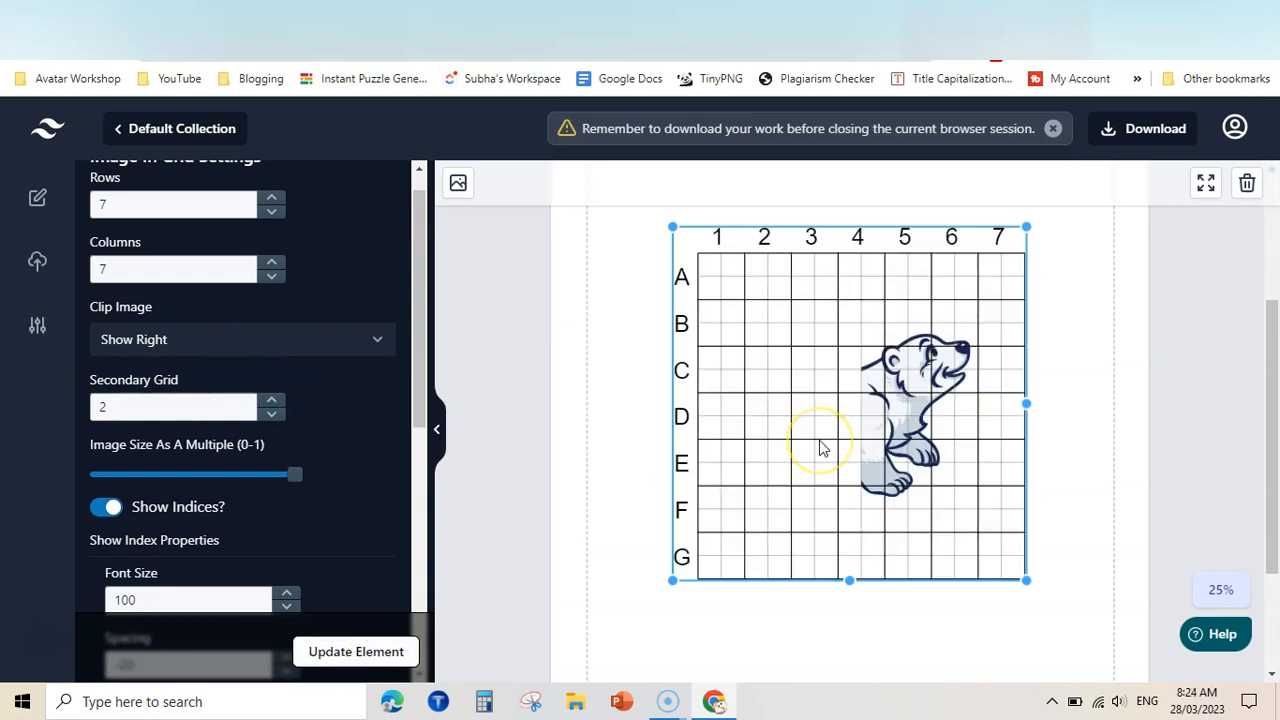
# Try a secondary grid of 3 on the bear element and return it to 2.
pyautogui.click(271, 400)
pyautogui.click(358, 652)
pyautogui.click(271, 413)
pyautogui.click(356, 651)
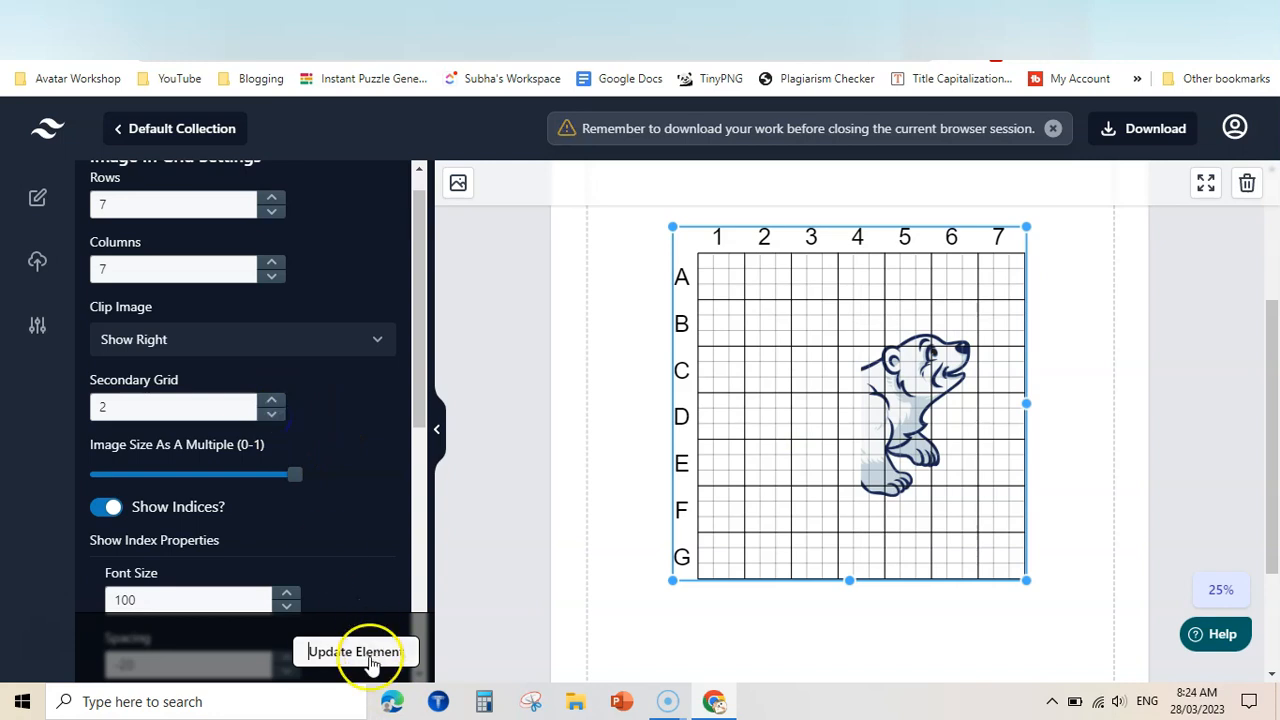
# Flip the bear image on the X-axis and set its clipping to No Clipping, updating the element for each.
pyautogui.moveTo(418, 350); pyautogui.dragTo(429, 597)
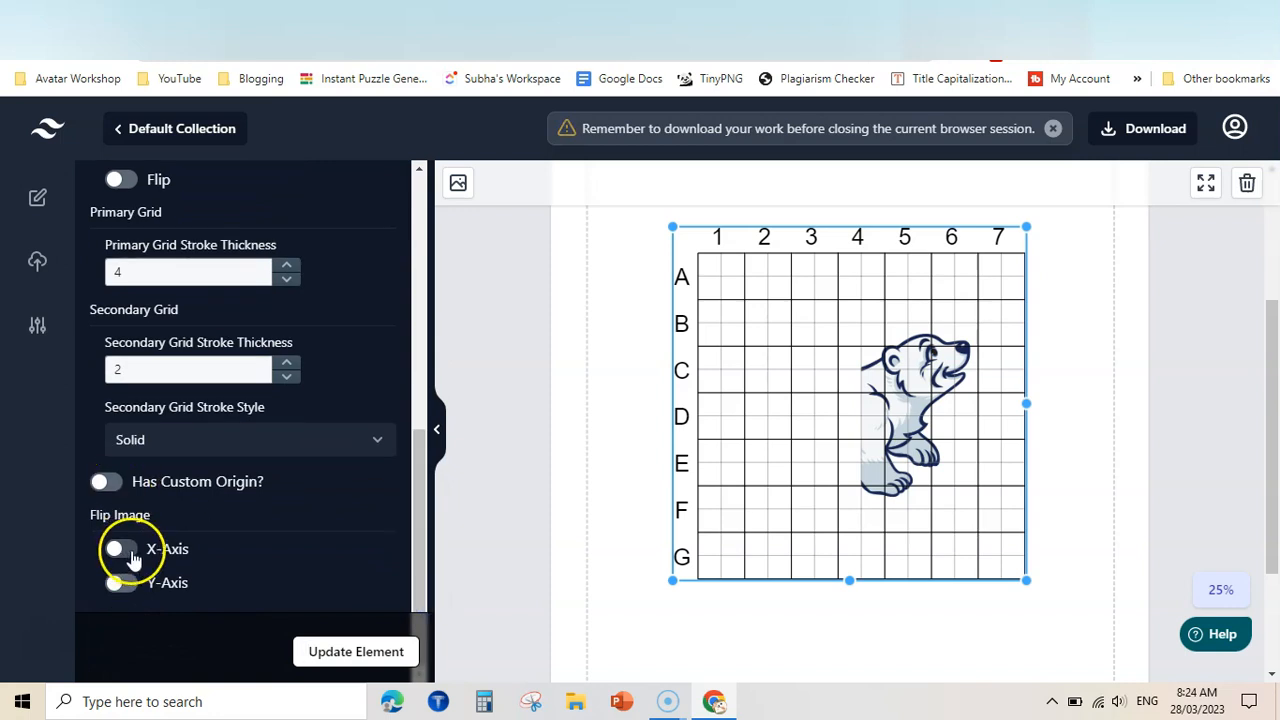
pyautogui.click(372, 659)
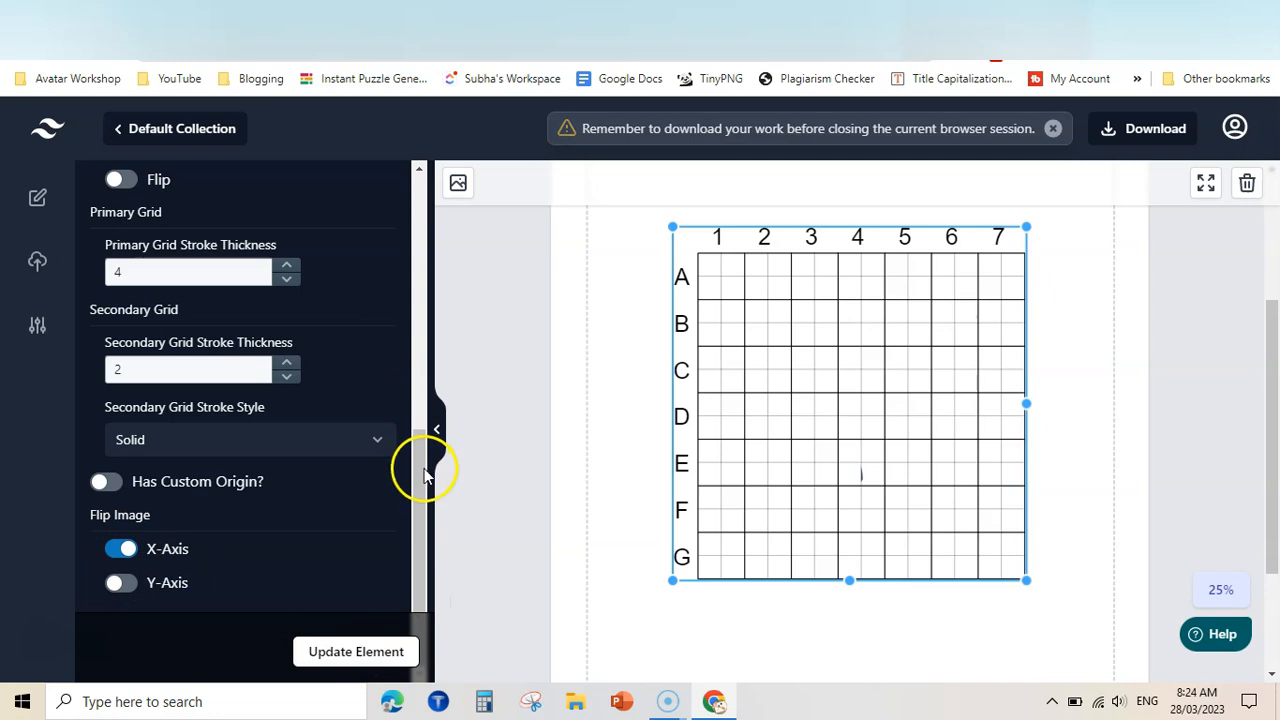
pyautogui.moveTo(421, 465); pyautogui.dragTo(427, 530)
pyautogui.moveTo(434, 308); pyautogui.dragTo(420, 331)
pyautogui.click(418, 330)
pyautogui.click(263, 272)
pyautogui.click(206, 320)
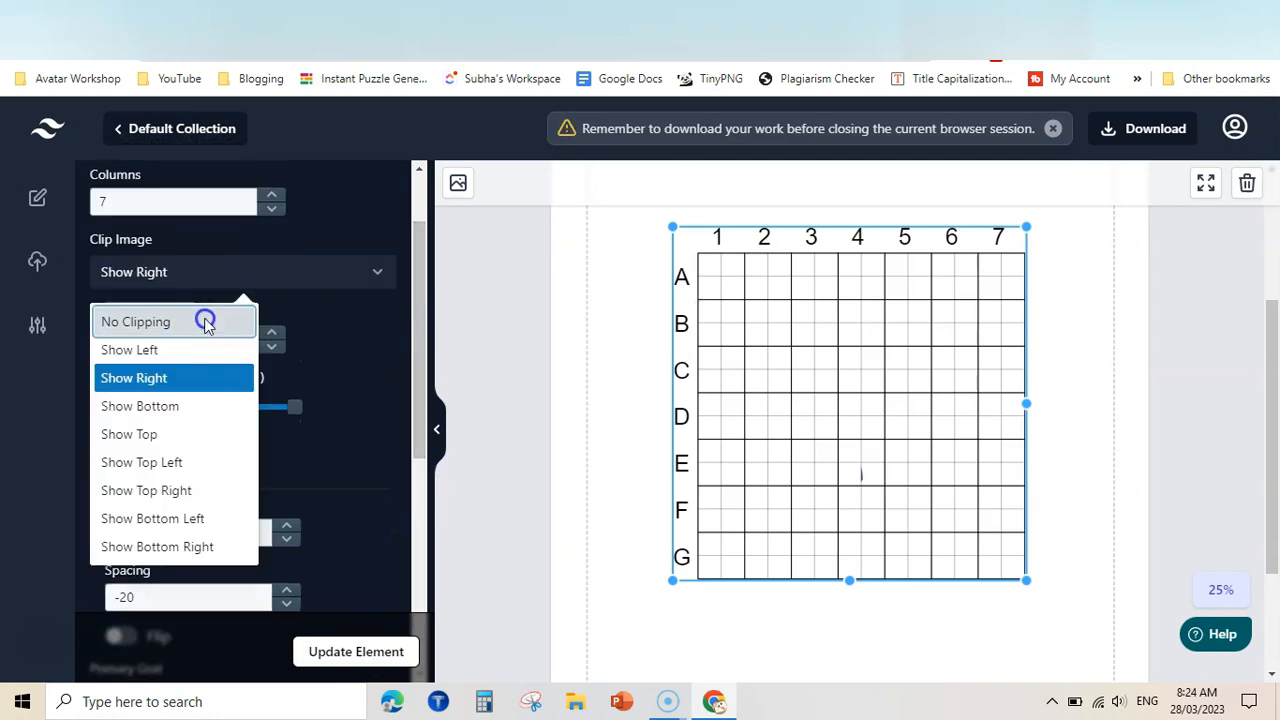
pyautogui.click(361, 658)
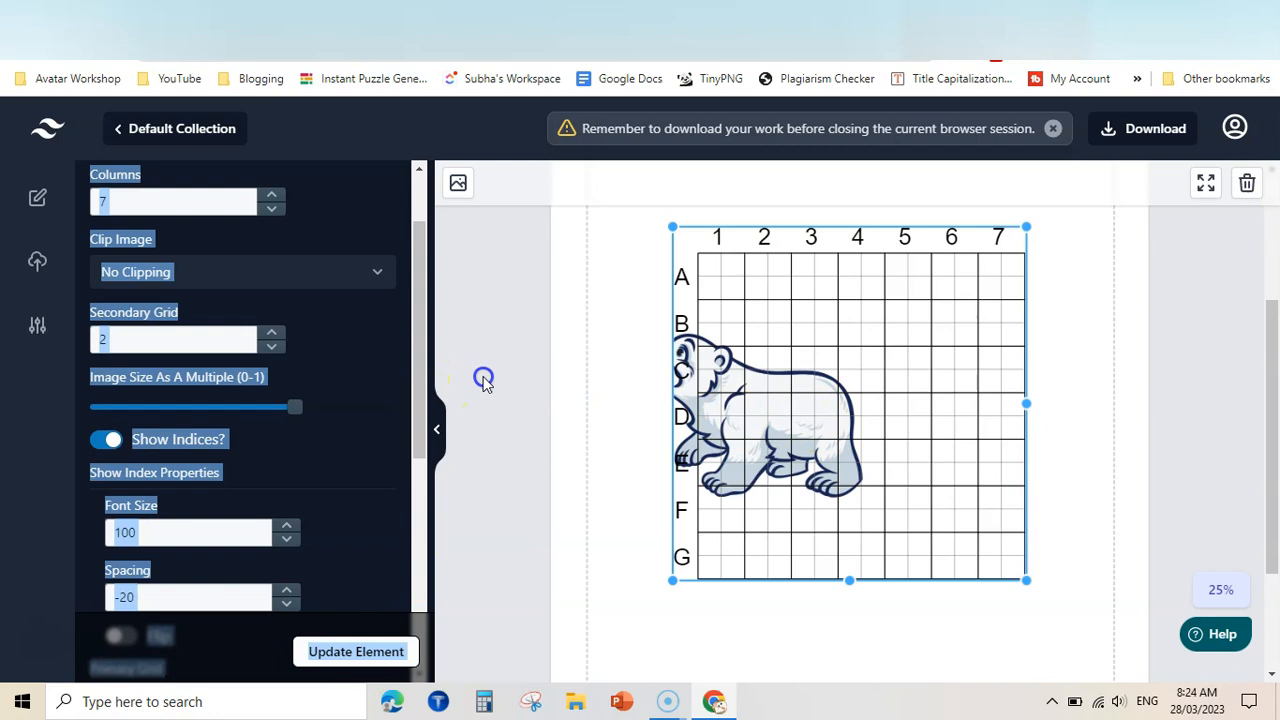
# Try flipping the bear image on the Y-axis in addition to the X-axis and update the element.
pyautogui.click(483, 383)
pyautogui.rightClick(857, 440)
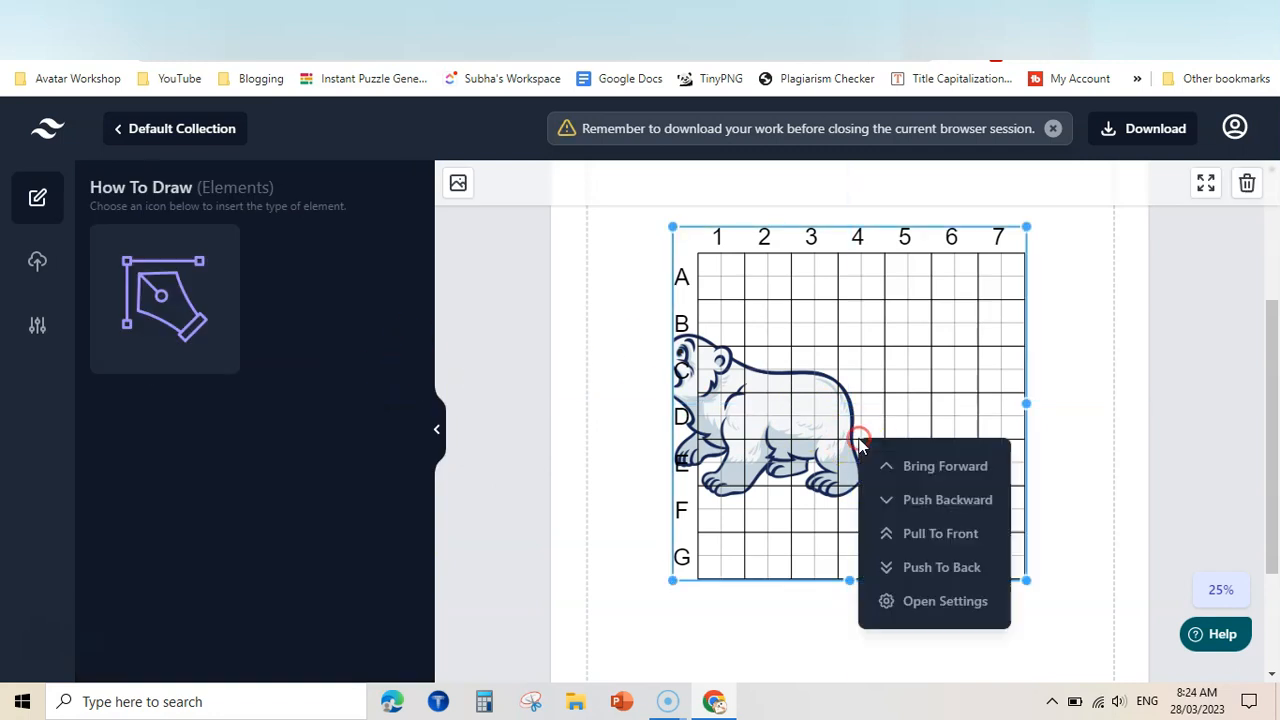
pyautogui.click(937, 612)
pyautogui.moveTo(416, 307); pyautogui.dragTo(460, 564)
pyautogui.click(390, 651)
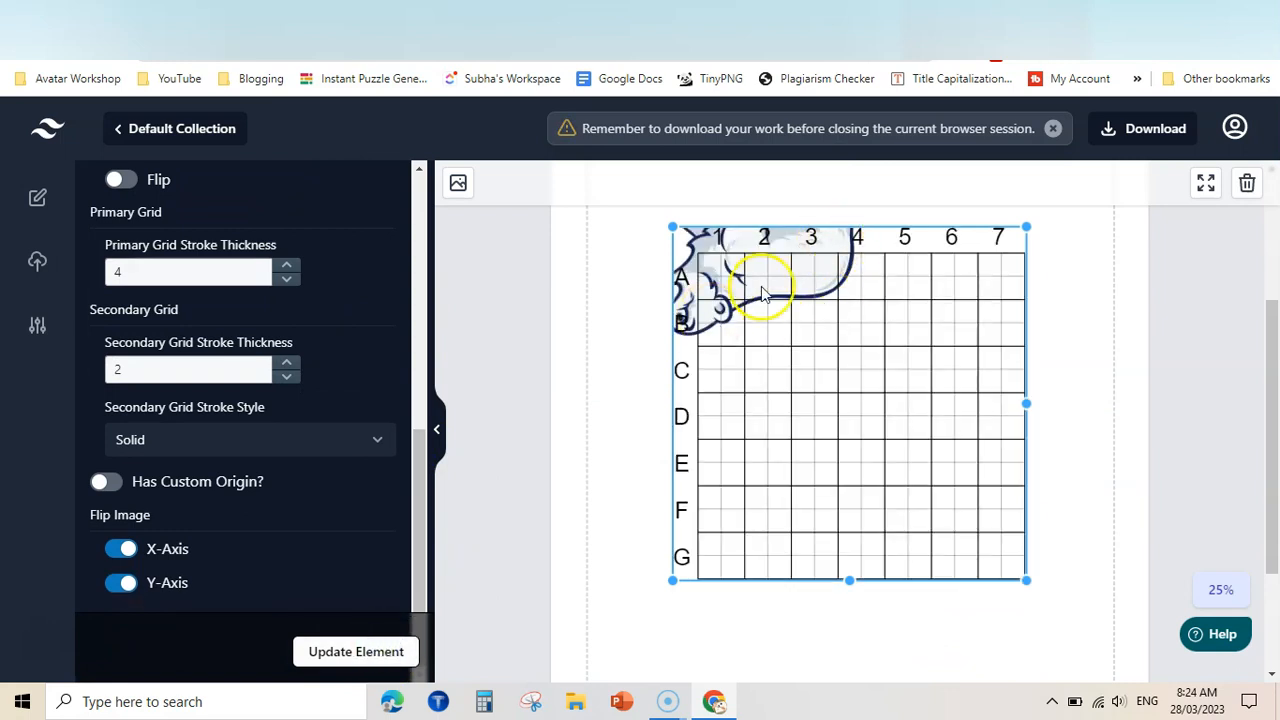
# Turn off both the X-axis and Y-axis flips for the bear image and update the element.
pyautogui.click(121, 549)
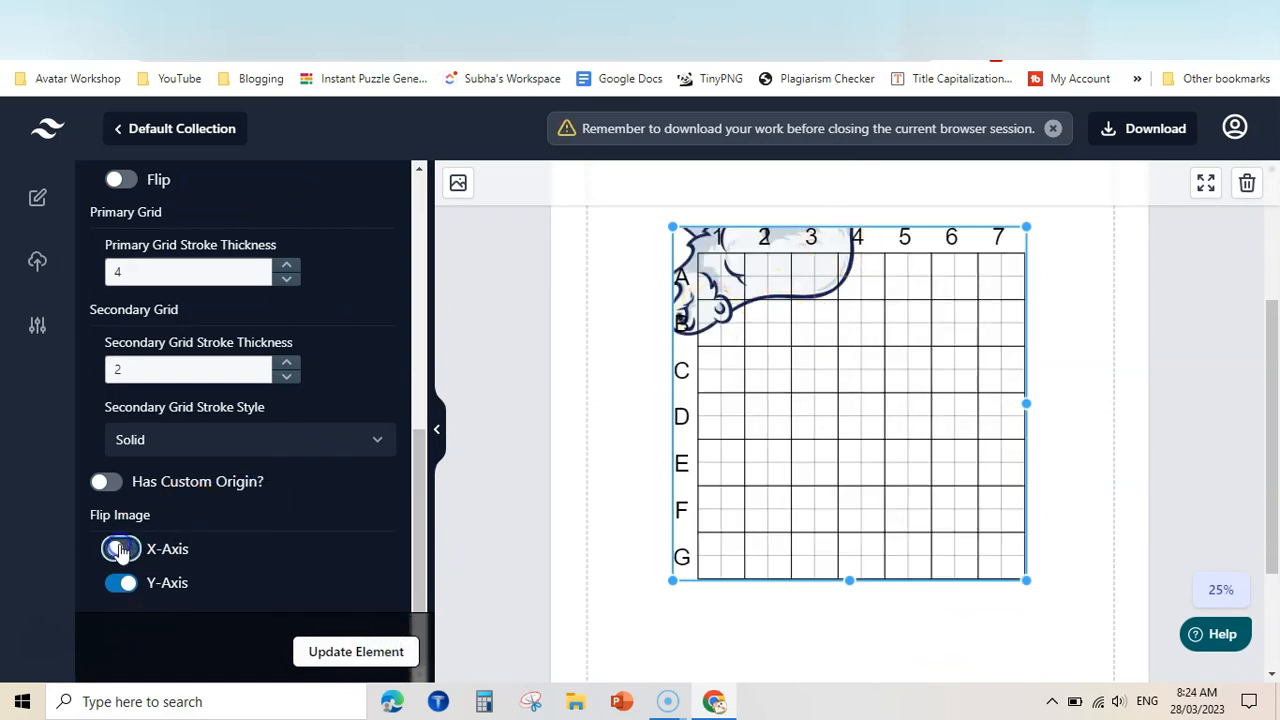
pyautogui.click(120, 585)
pyautogui.click(364, 651)
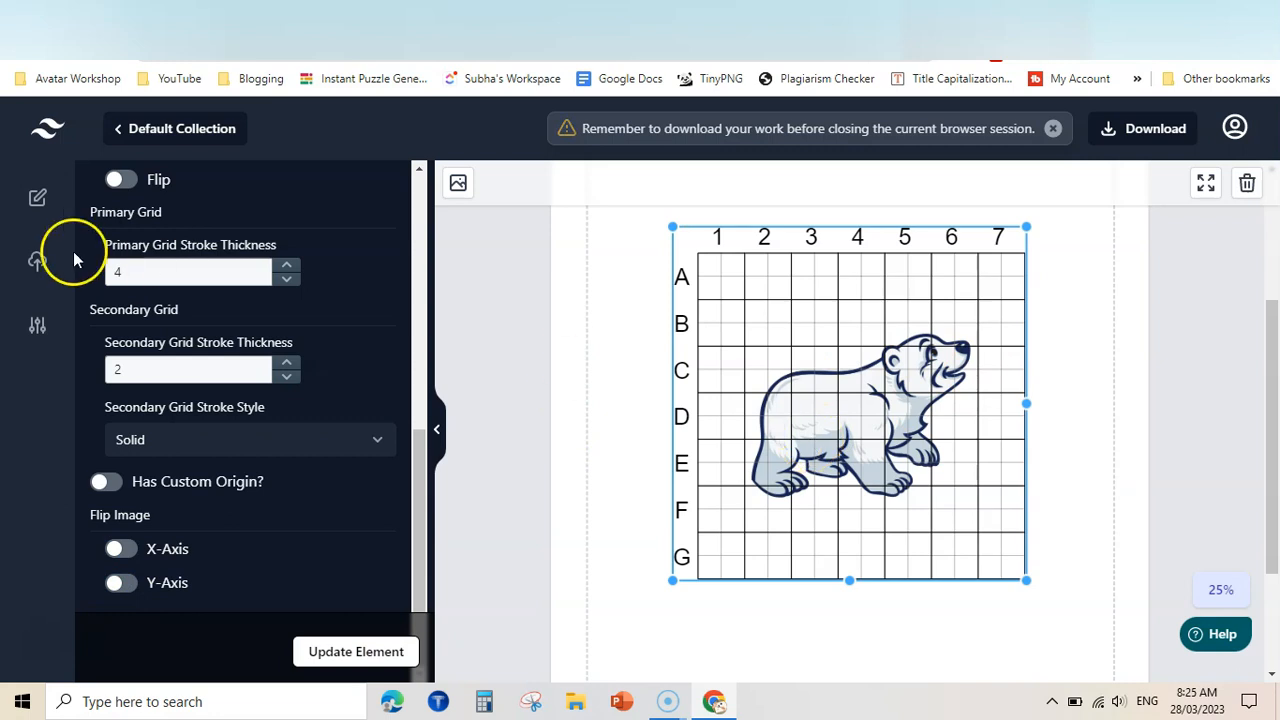
# Replace the bear in the grid with the uploaded apple drawing.
pyautogui.click(36, 266)
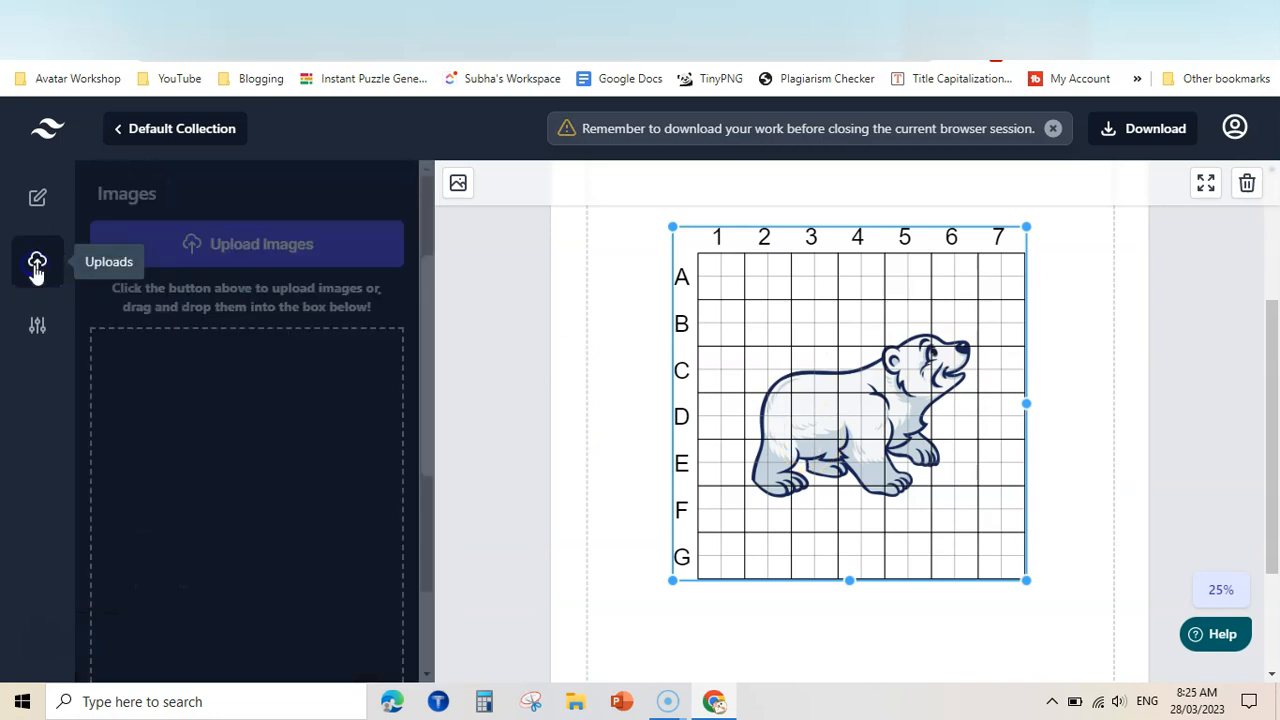
pyautogui.click(192, 380)
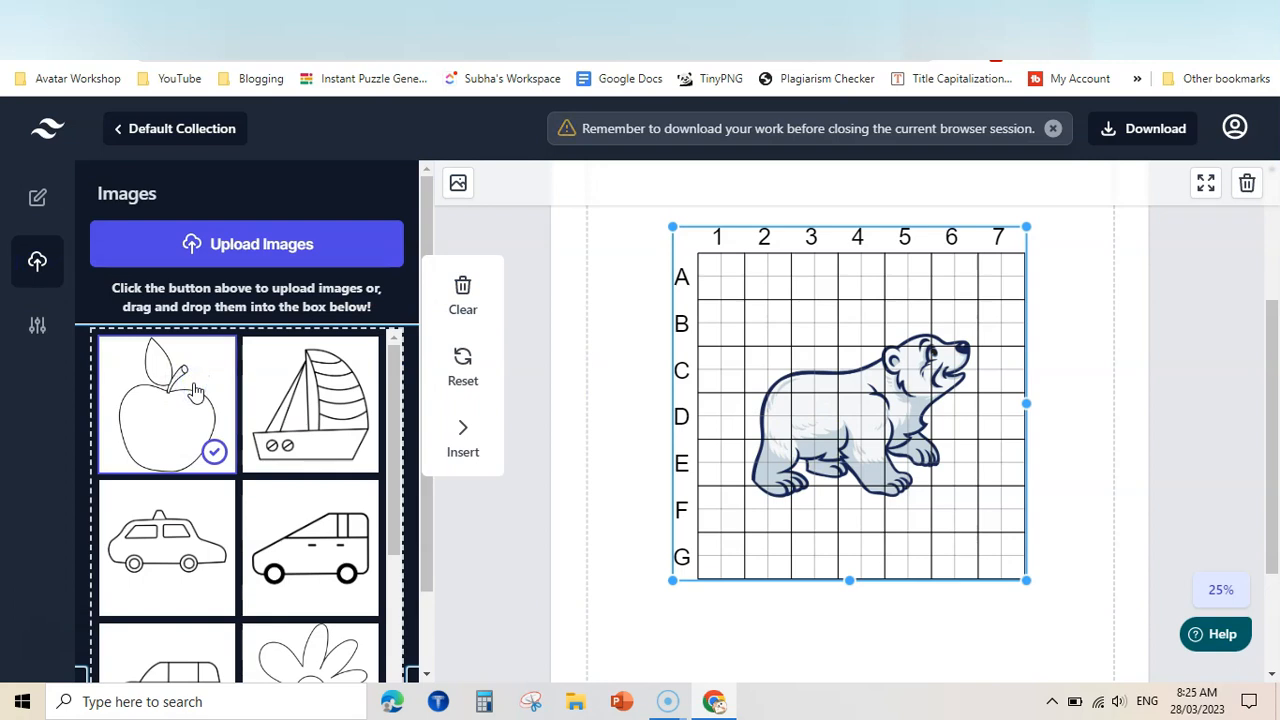
pyautogui.click(462, 444)
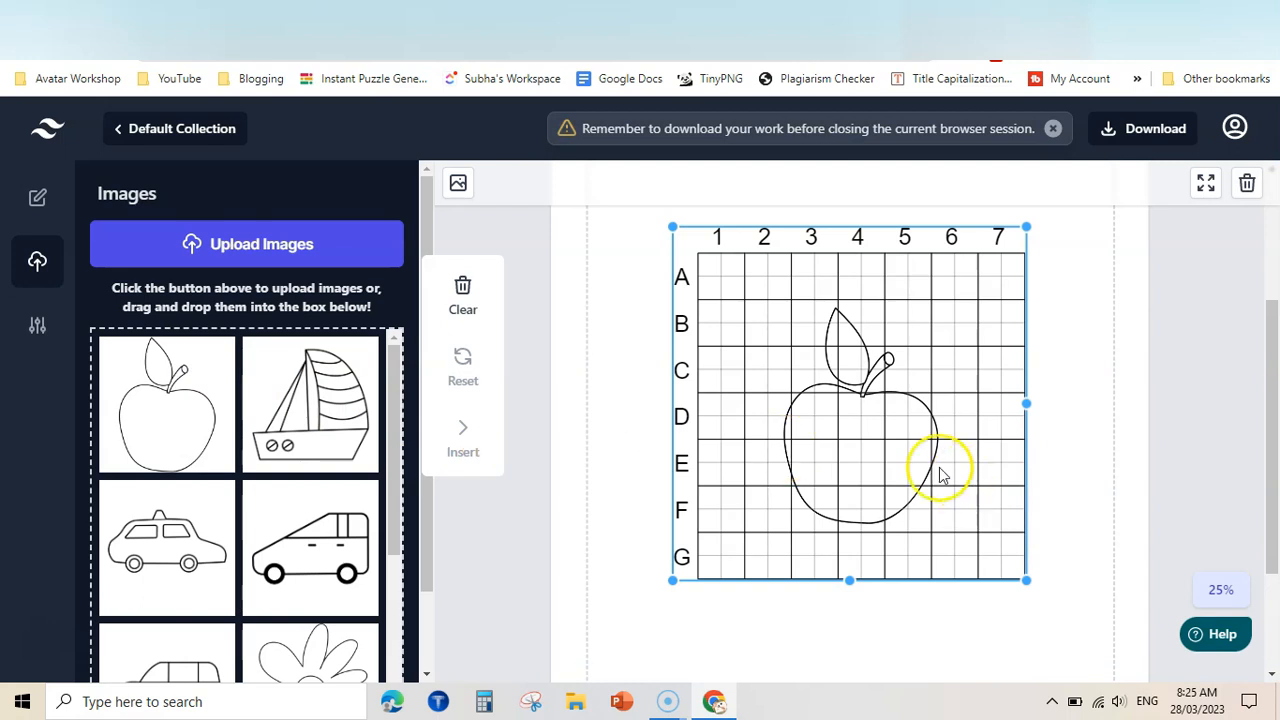
# Increase the apple's image size multiple in the grid settings and update the element.
pyautogui.rightClick(903, 461)
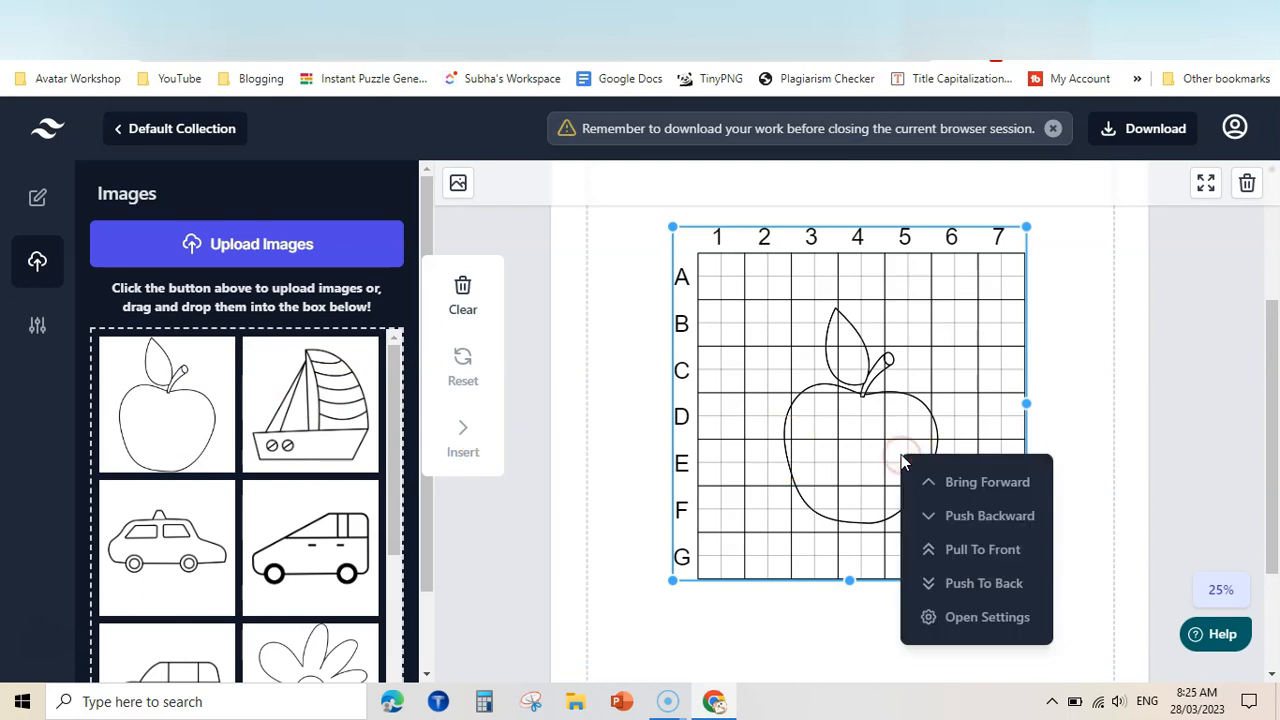
pyautogui.click(988, 624)
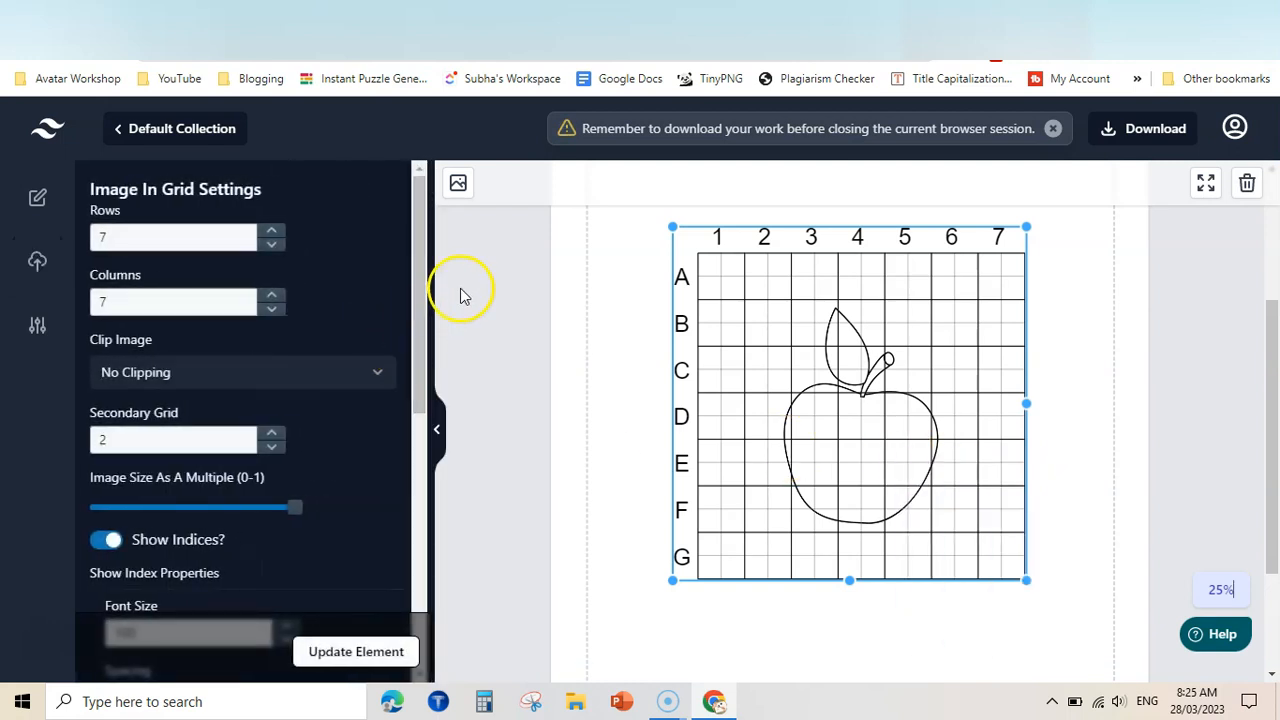
pyautogui.moveTo(428, 288); pyautogui.dragTo(423, 354)
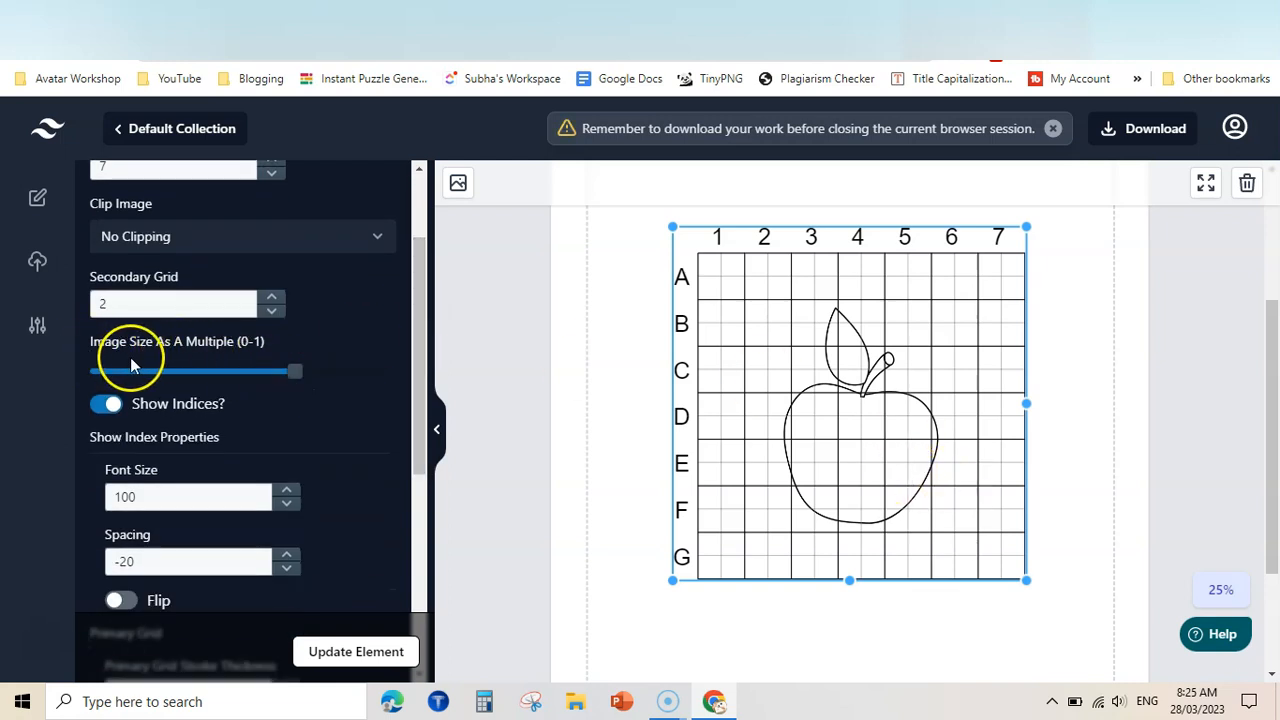
pyautogui.moveTo(294, 371); pyautogui.dragTo(343, 371)
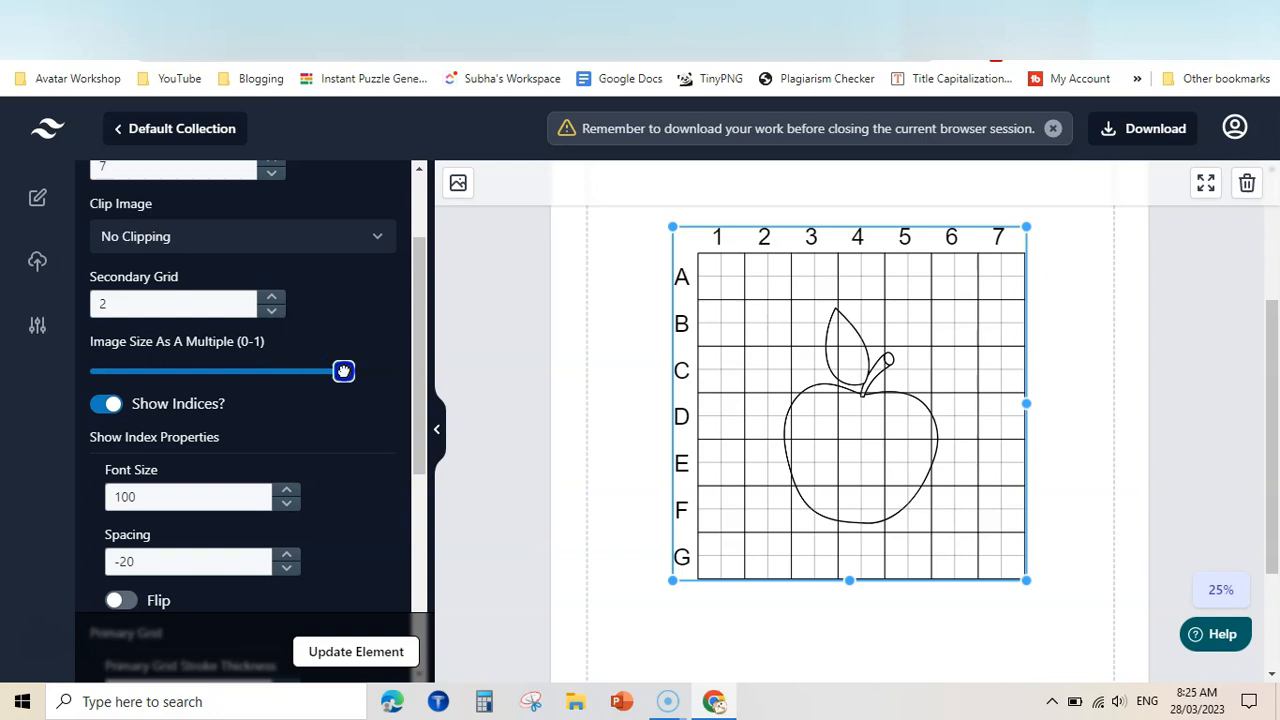
pyautogui.click(358, 652)
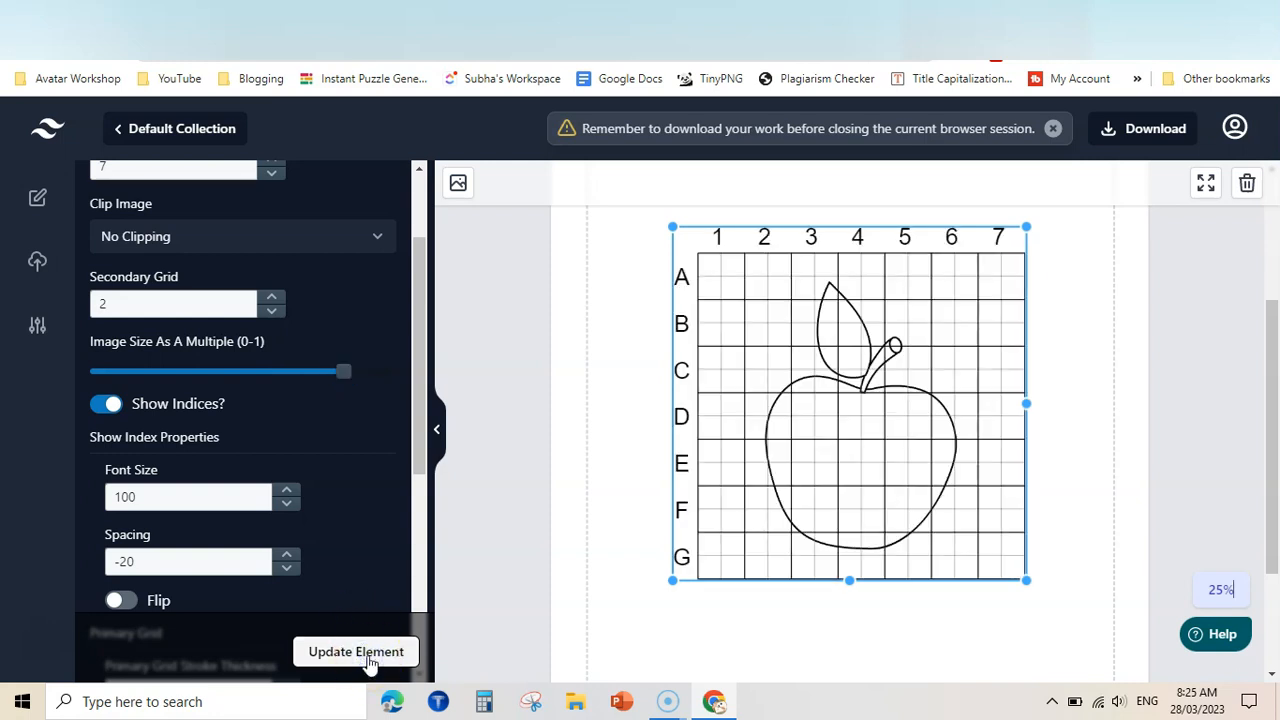
pyautogui.click(1207, 438)
# Clone page 1 and hide the apple image in the copy so only the empty grid remains.
pyautogui.moveTo(1276, 416); pyautogui.dragTo(1212, 274)
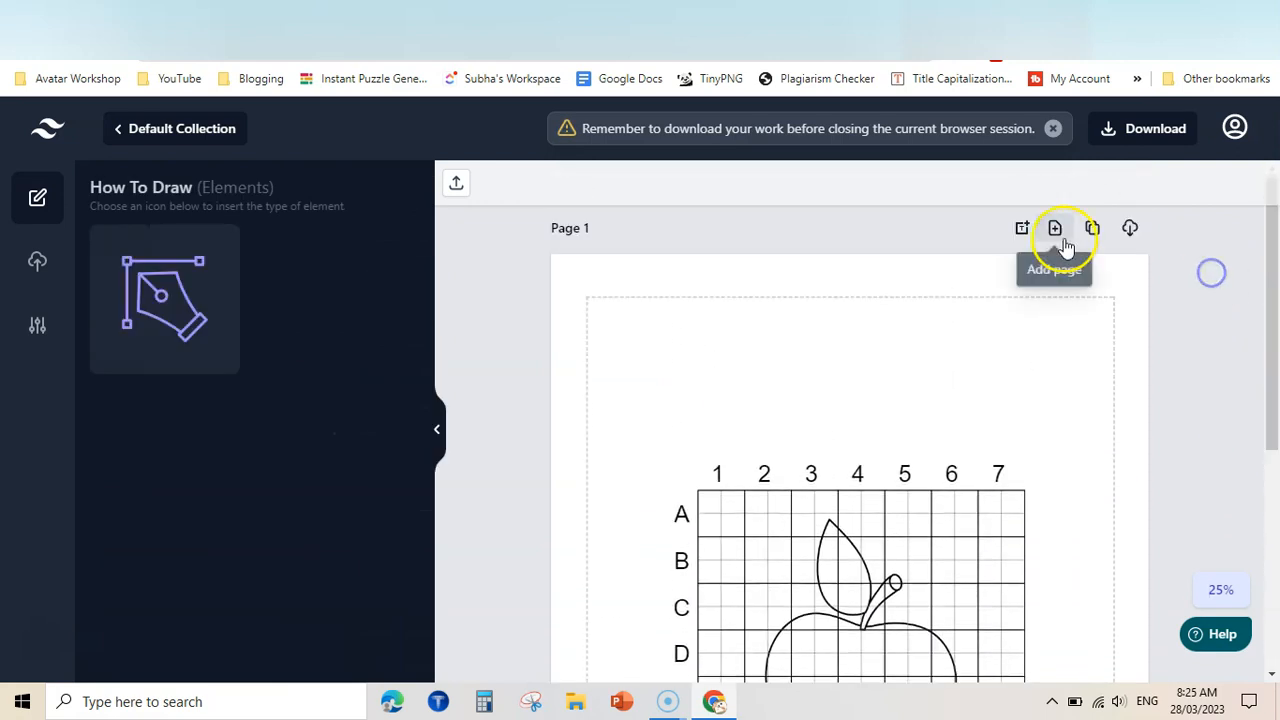
pyautogui.click(1092, 228)
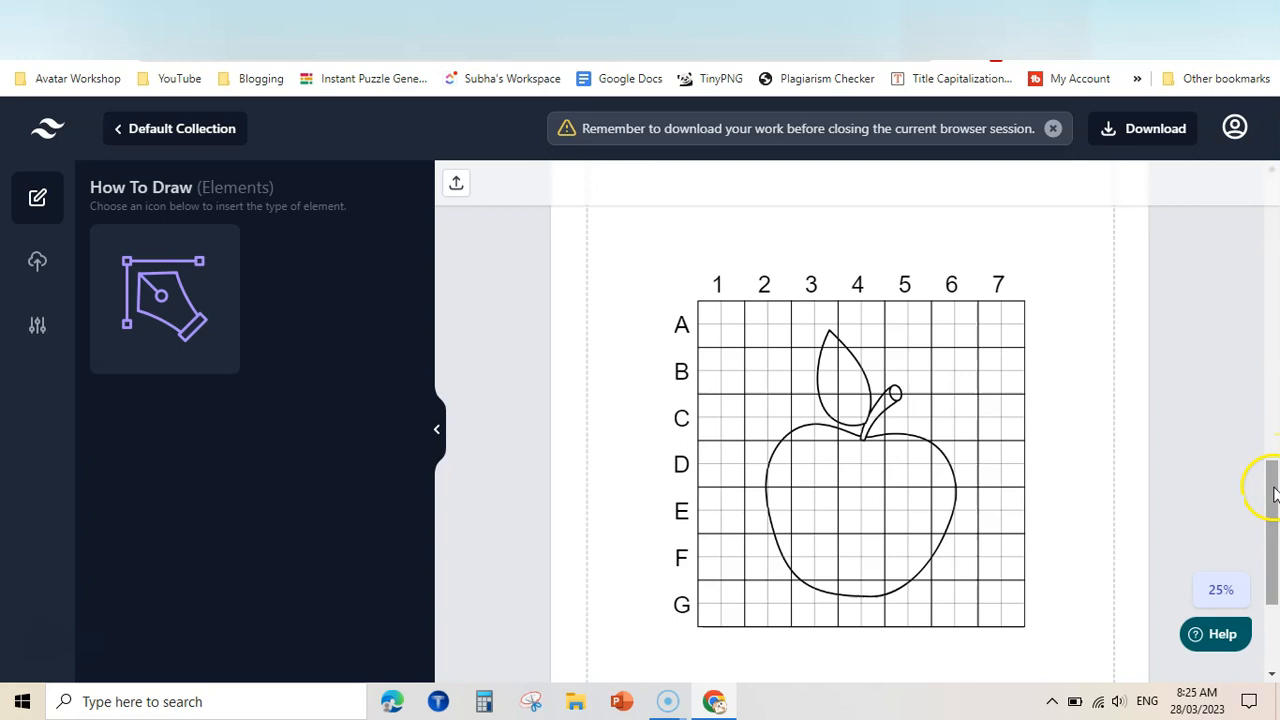
pyautogui.click(877, 436)
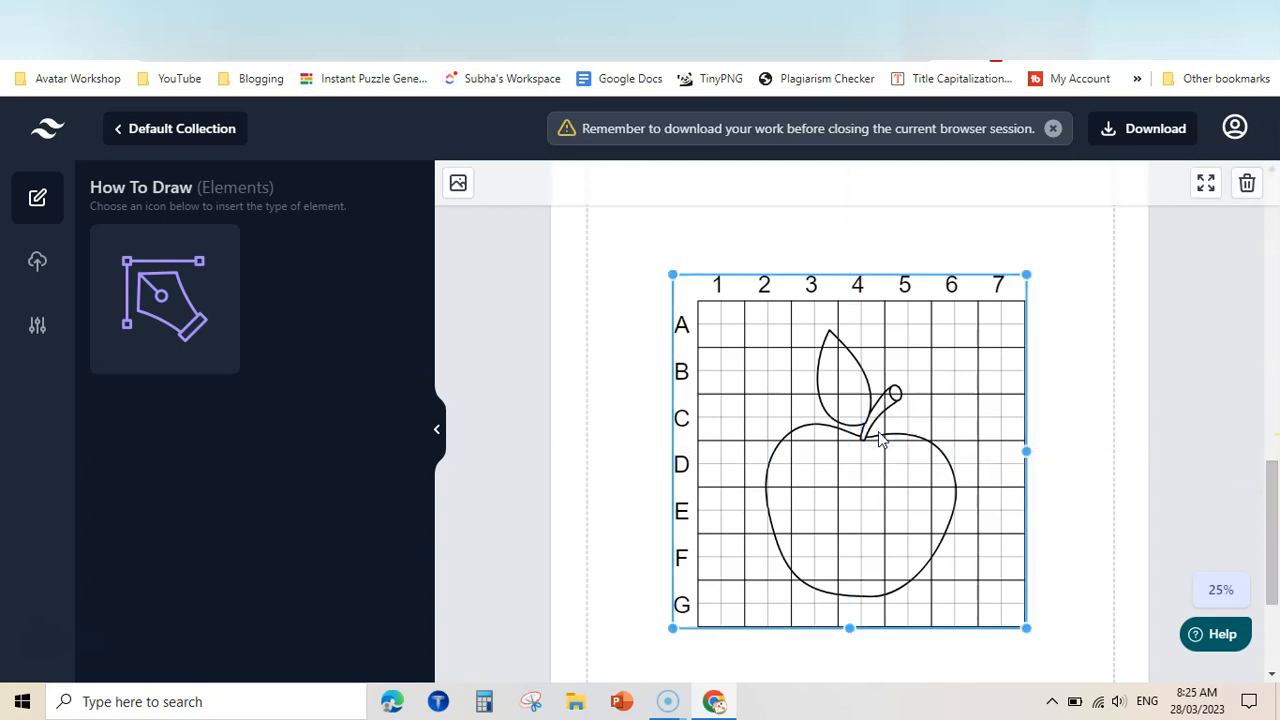
pyautogui.click(458, 183)
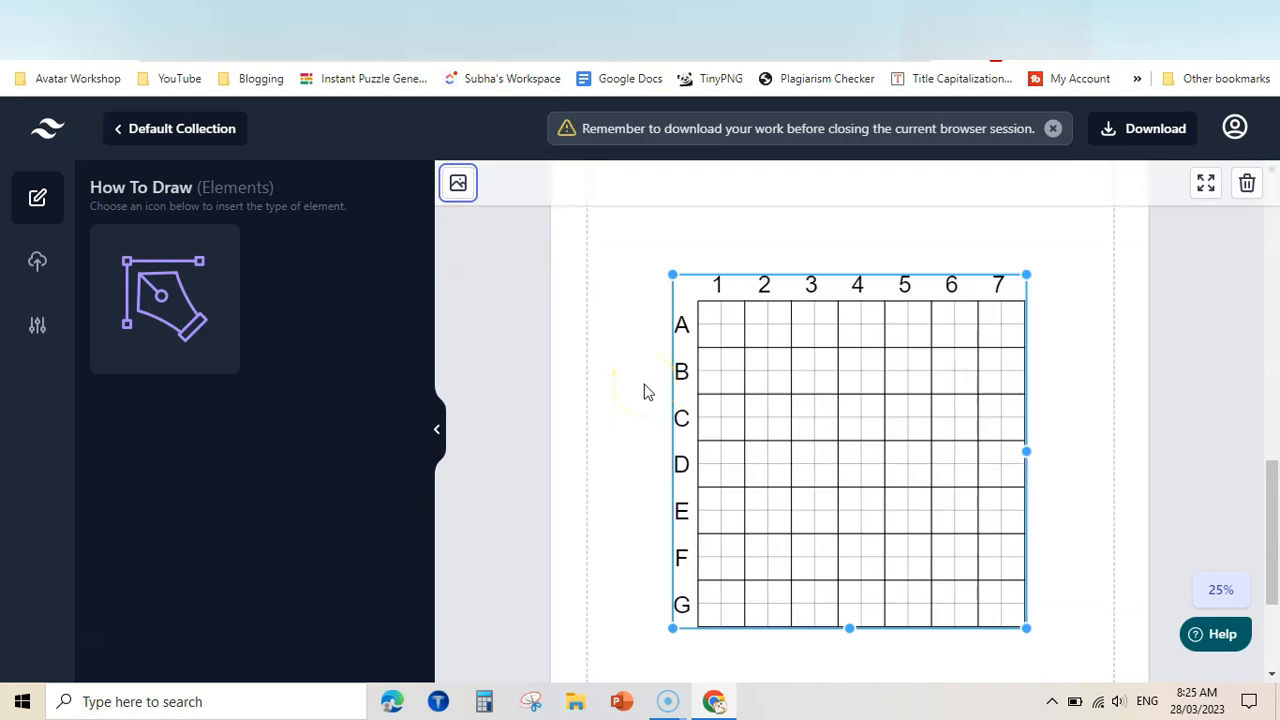
# Delete page 2 with the empty practice grid.
pyautogui.moveTo(1268, 500); pyautogui.dragTo(1248, 340)
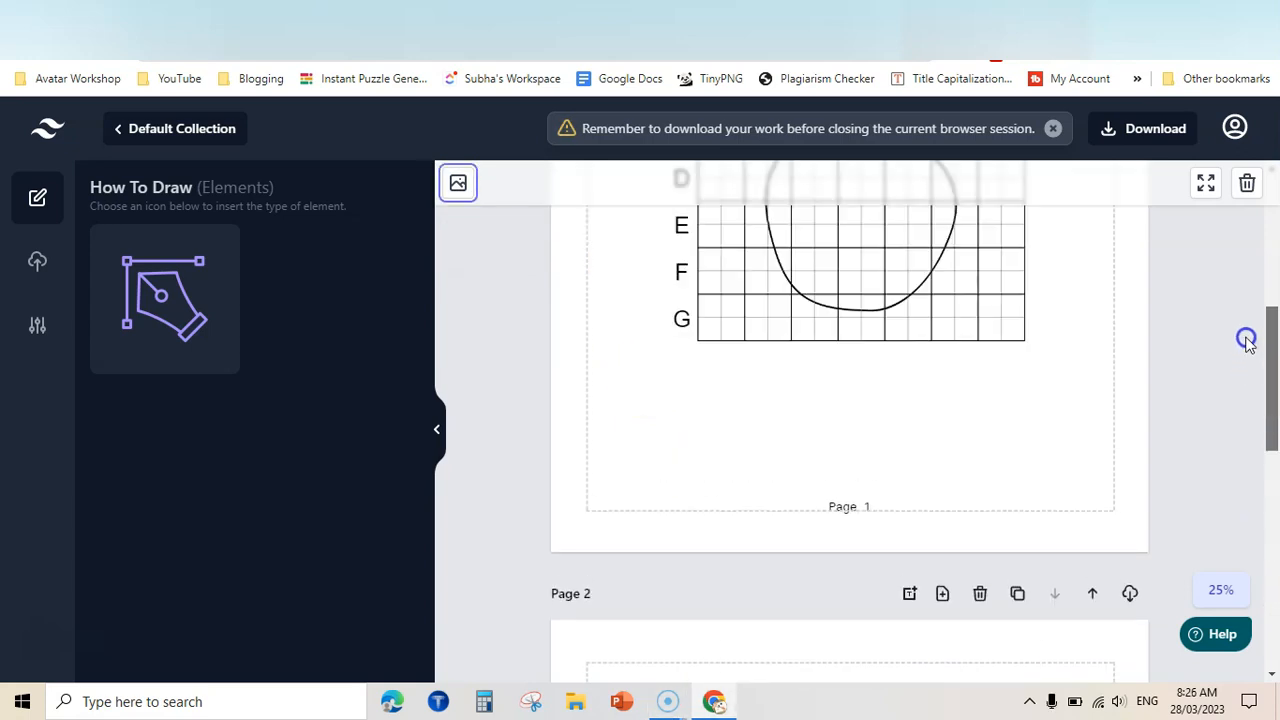
pyautogui.click(980, 593)
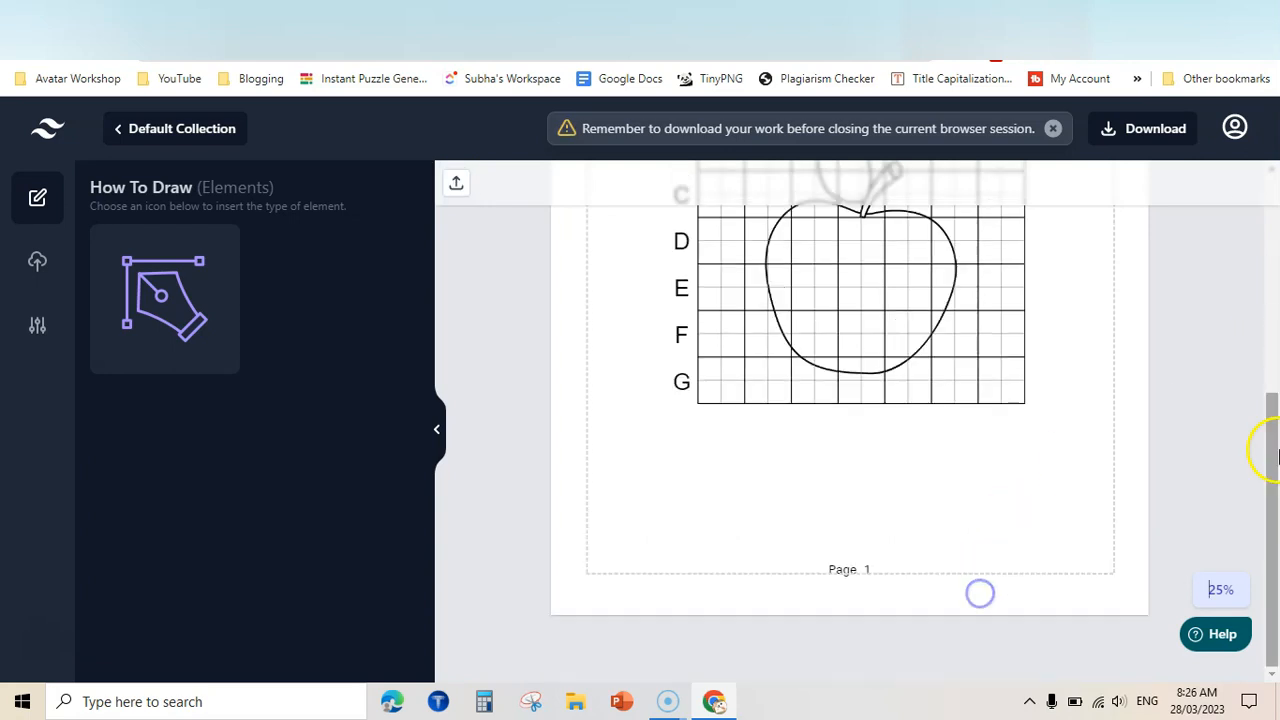
pyautogui.moveTo(1268, 448); pyautogui.dragTo(1249, 329)
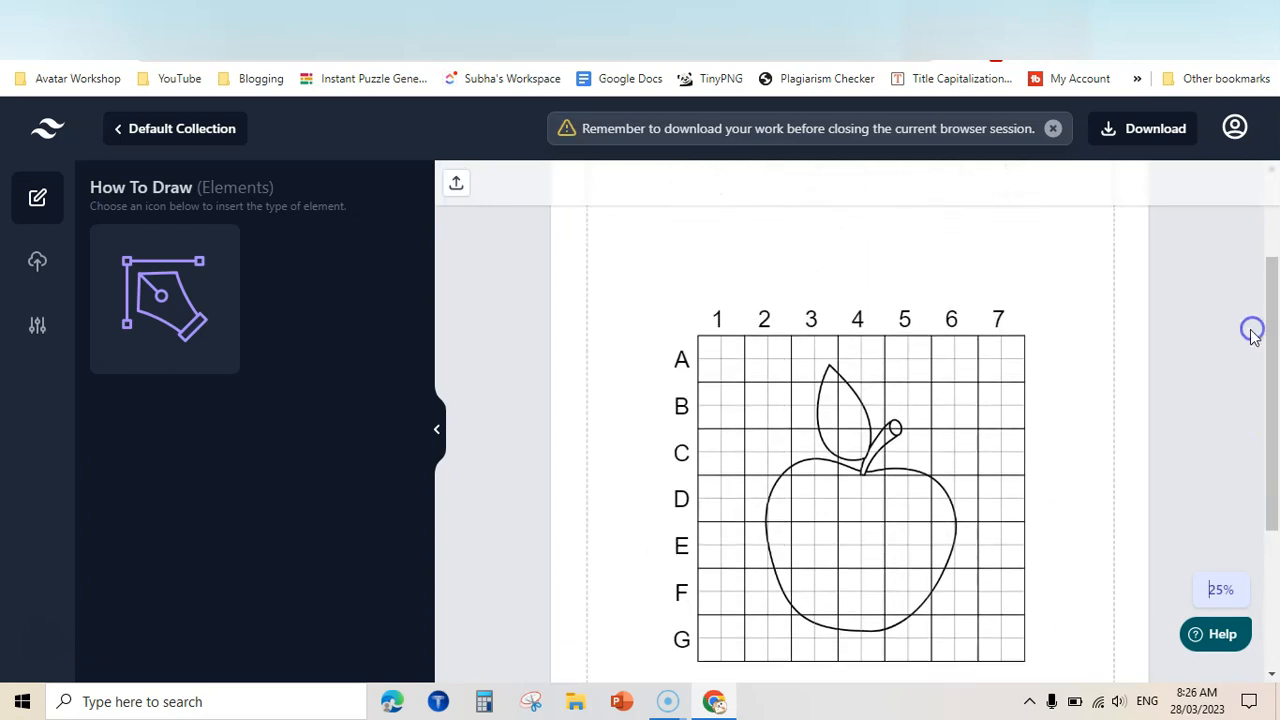
# Move the apple grid to the upper-left corner of page 1's margins and shrink it slightly.
pyautogui.click(1220, 590)
pyautogui.click(1220, 458)
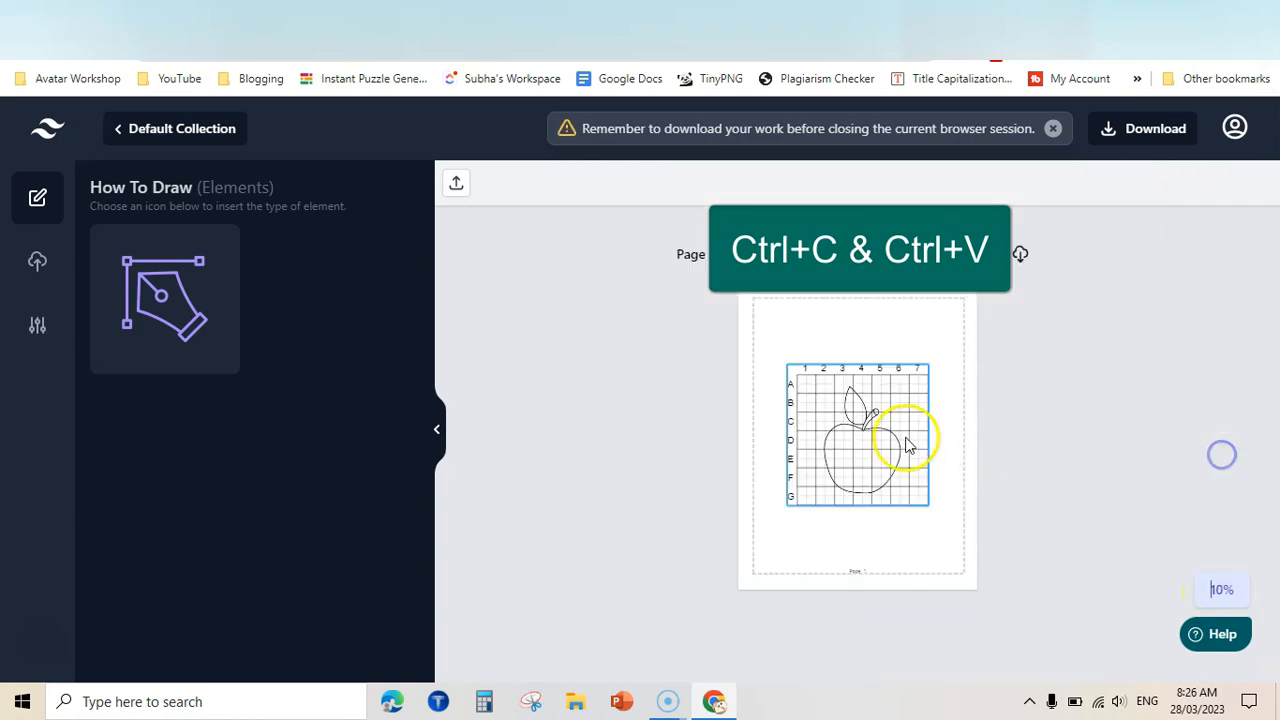
pyautogui.click(876, 415)
pyautogui.moveTo(876, 415); pyautogui.dragTo(866, 380)
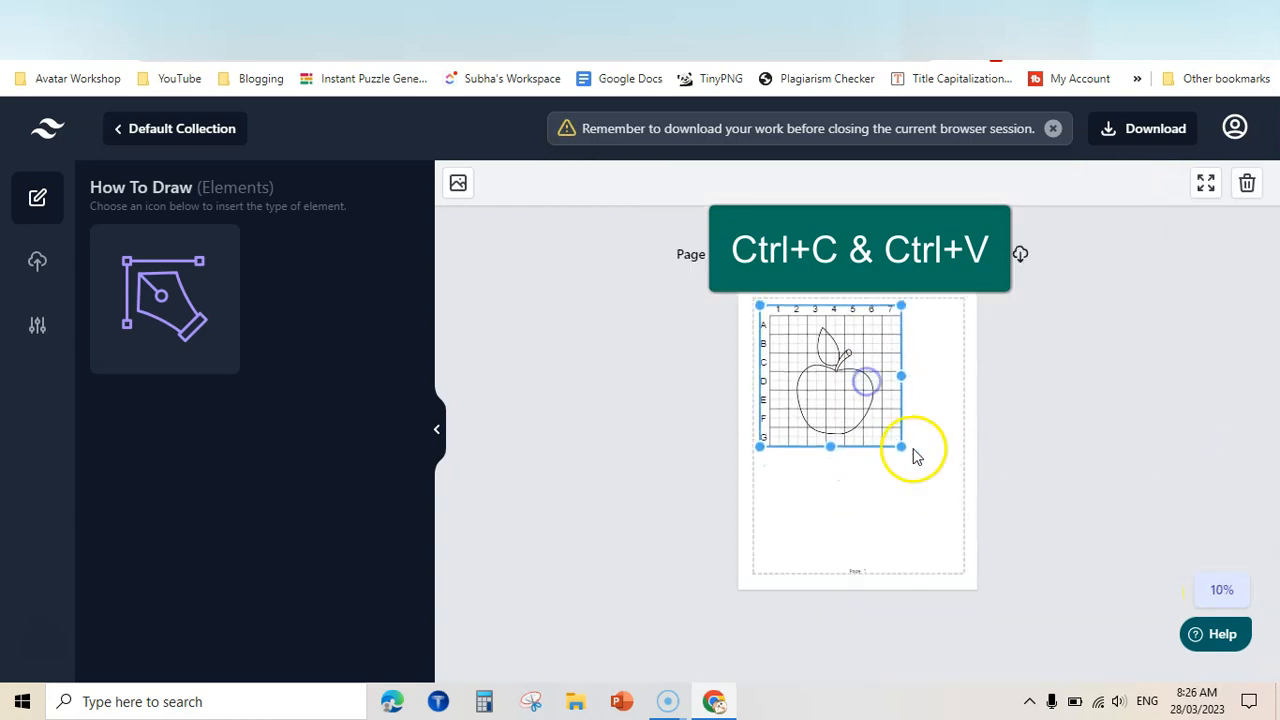
pyautogui.moveTo(909, 449); pyautogui.dragTo(894, 440)
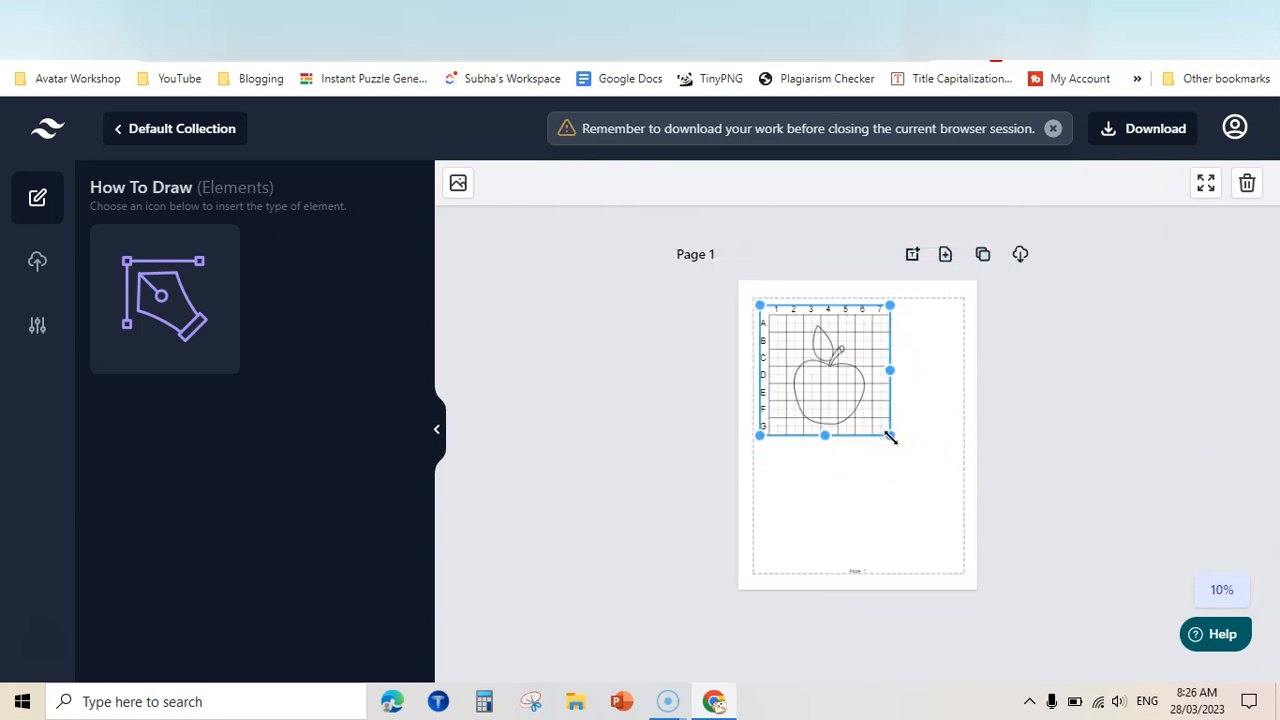
# Duplicate the apple grid, place the copy in the lower-right part of the page and shrink it to fit below the original.
pyautogui.hotkey('ctrl', 'c')
pyautogui.hotkey('ctrl', 'v')
pyautogui.moveTo(837, 386); pyautogui.dragTo(874, 494)
pyautogui.moveTo(947, 440); pyautogui.dragTo(944, 447)
pyautogui.moveTo(907, 508); pyautogui.dragTo(915, 504)
pyautogui.click(1110, 502)
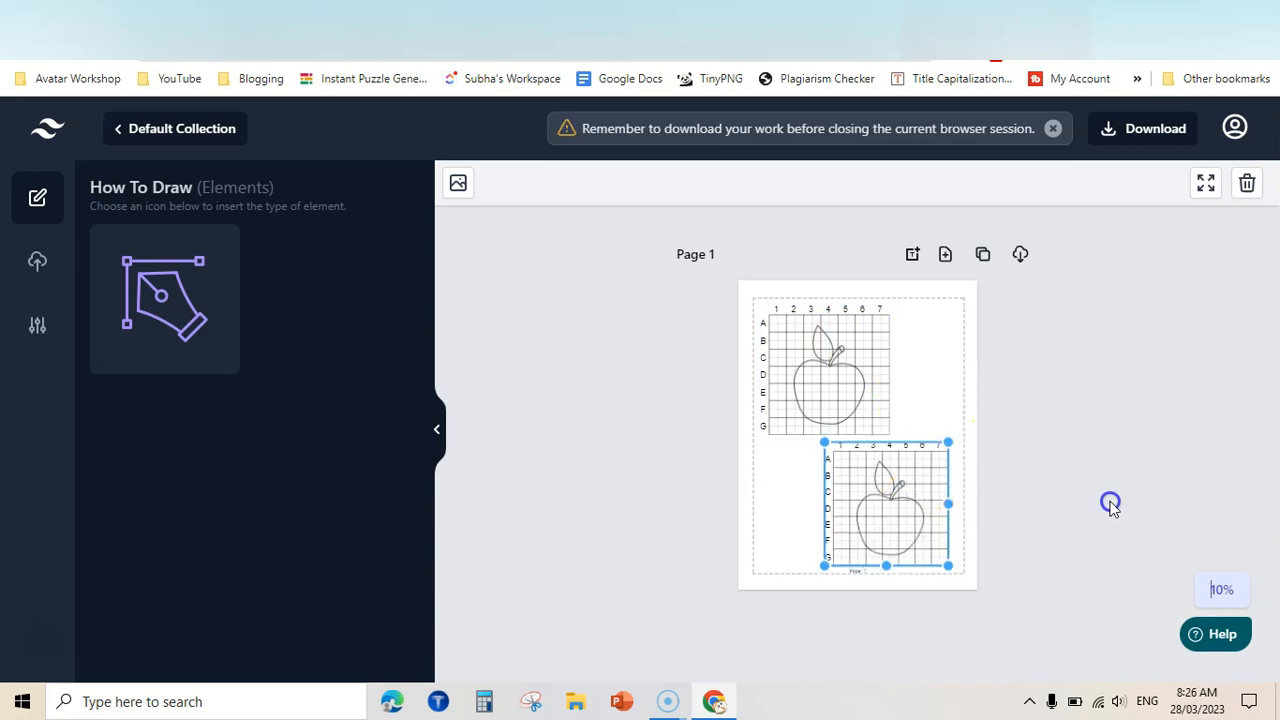
# Hide the apple image in the lower grid on page 1, leaving an empty practice grid.
pyautogui.click(1222, 590)
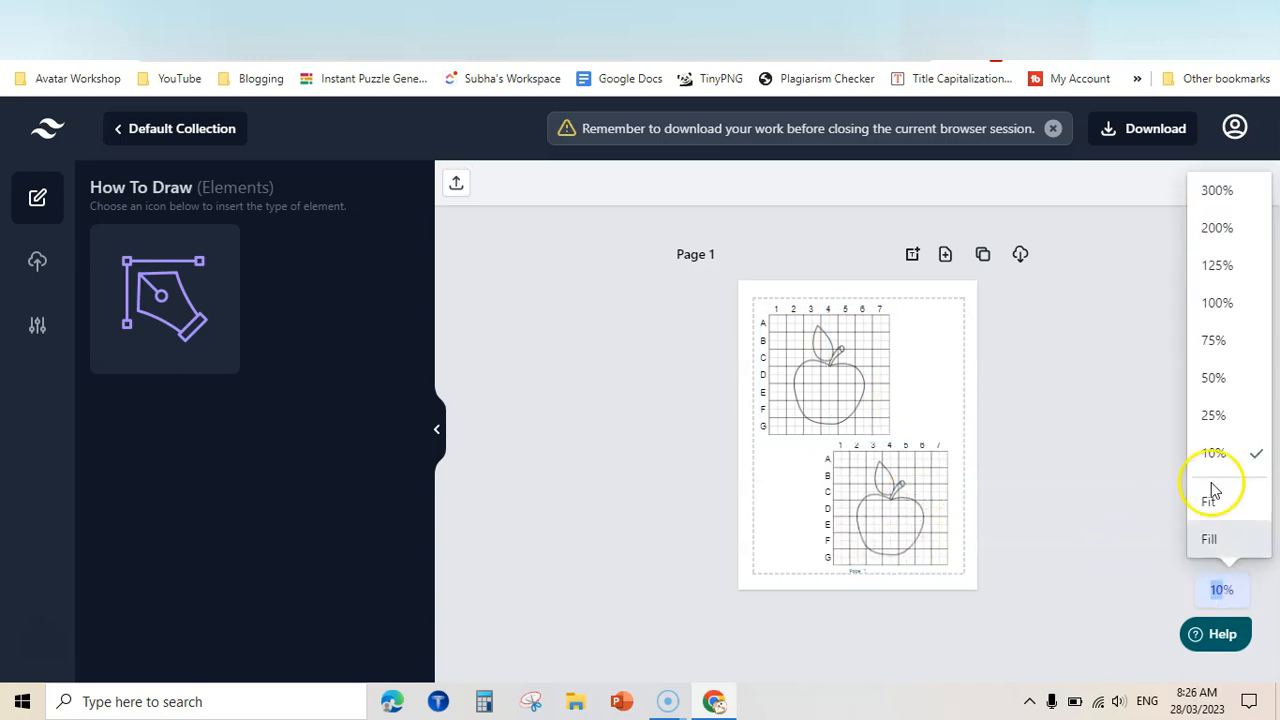
pyautogui.click(1213, 418)
pyautogui.scroll(-1, 950, 500)
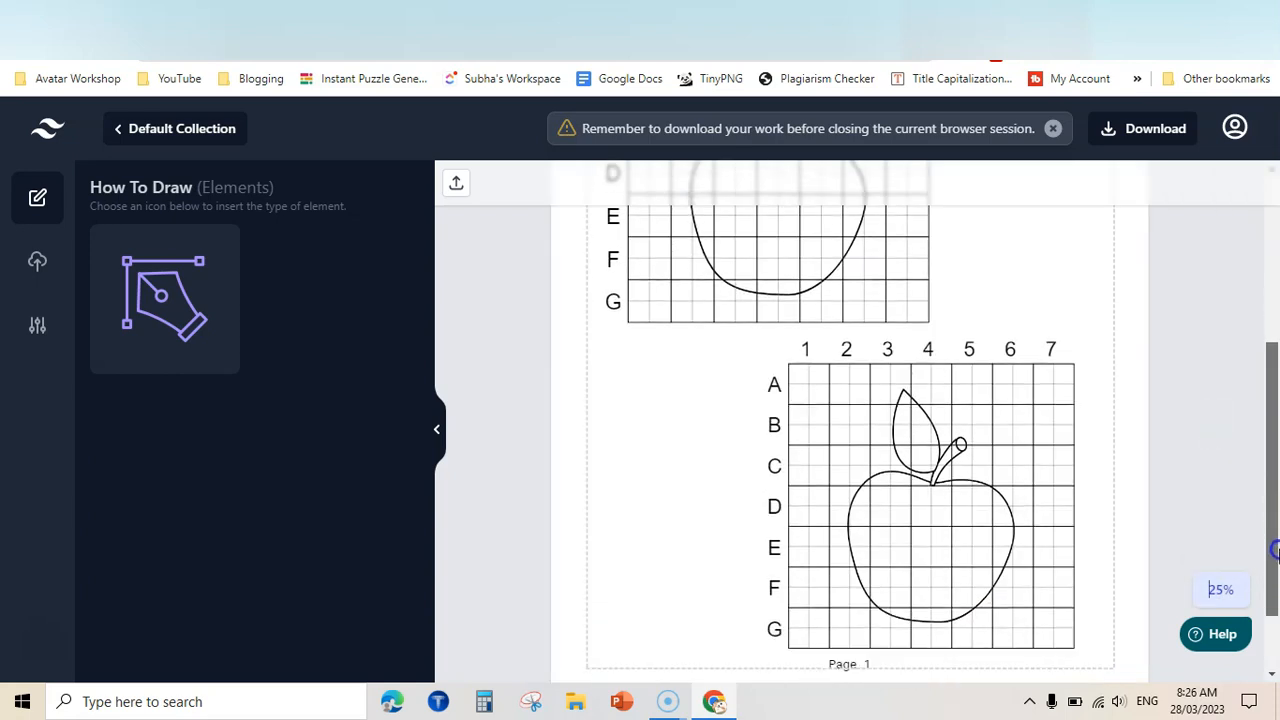
pyautogui.click(952, 523)
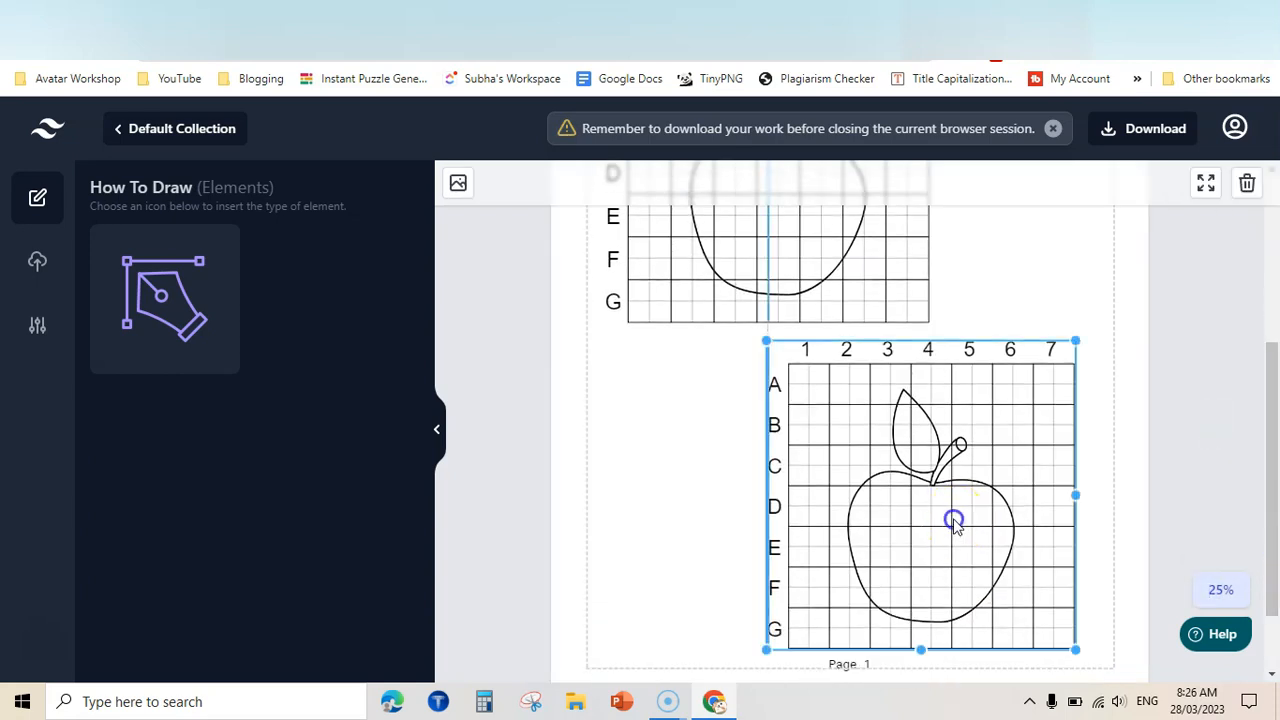
pyautogui.click(459, 190)
pyautogui.click(1207, 392)
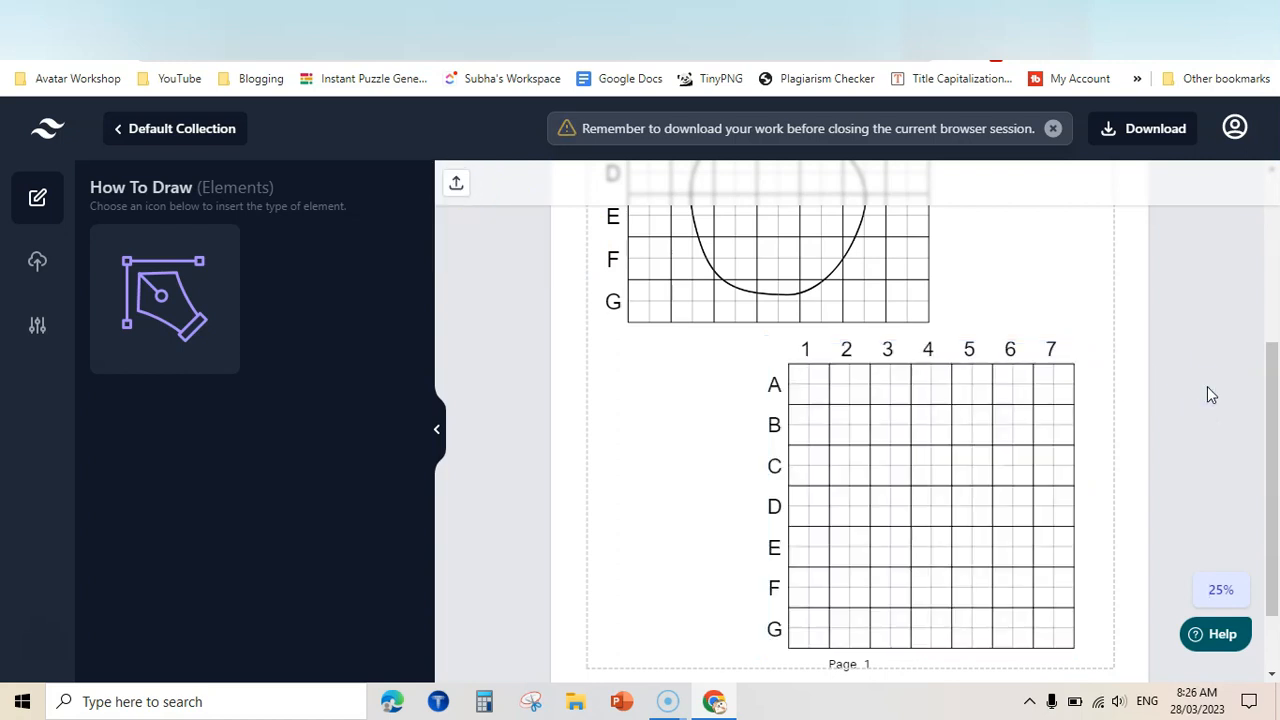
# Clone page 1 and replace the apple in the copy's upper grid with the sailboat drawing.
pyautogui.moveTo(1271, 388); pyautogui.dragTo(1268, 201)
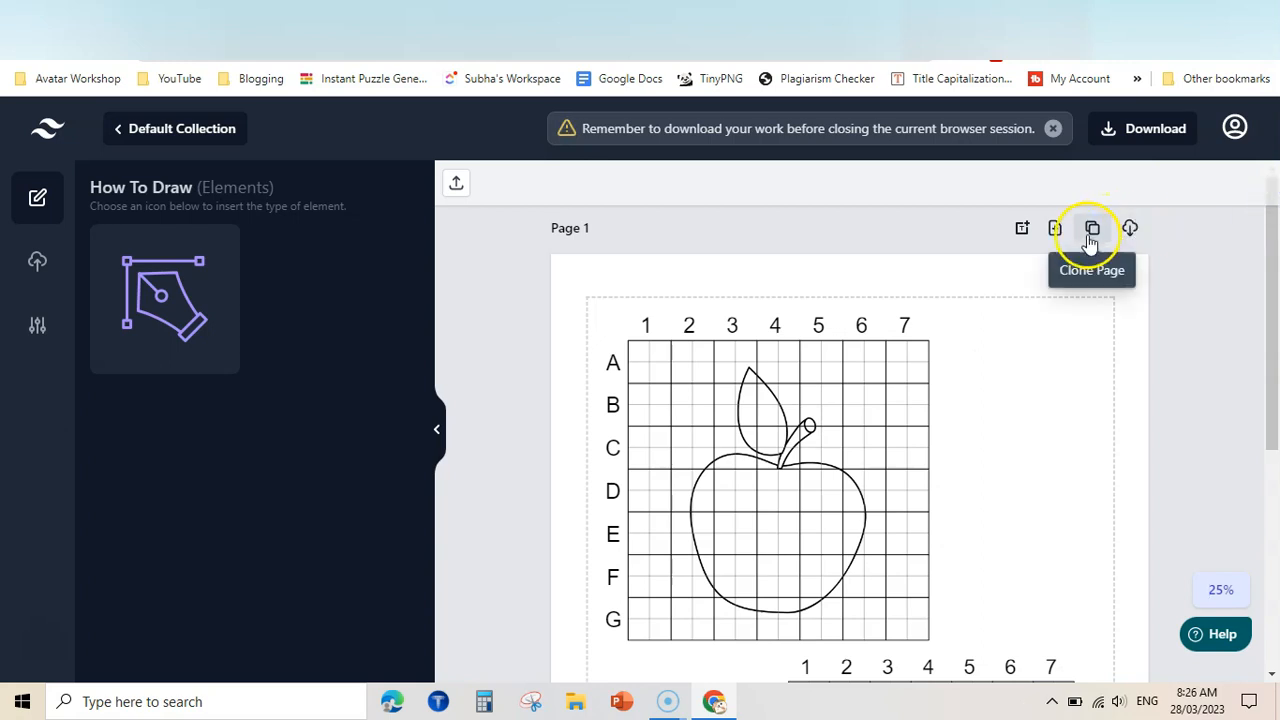
pyautogui.click(1088, 235)
pyautogui.moveTo(1268, 335)
pyautogui.mouseDown()
pyautogui.moveTo(1275, 590)
pyautogui.moveTo(1258, 505)
pyautogui.mouseUp()
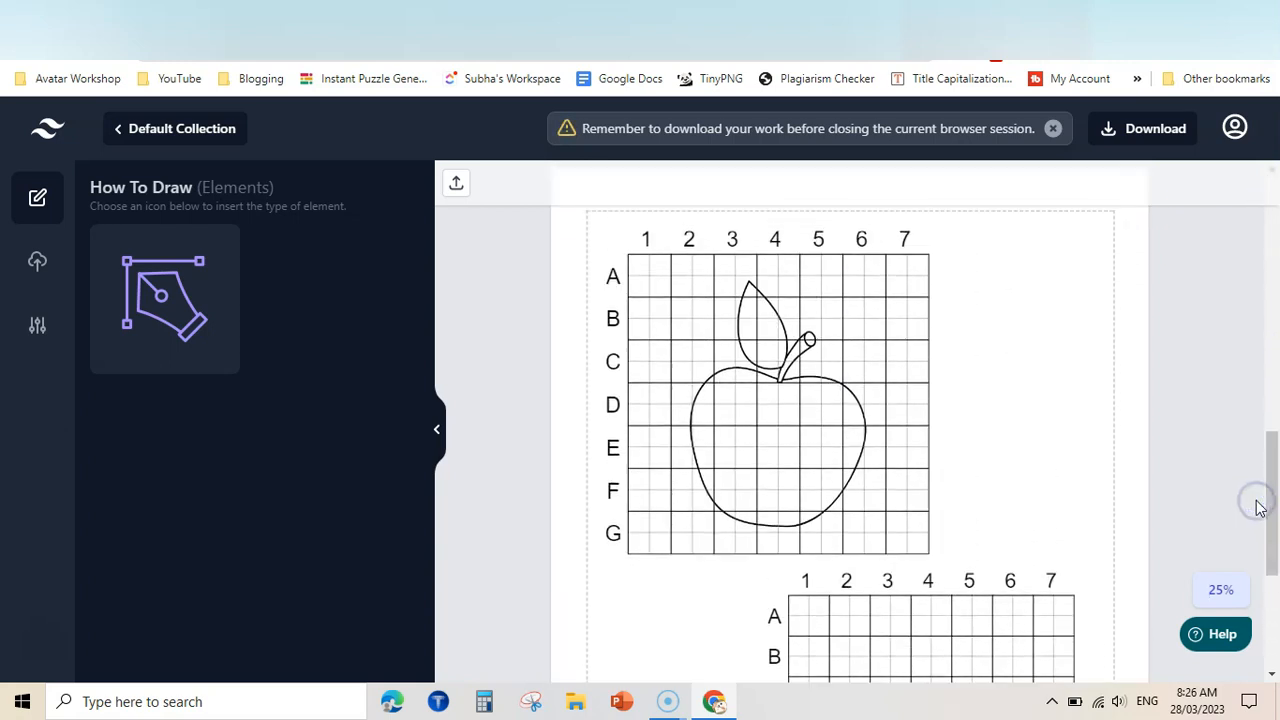
pyautogui.click(791, 423)
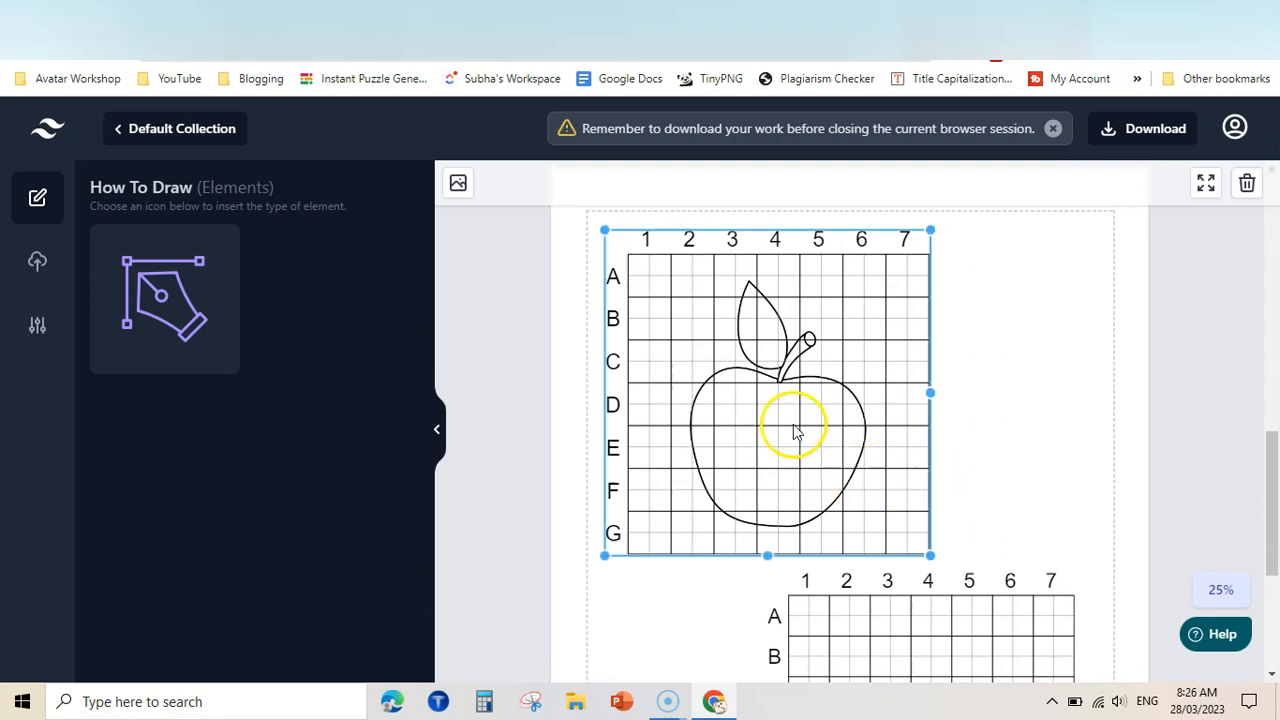
pyautogui.click(38, 268)
pyautogui.click(330, 410)
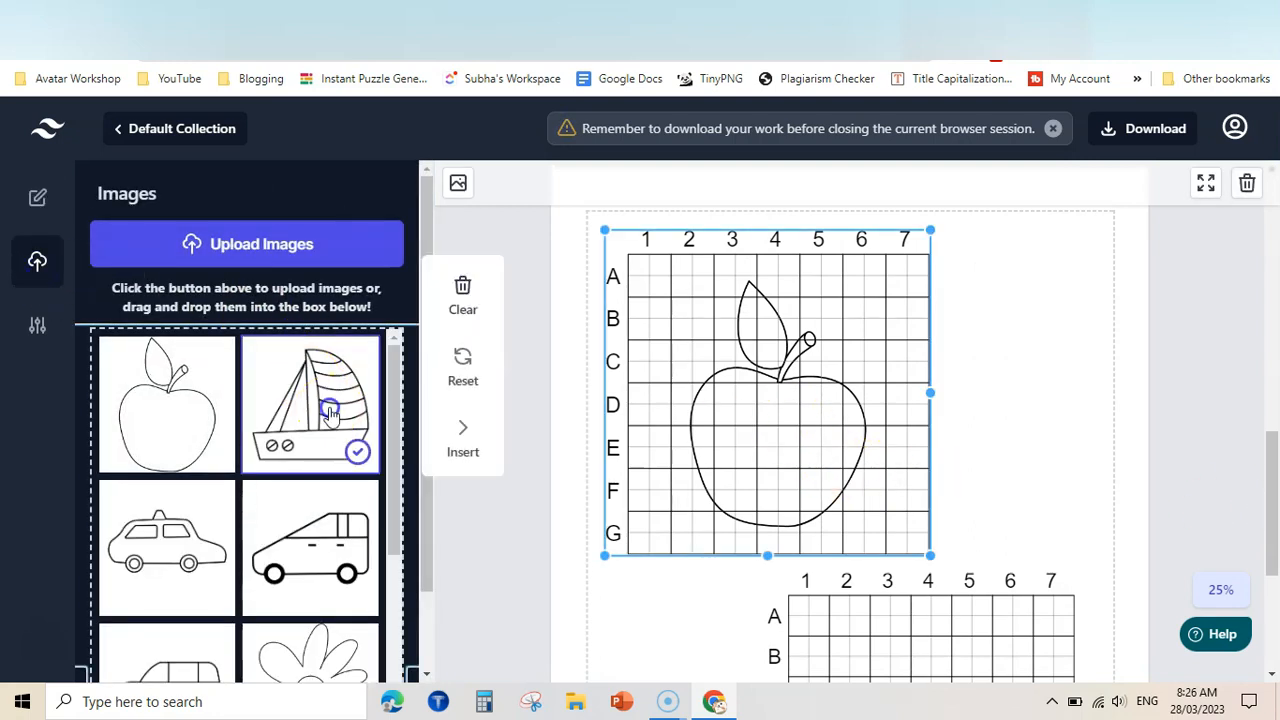
pyautogui.click(463, 438)
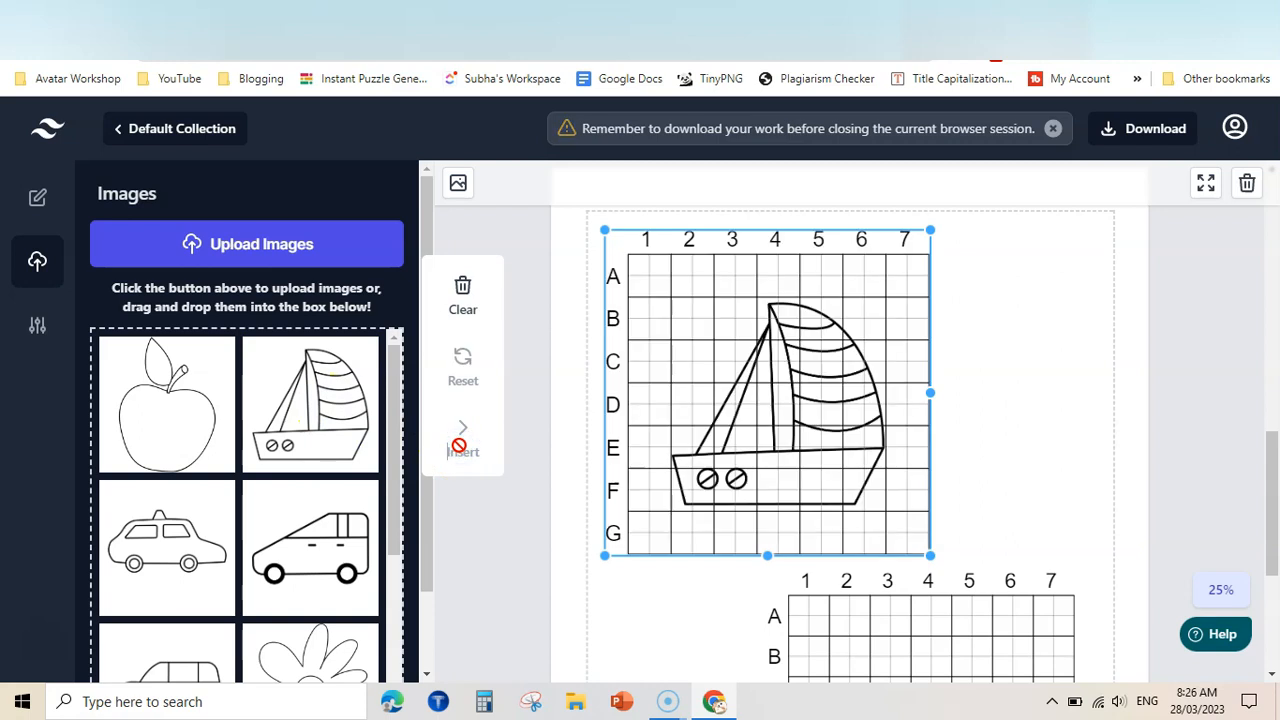
# Clone the sailboat page and replace the sailboat in the new page's upper grid with the taxi drawing.
pyautogui.click(1106, 374)
pyautogui.moveTo(1262, 443); pyautogui.dragTo(1276, 485)
pyautogui.click(763, 354)
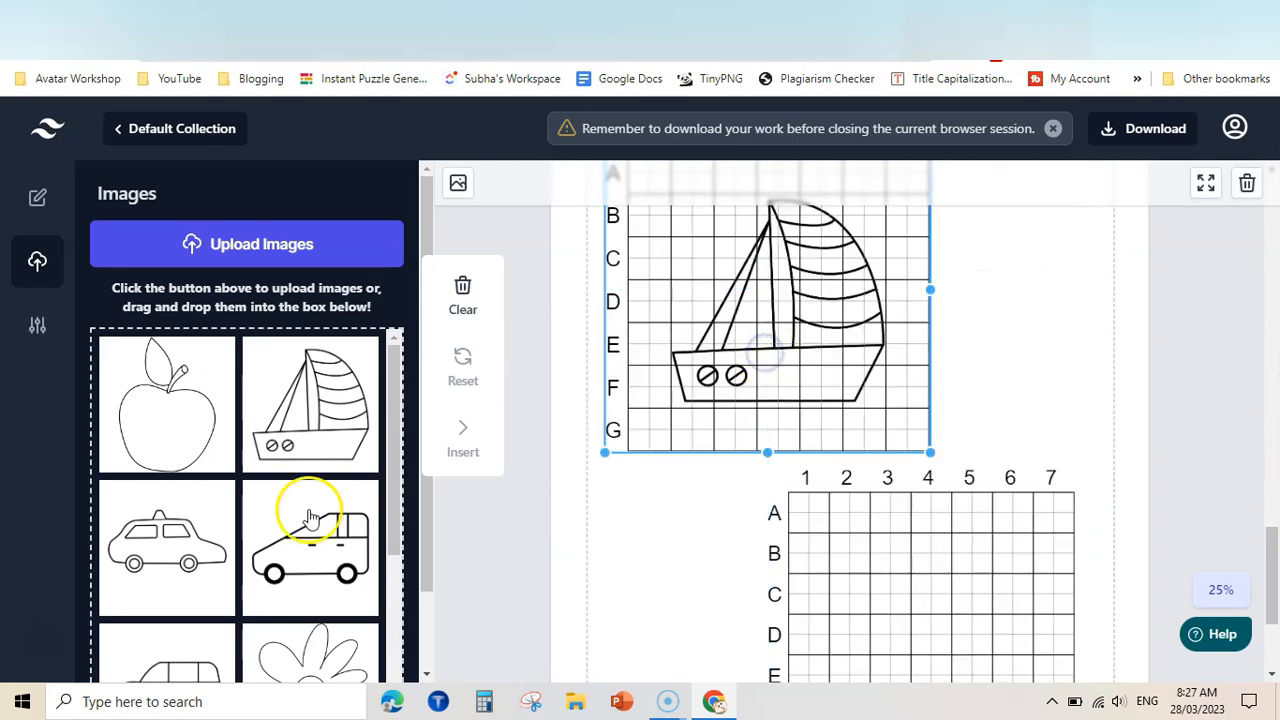
pyautogui.click(172, 553)
pyautogui.click(467, 437)
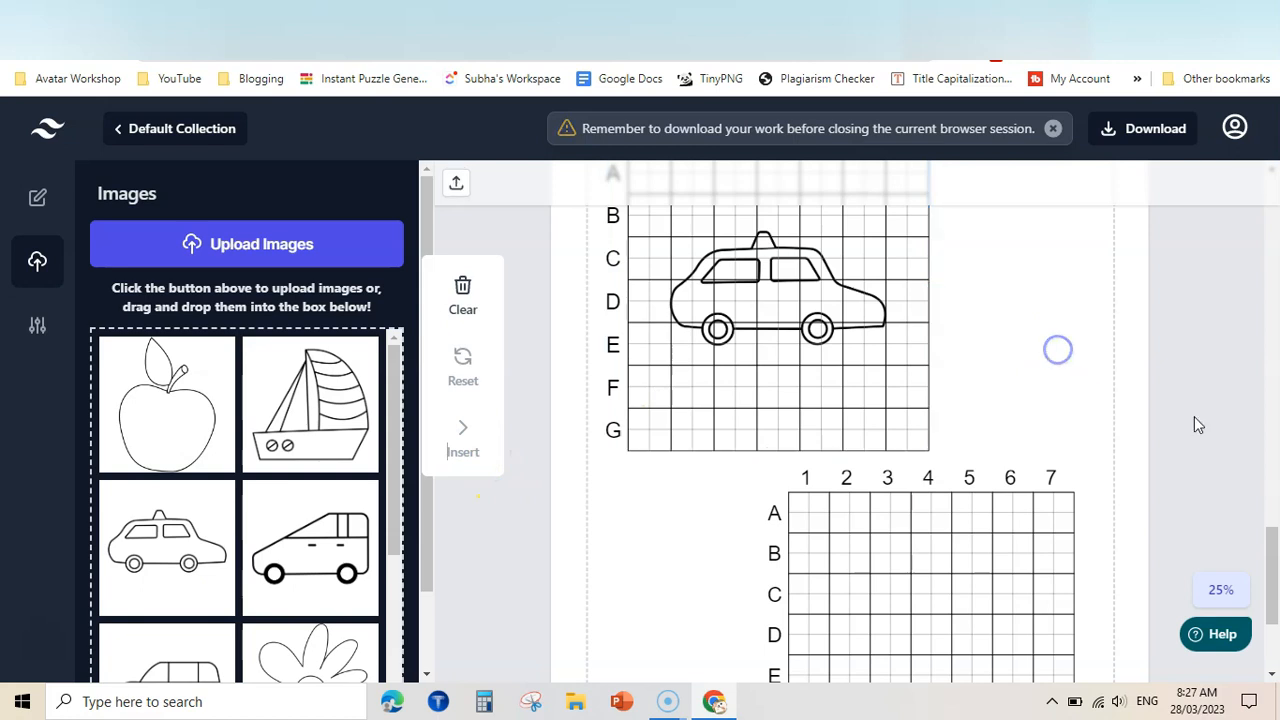
pyautogui.moveTo(1277, 531); pyautogui.dragTo(1275, 176)
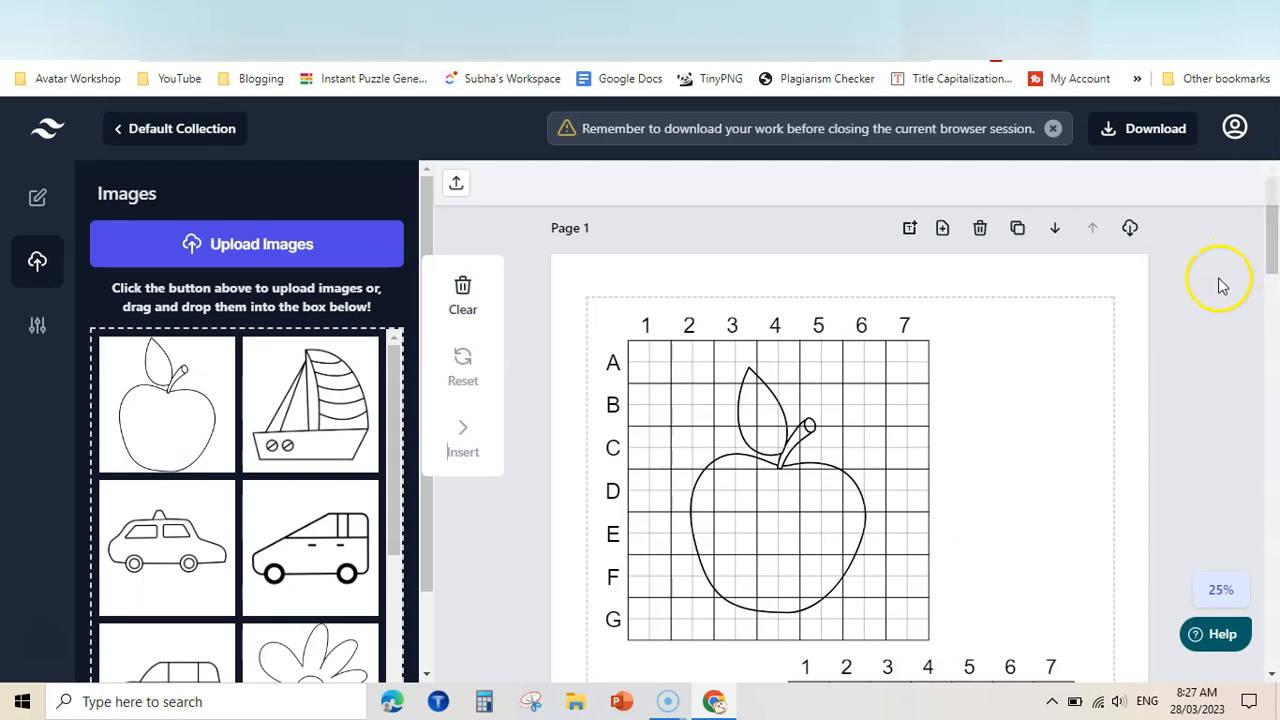
pyautogui.click(766, 400)
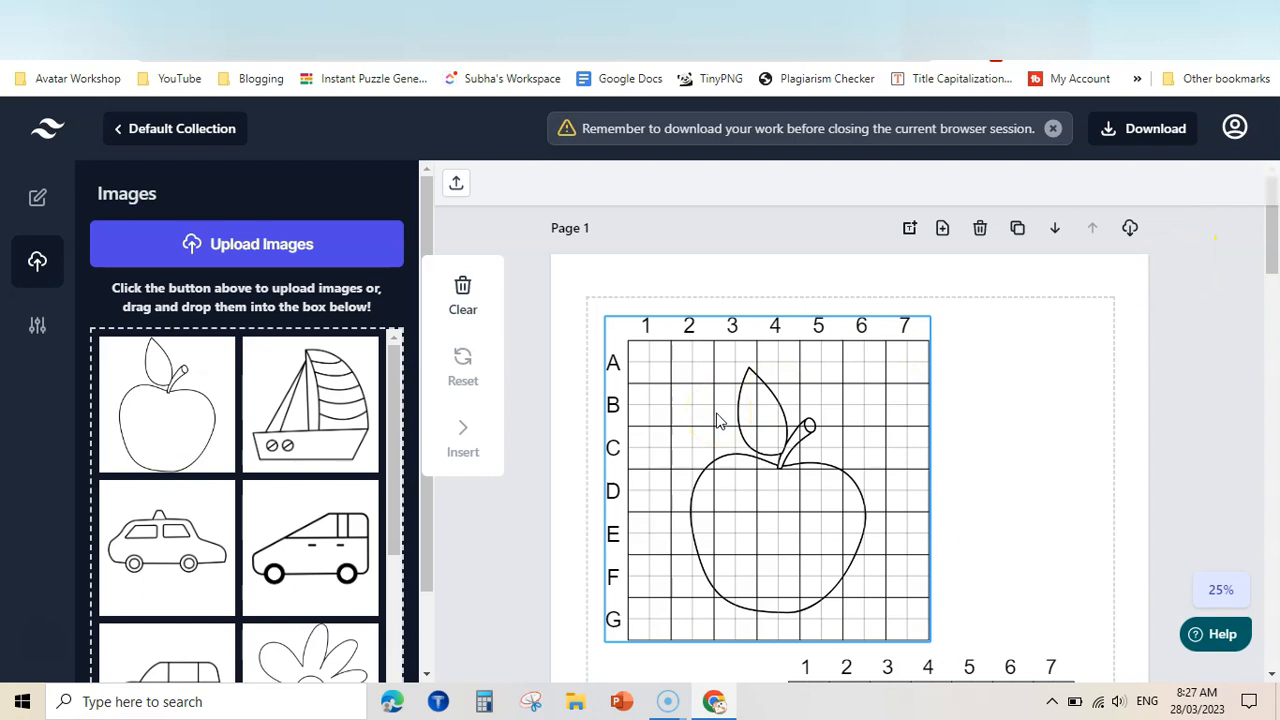
pyautogui.click(1203, 395)
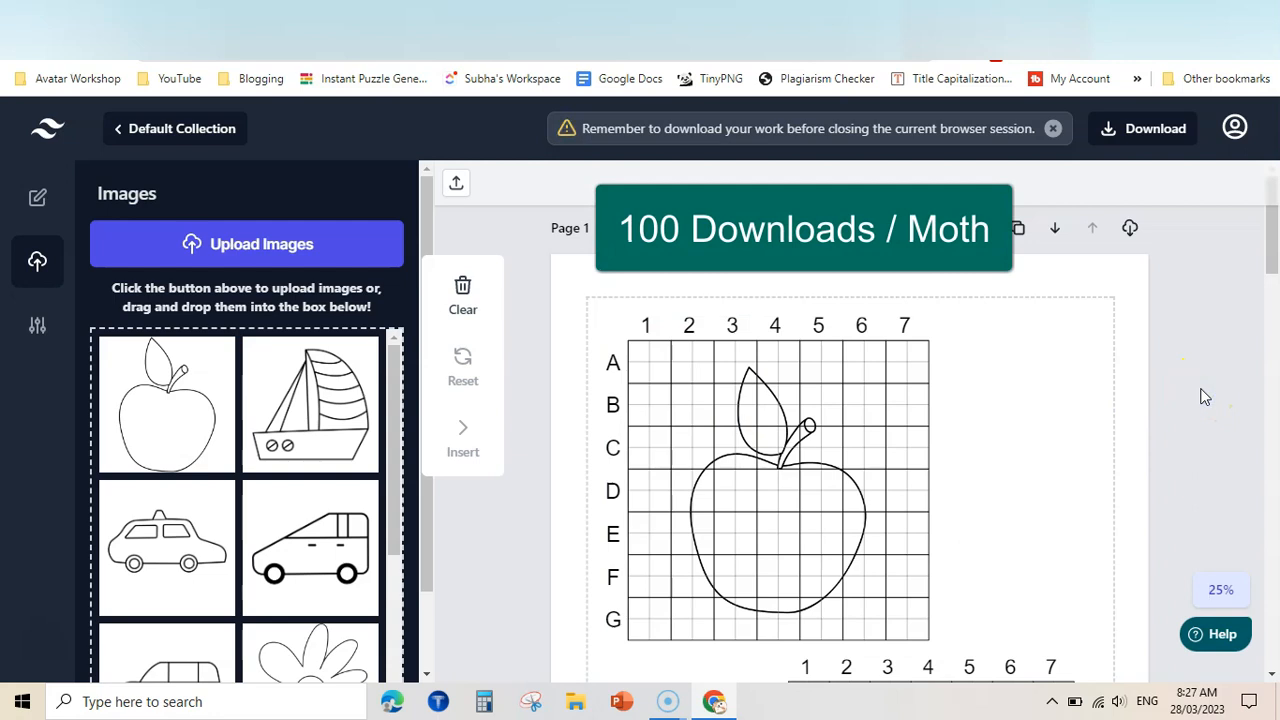
pyautogui.click(757, 331)
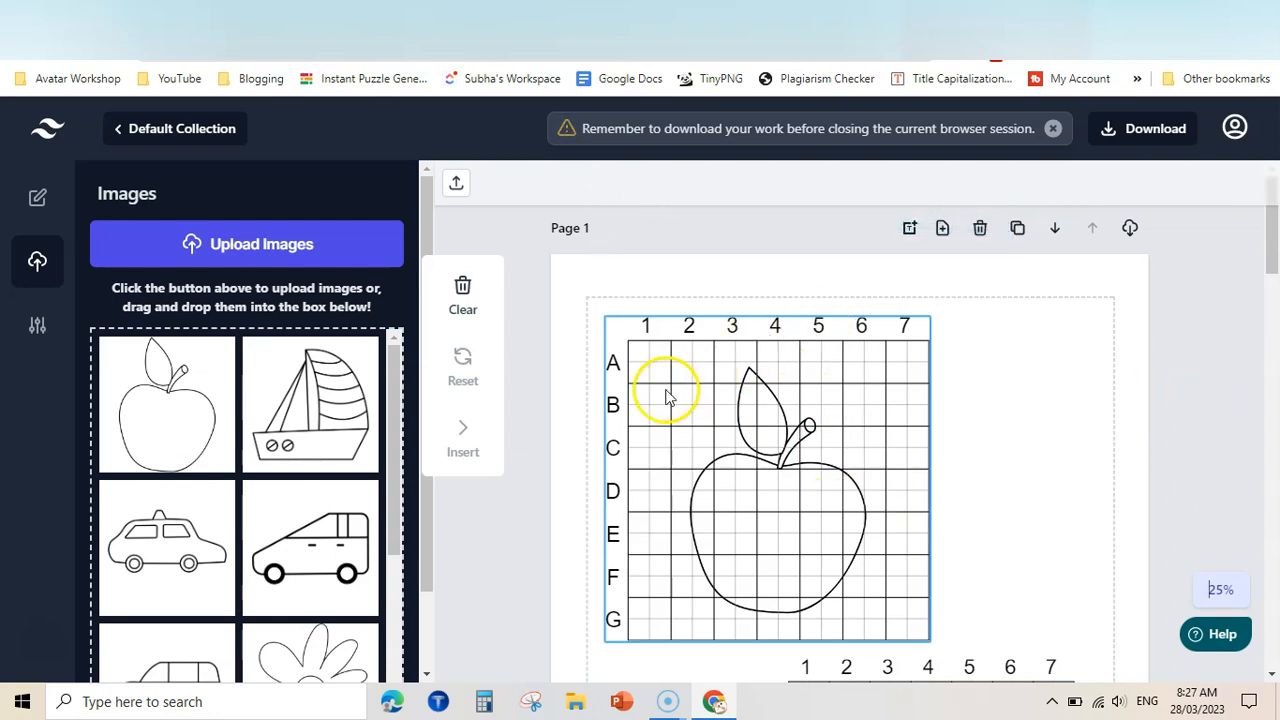
pyautogui.click(1222, 295)
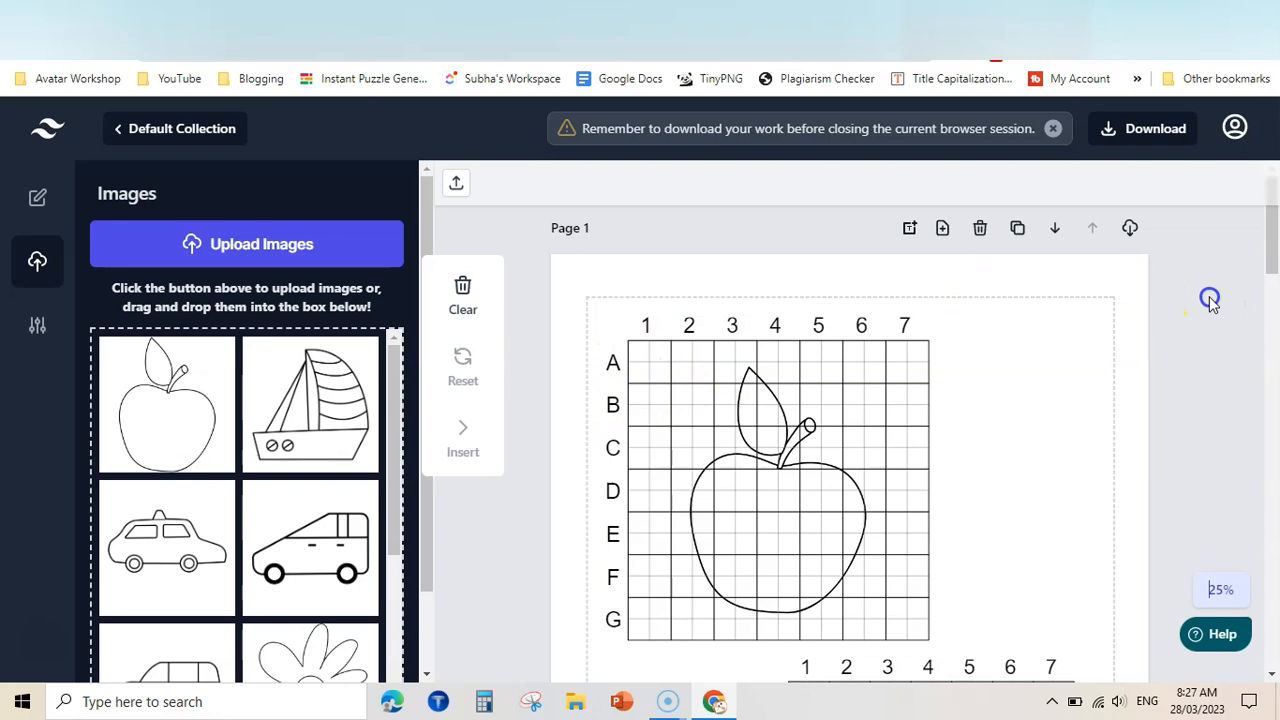
# Download the book as a PDF named "how to draw for kids".
pyautogui.click(1152, 128)
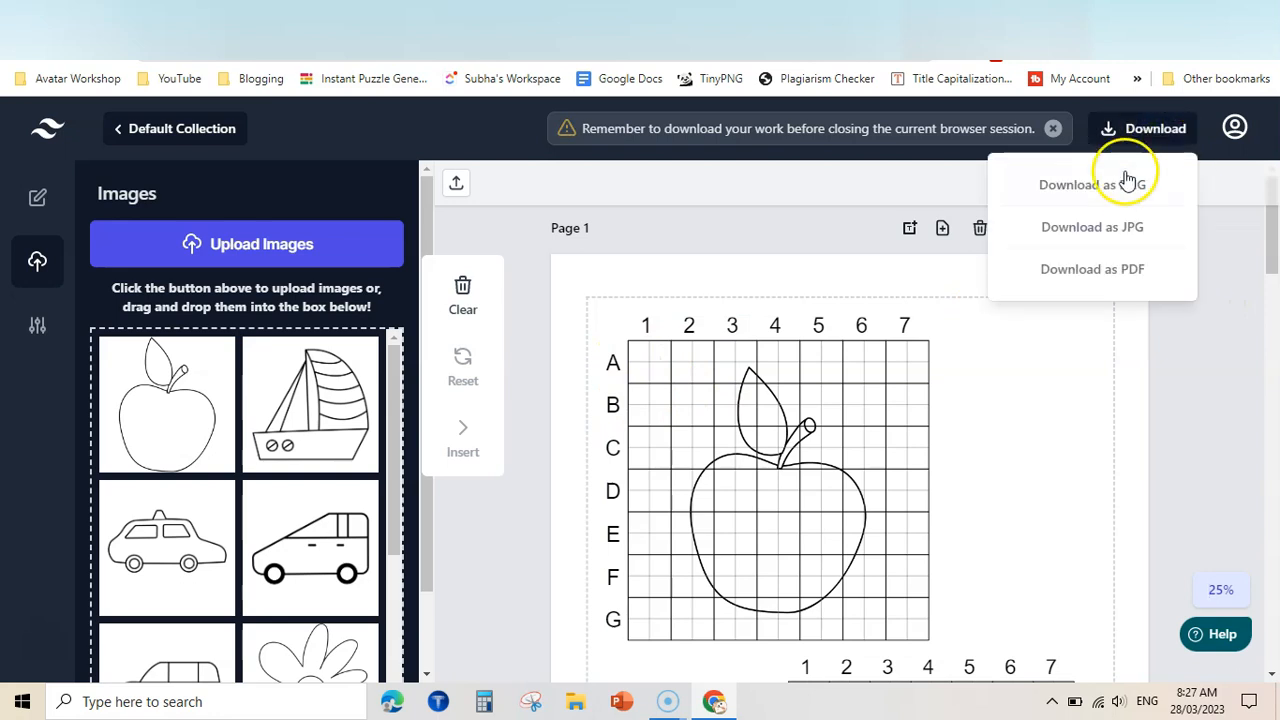
pyautogui.click(1134, 270)
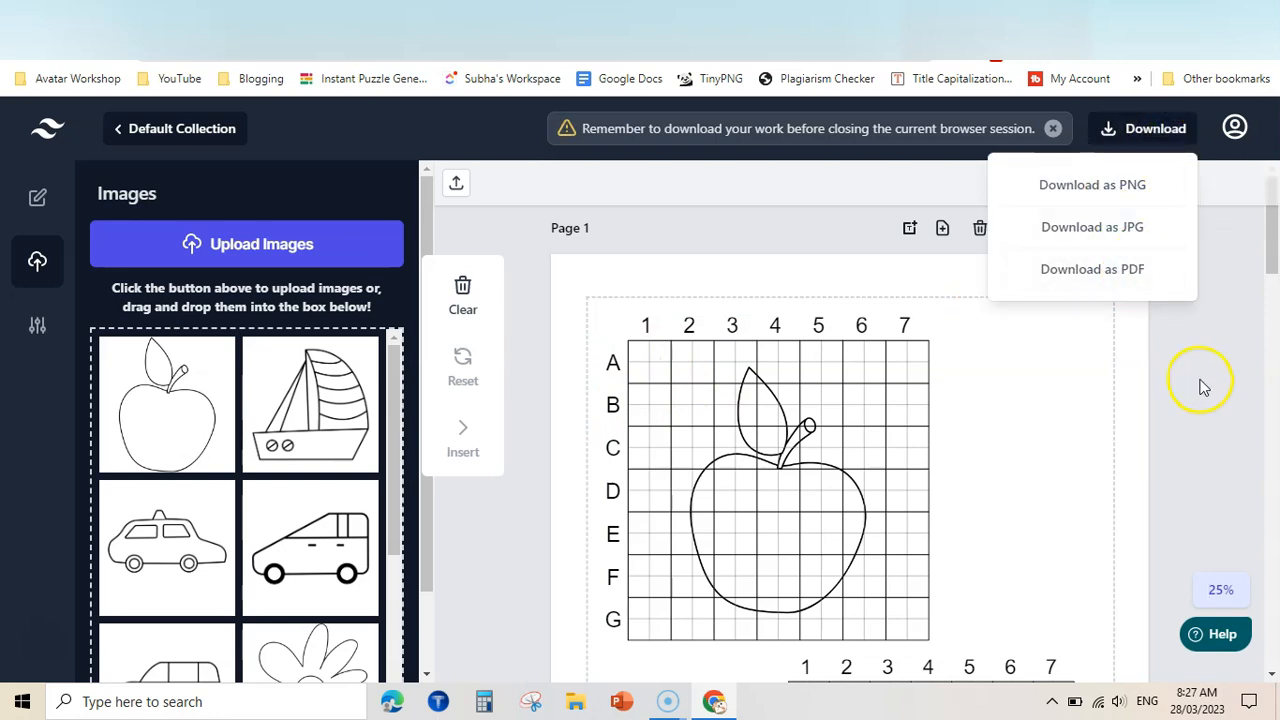
pyautogui.click(1150, 130)
pyautogui.click(1130, 272)
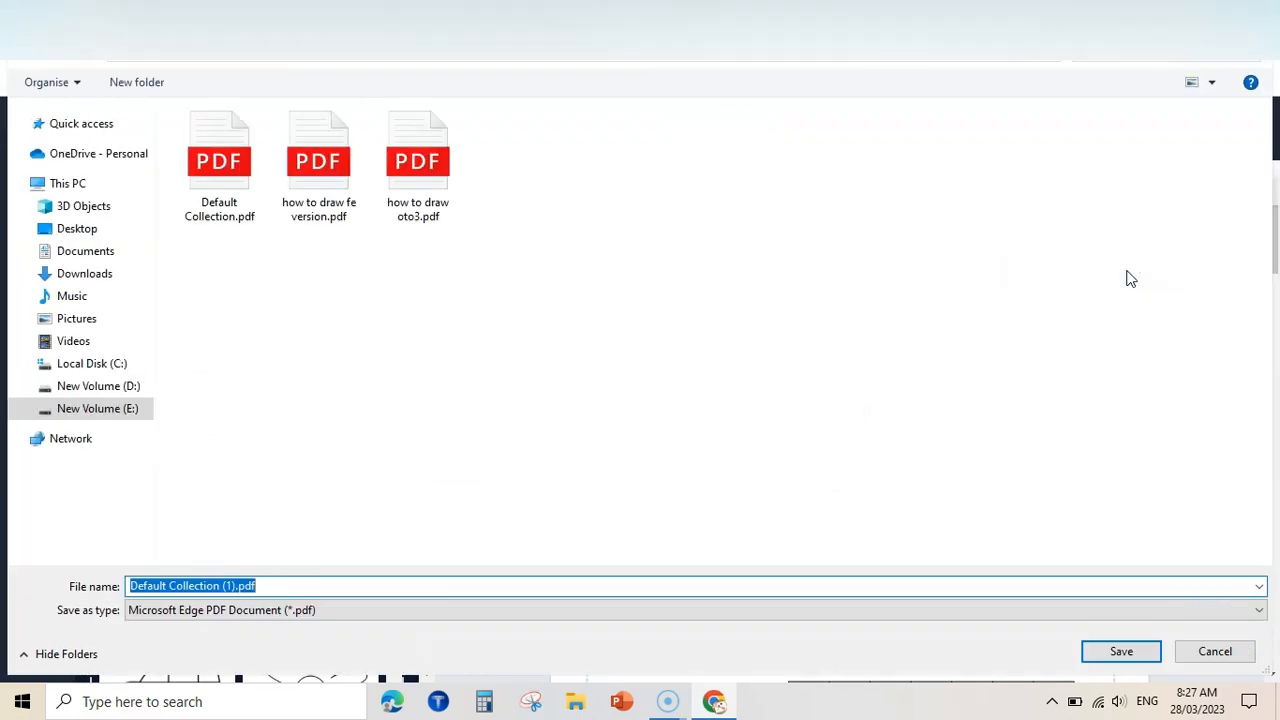
pyautogui.write('how to draw fo')
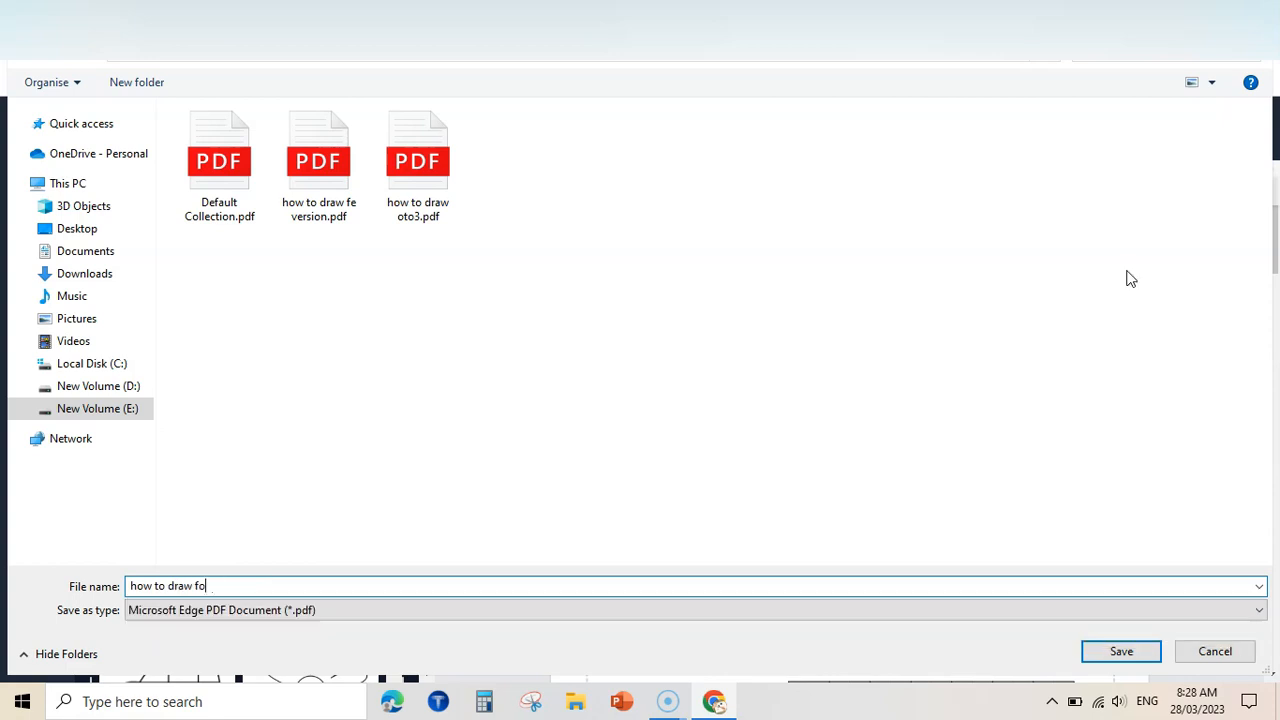
pyautogui.click(1120, 651)
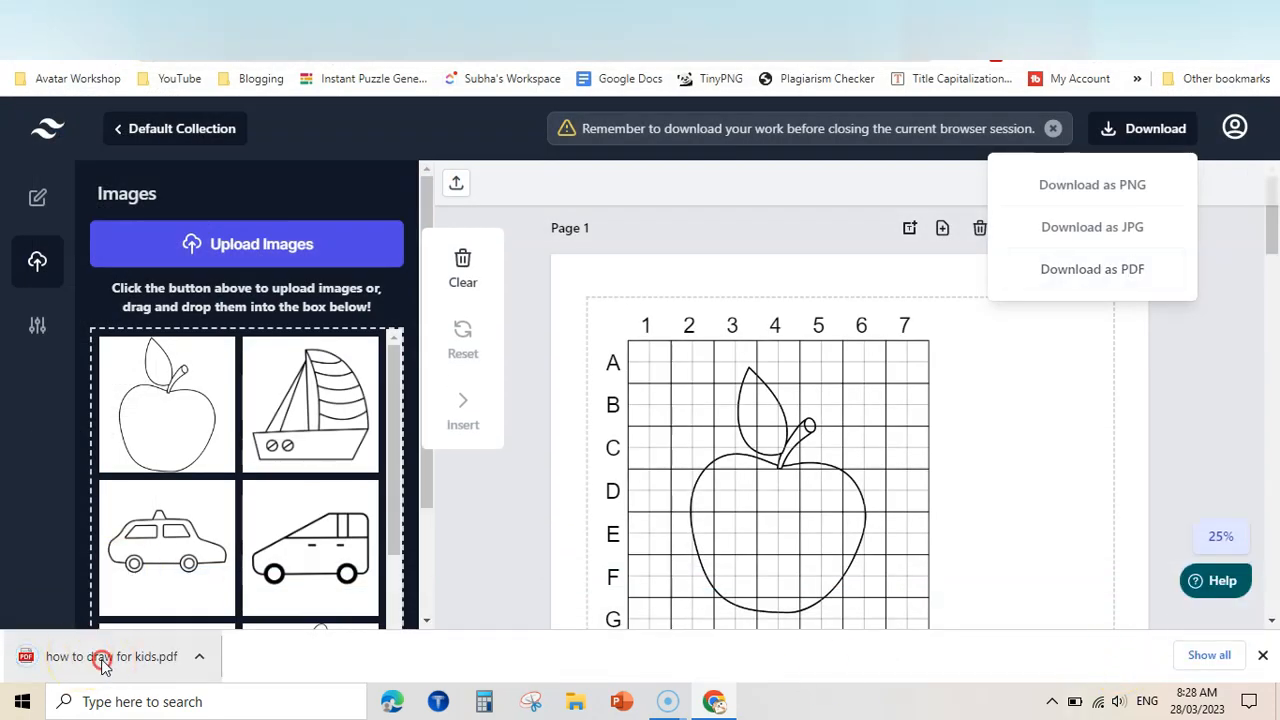
# Open the downloaded "how to draw for kids.pdf", check its pages and return to the book editor.
pyautogui.rightClick(103, 664)
pyautogui.click(166, 540)
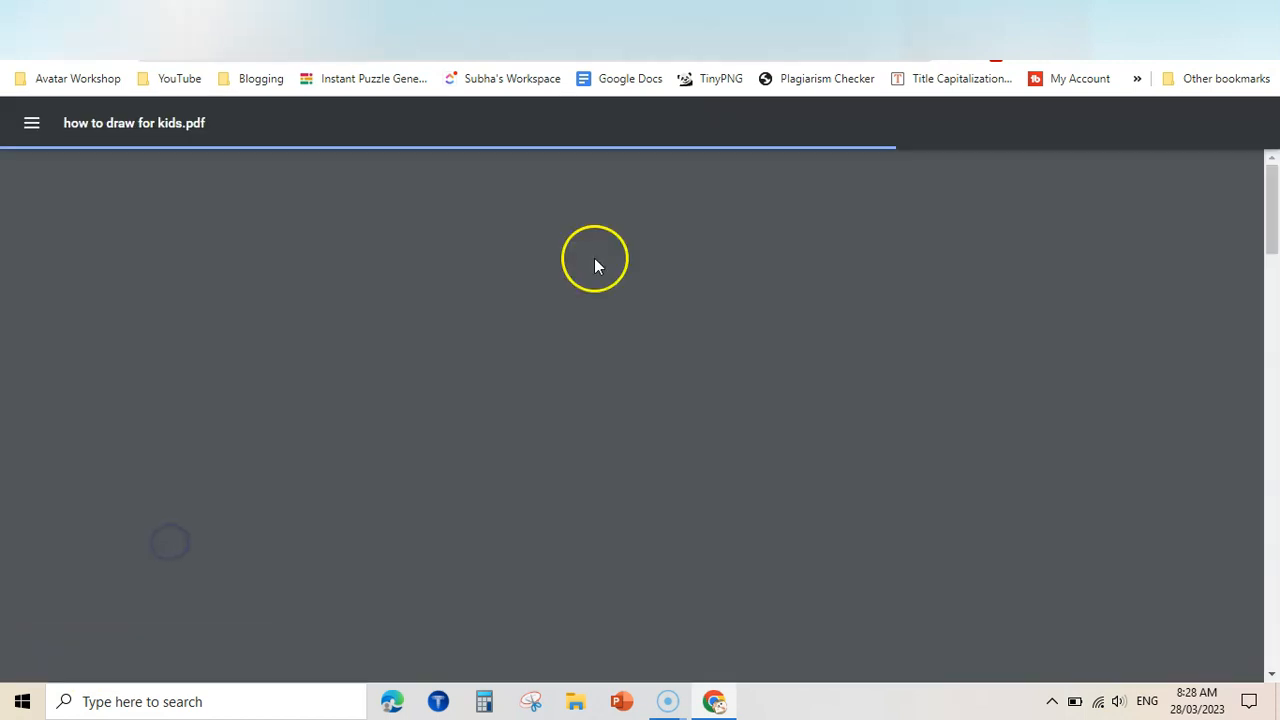
pyautogui.moveTo(1268, 214); pyautogui.dragTo(1275, 25)
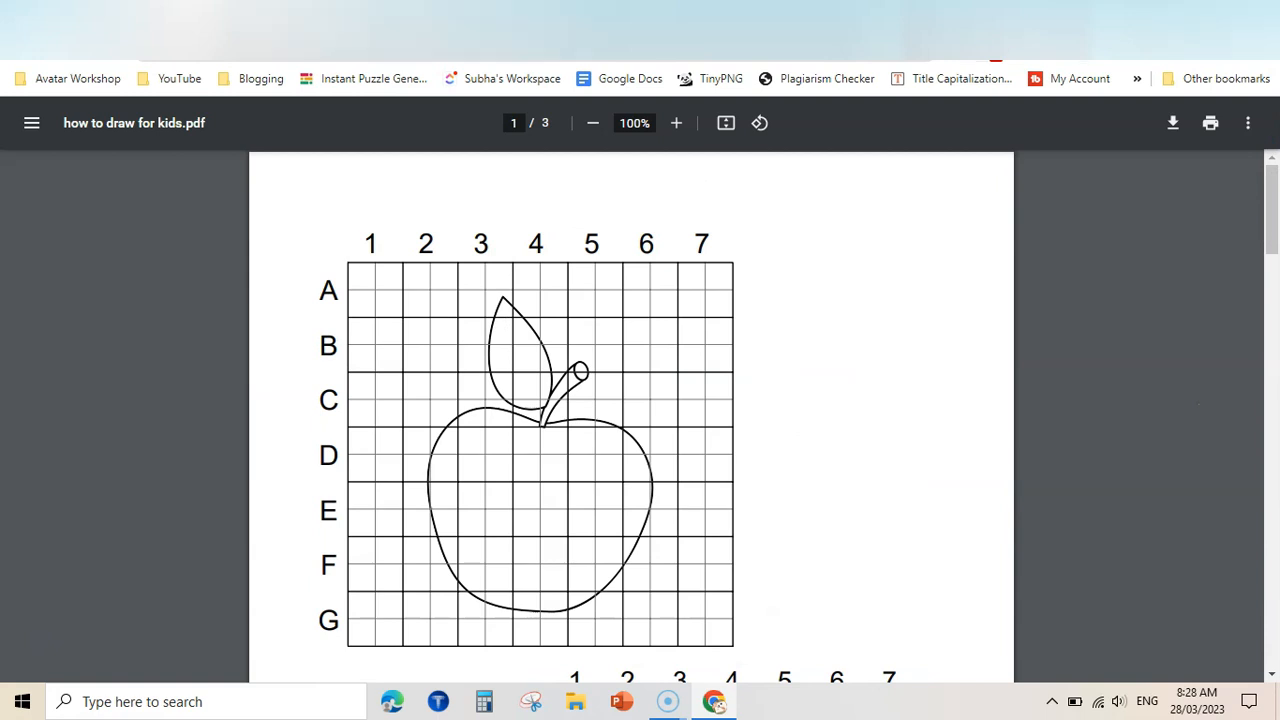
pyautogui.click(285, 20)
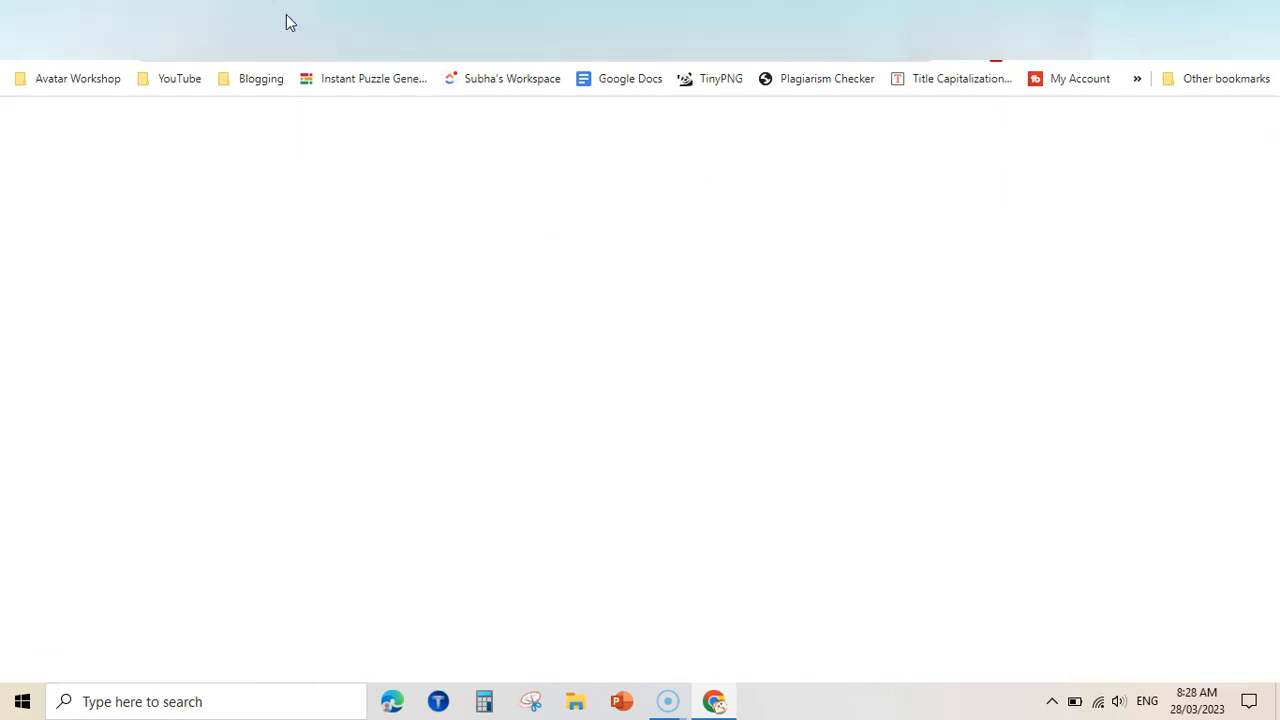
pyautogui.click(1200, 388)
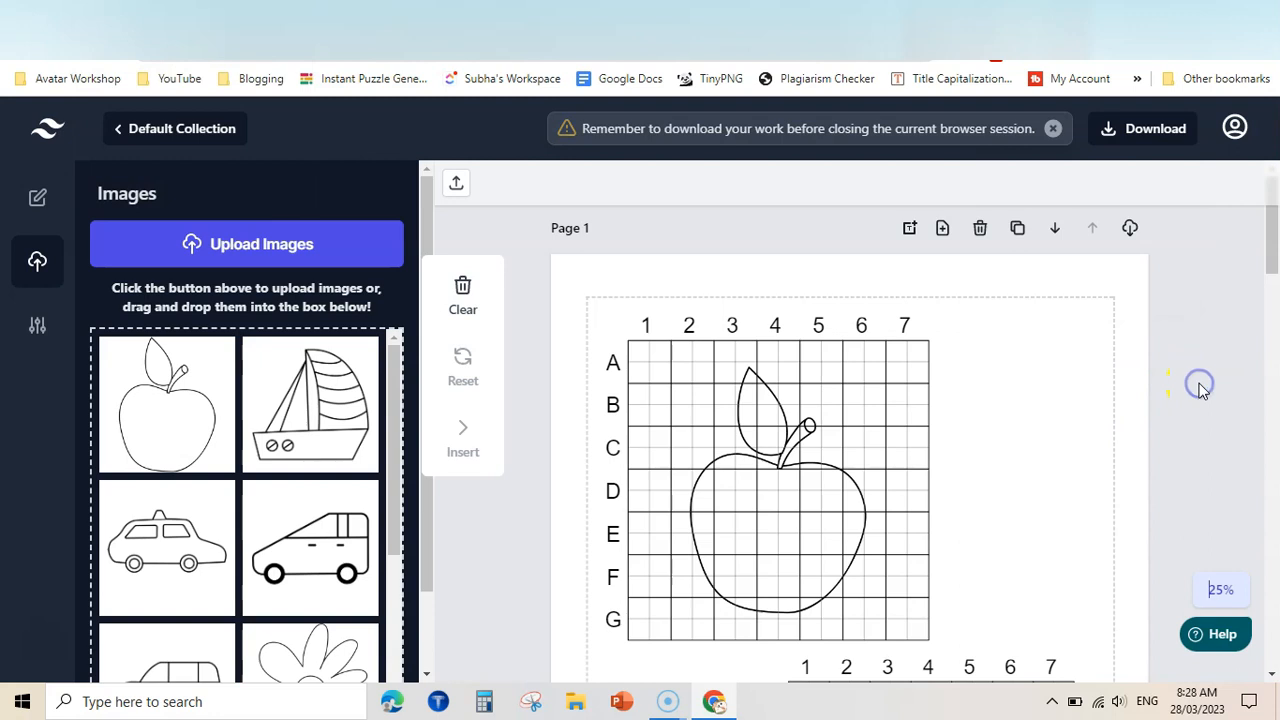
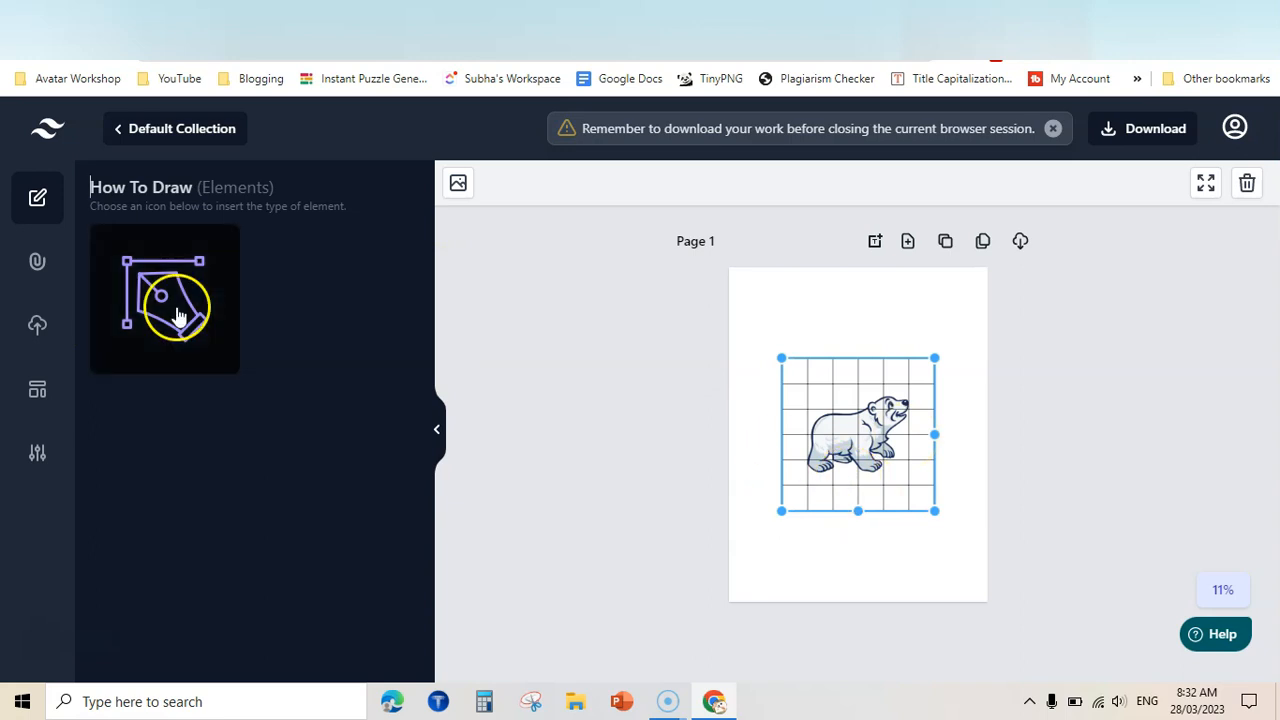
# Upload the flower drawing FOX-STAMPS-12.png and insert it into the grid in place of the bear.
pyautogui.click(37, 324)
pyautogui.click(320, 248)
pyautogui.doubleClick(714, 185)
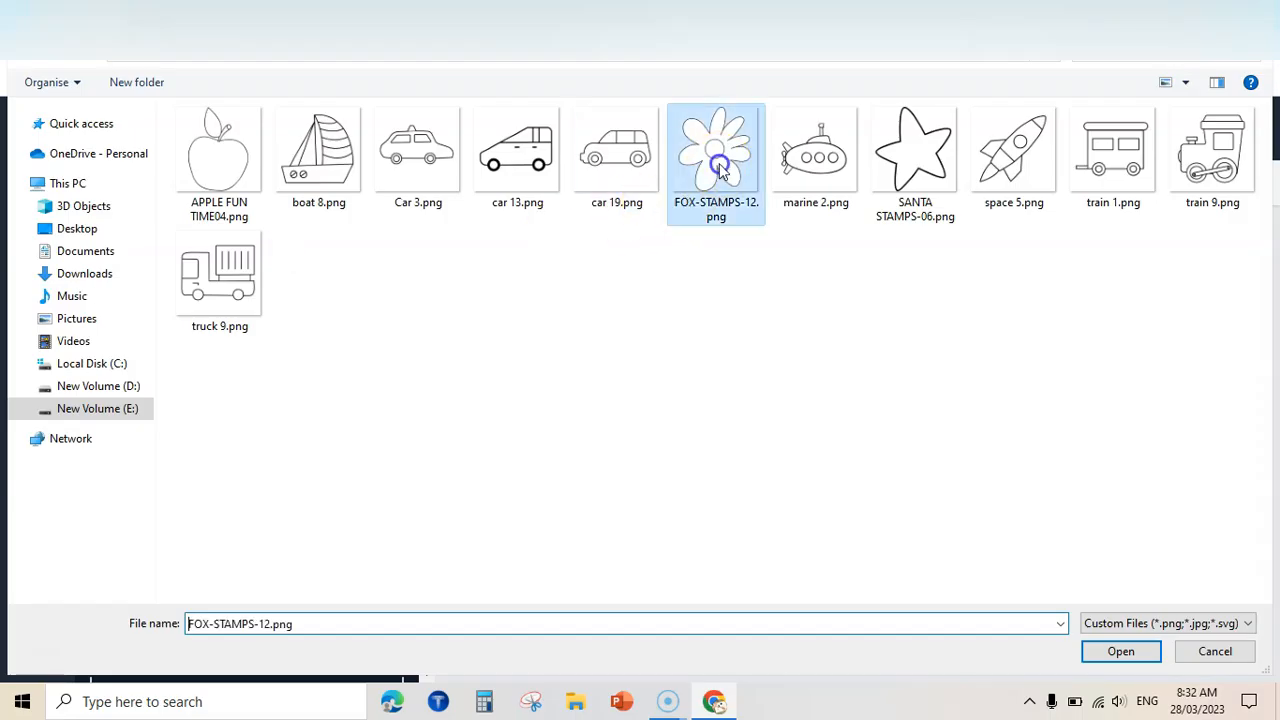
pyautogui.click(459, 437)
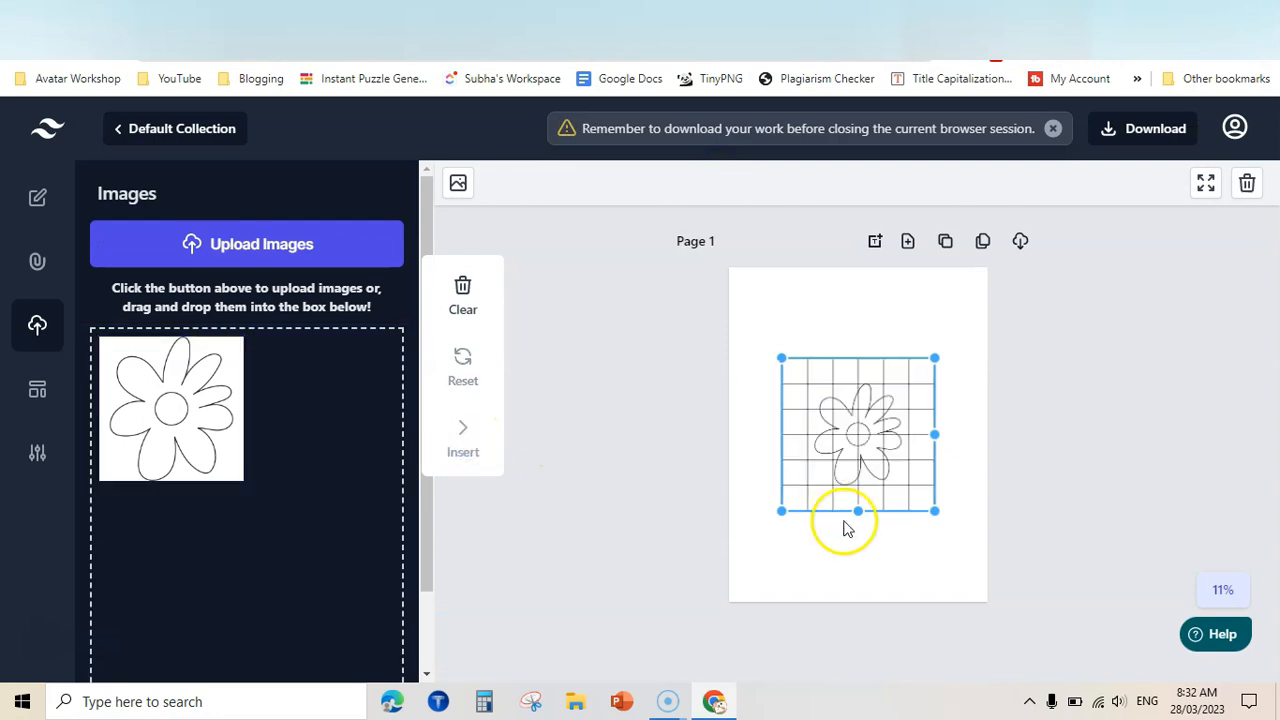
# Enlarge the flower grid slightly on the page and open its Image In Grid settings.
pyautogui.moveTo(941, 514); pyautogui.dragTo(957, 529)
pyautogui.moveTo(891, 470); pyautogui.dragTo(884, 458)
pyautogui.click(1223, 590)
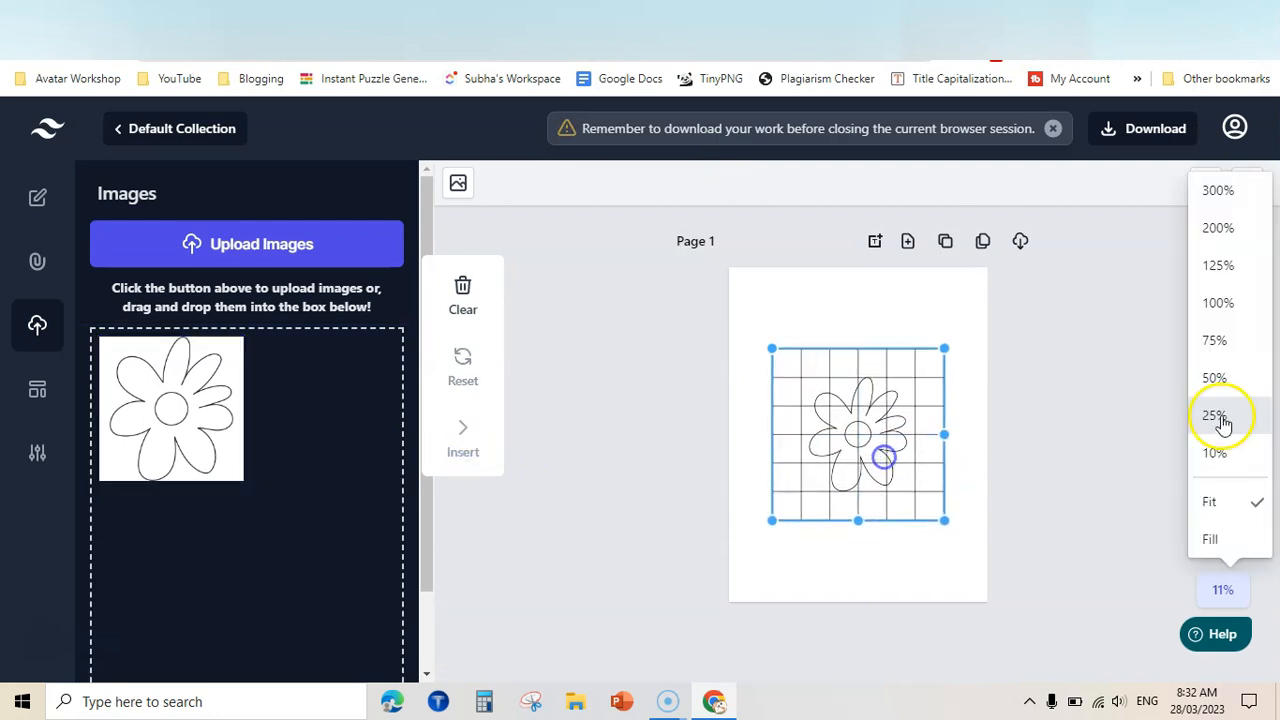
pyautogui.click(1214, 416)
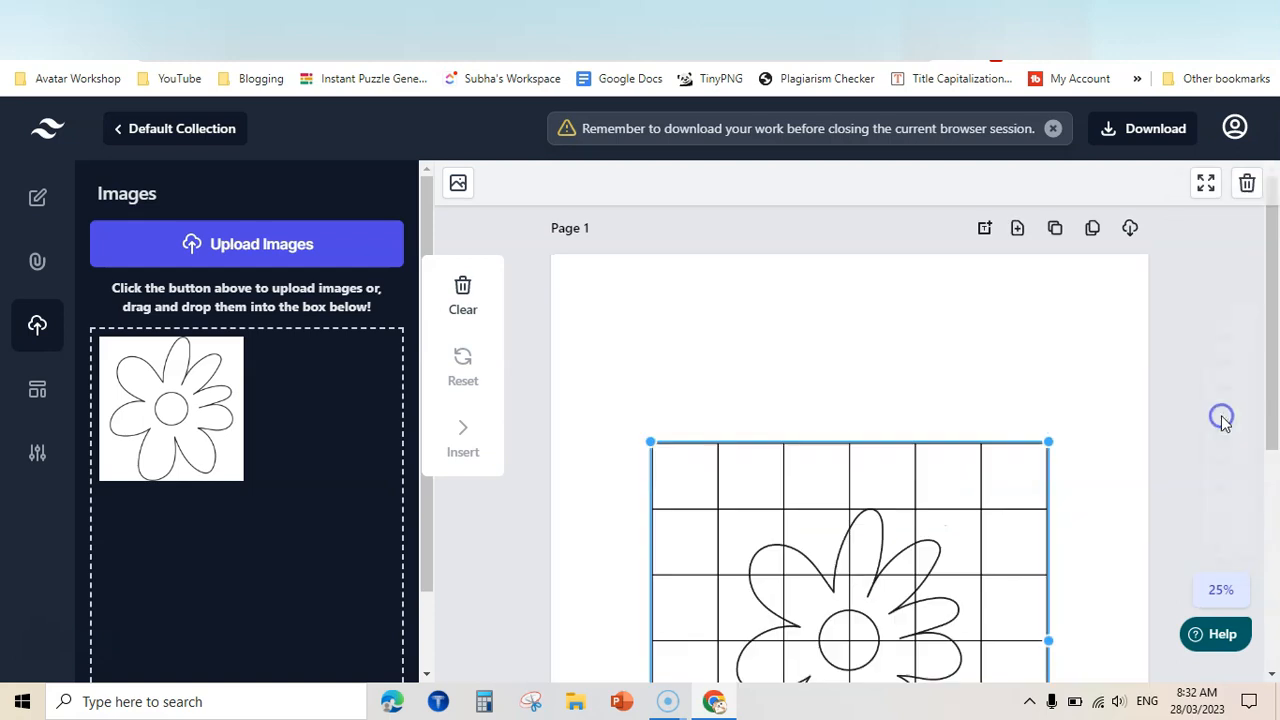
pyautogui.rightClick(849, 562)
pyautogui.moveTo(1274, 380); pyautogui.dragTo(1274, 495)
pyautogui.click(851, 630)
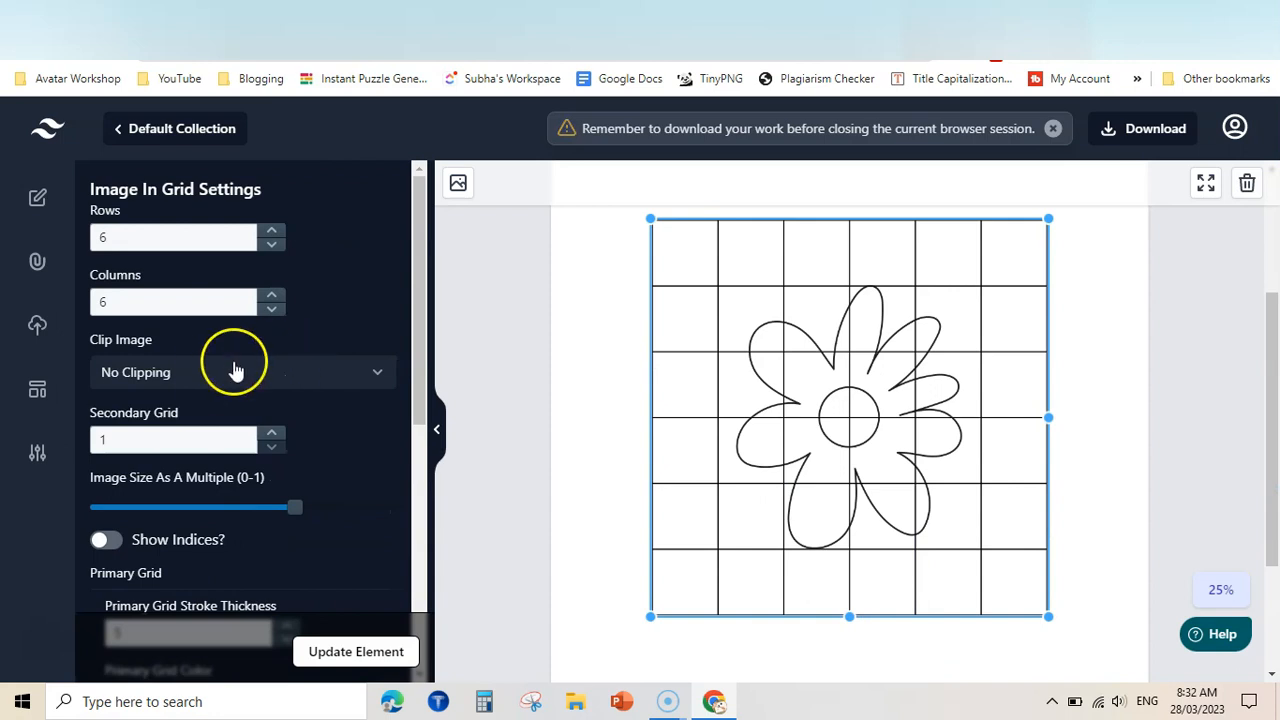
# Clip the flower image with the Show Left option and update the element.
pyautogui.click(209, 374)
pyautogui.click(152, 452)
pyautogui.click(363, 651)
# Enlarge the flower image within the grid and set the secondary grid to 2.
pyautogui.moveTo(300, 509); pyautogui.dragTo(329, 507)
pyautogui.click(363, 651)
pyautogui.click(271, 433)
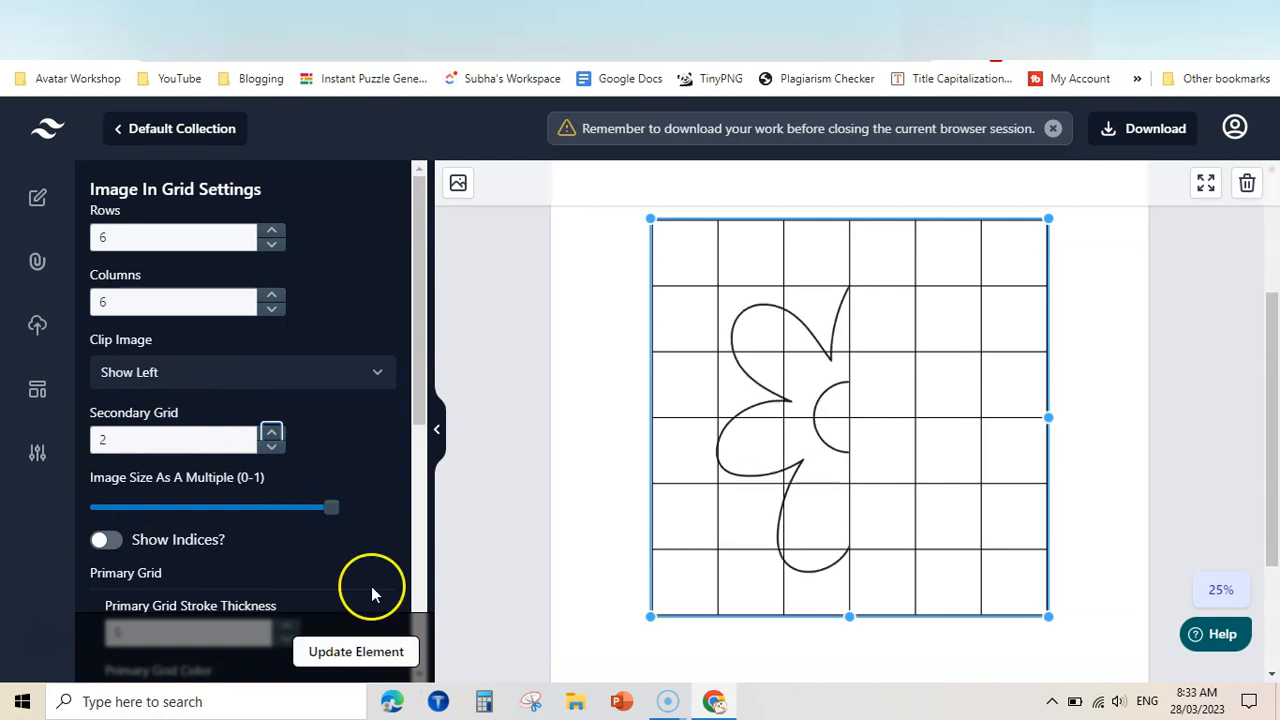
pyautogui.click(352, 651)
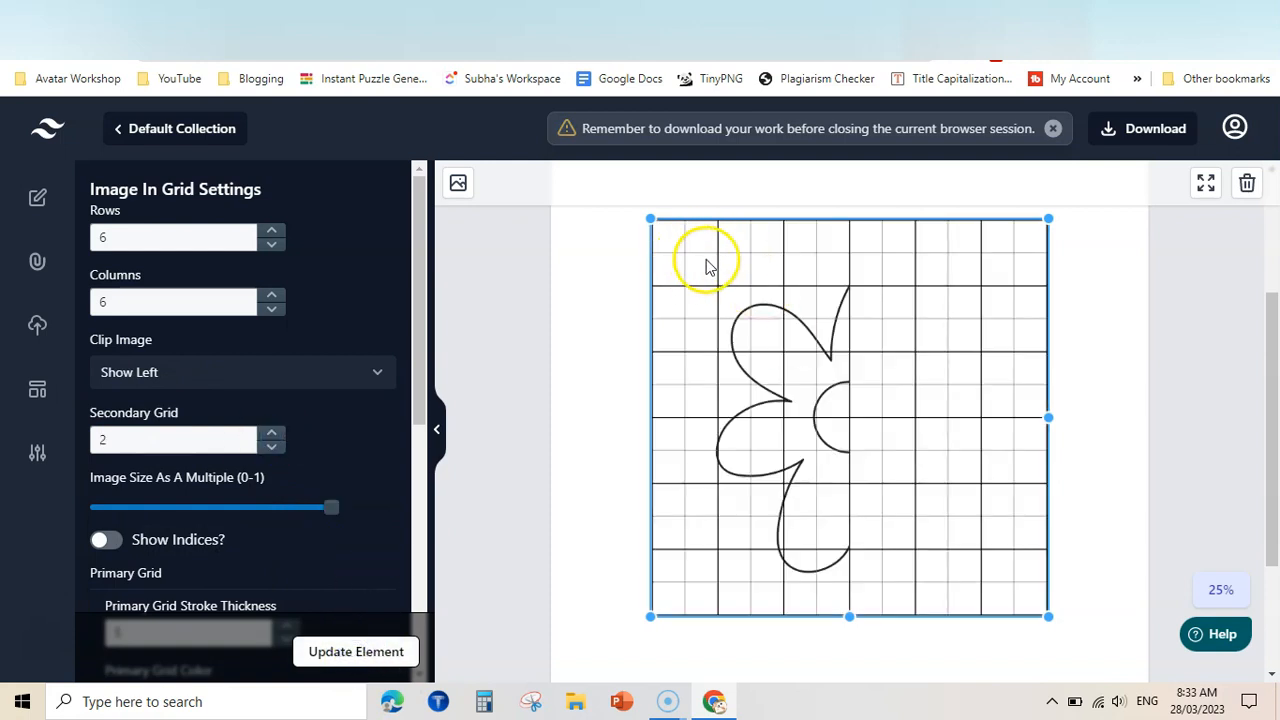
# Set the flower image to No Clipping and show the row and column indices around the grid.
pyautogui.click(240, 376)
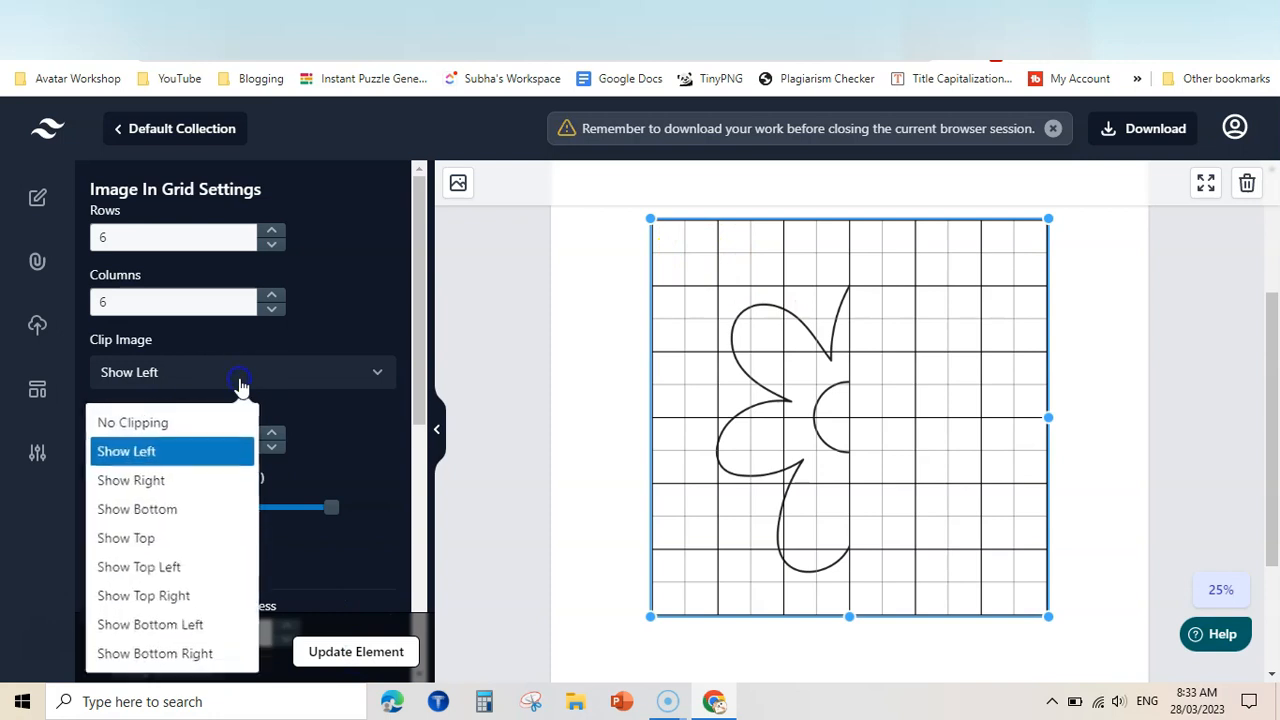
pyautogui.click(194, 424)
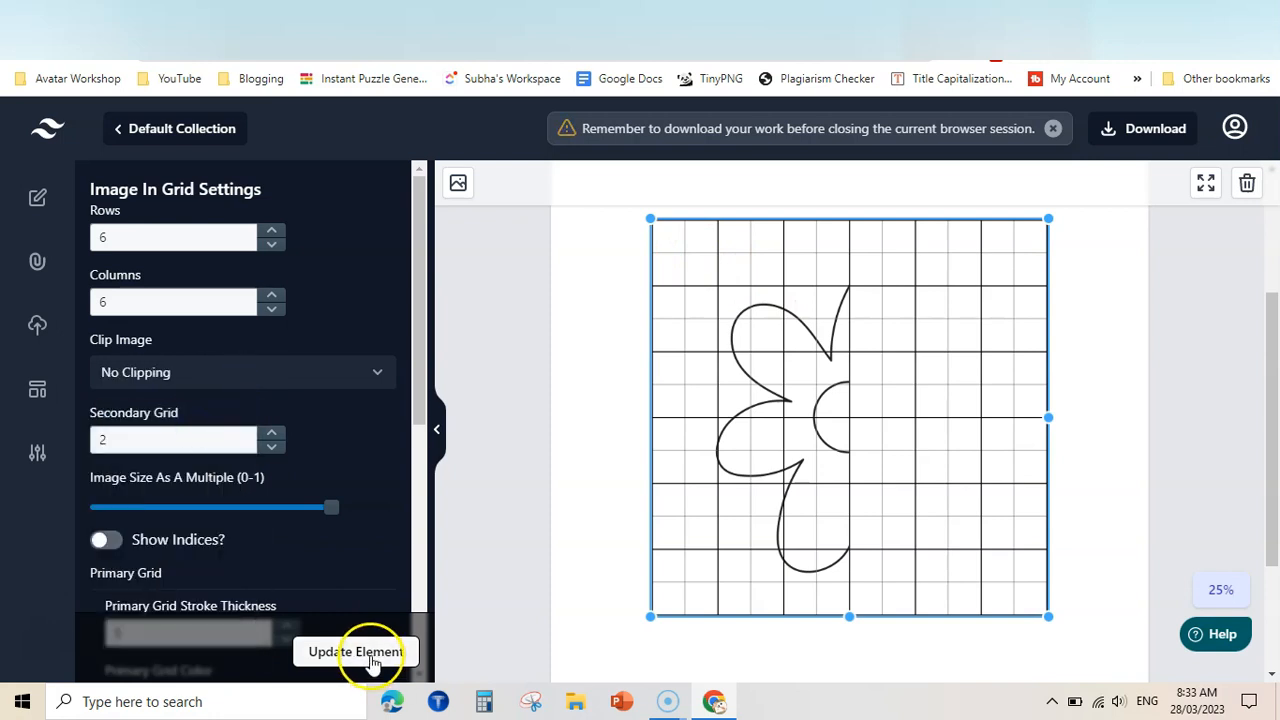
pyautogui.click(362, 651)
pyautogui.click(103, 541)
pyautogui.click(371, 652)
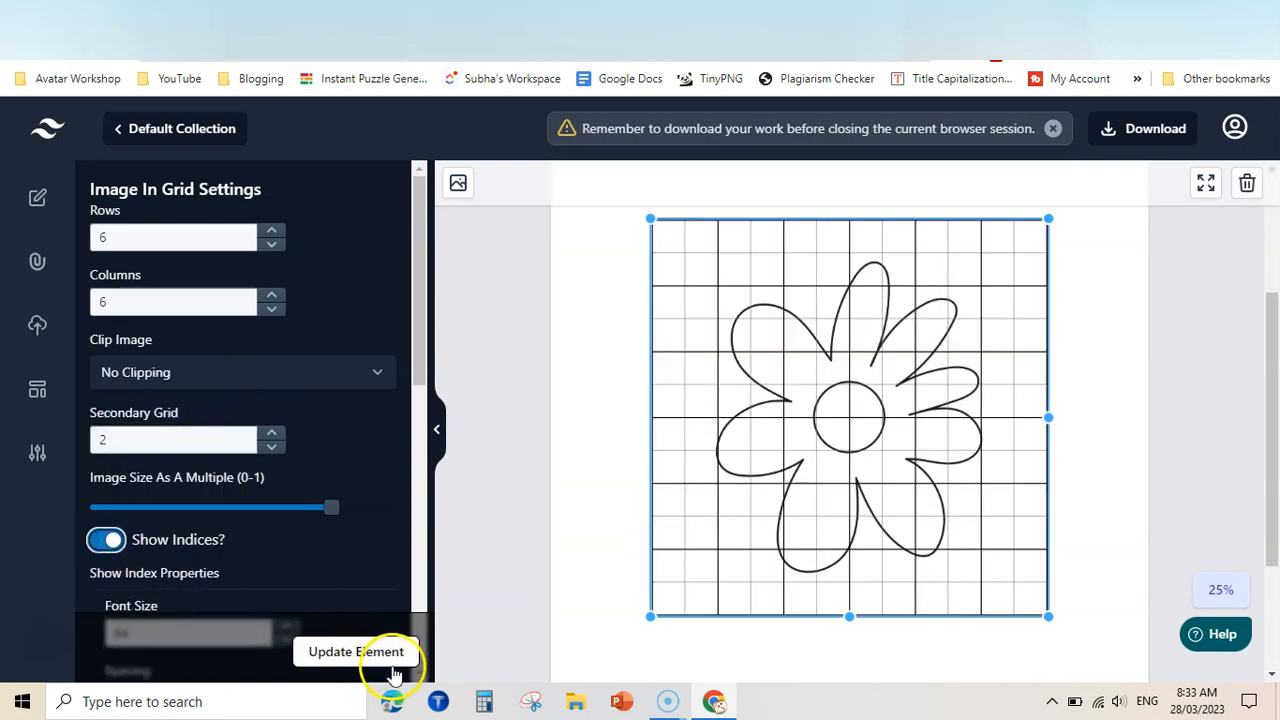
# Set the primary grid color to orange and the secondary grid color to red.
pyautogui.scroll(-5, 405, 600)
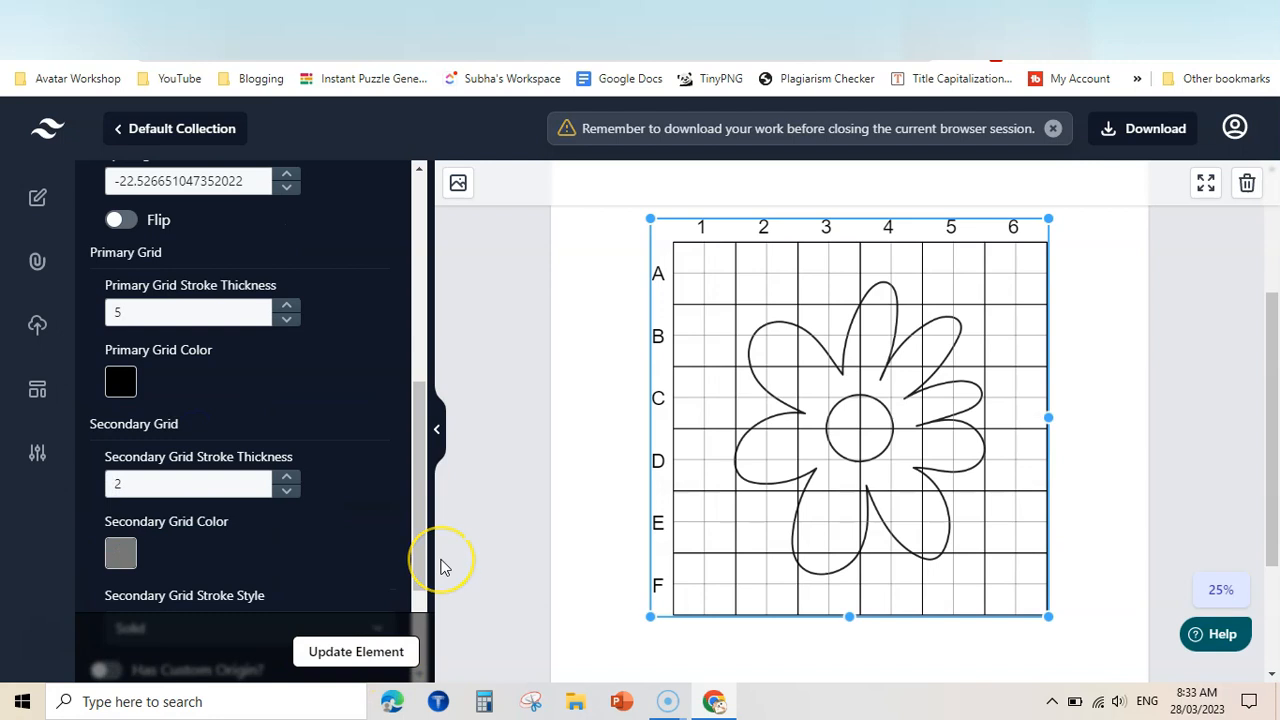
pyautogui.click(122, 384)
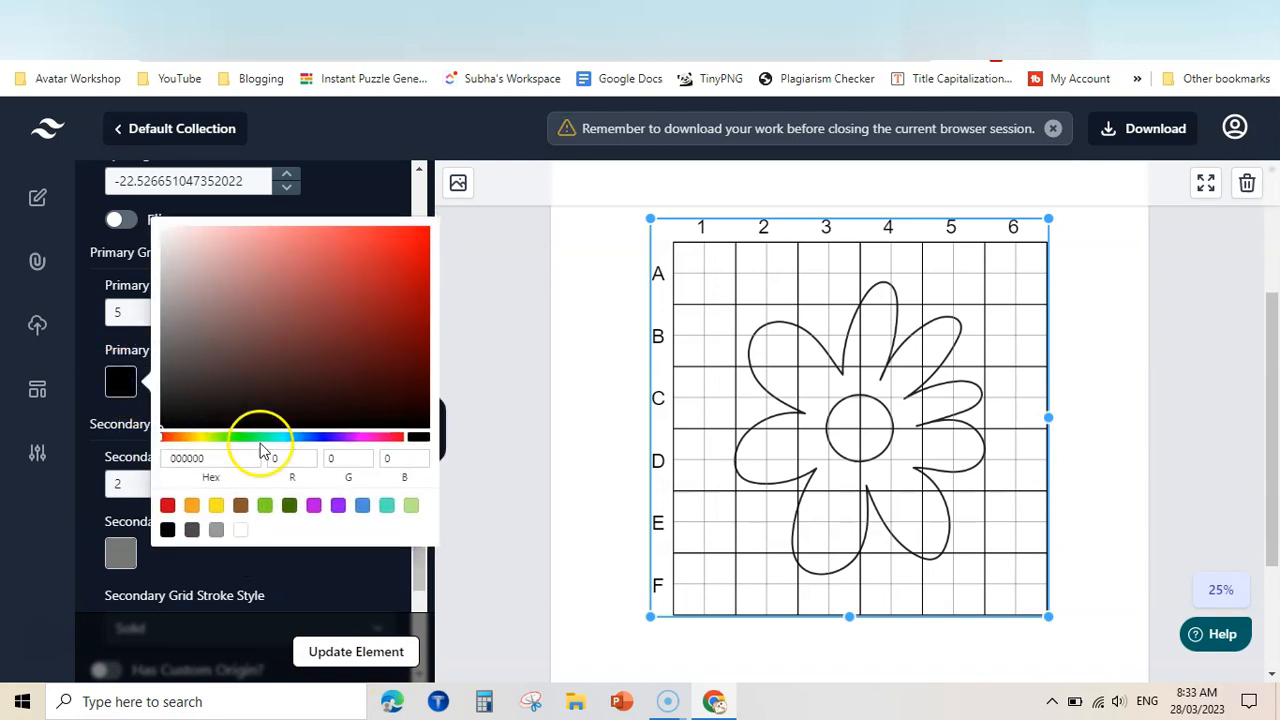
pyautogui.click(191, 505)
pyautogui.click(349, 656)
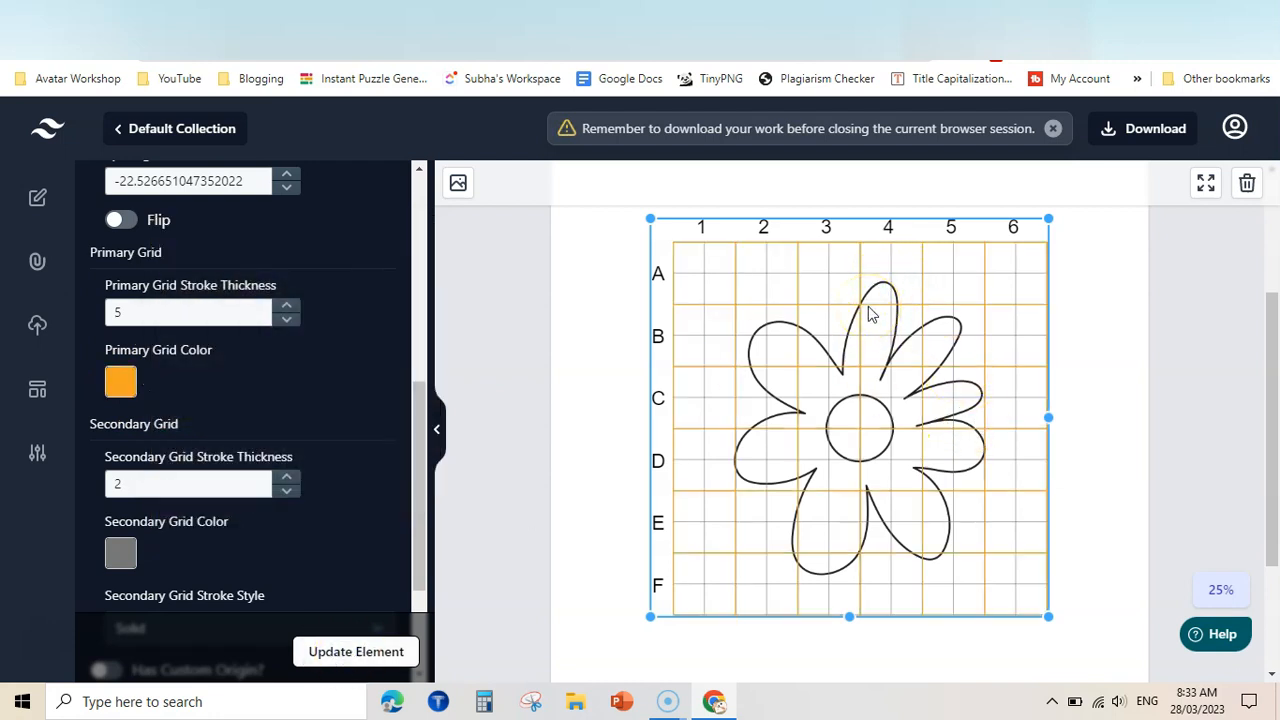
pyautogui.click(120, 555)
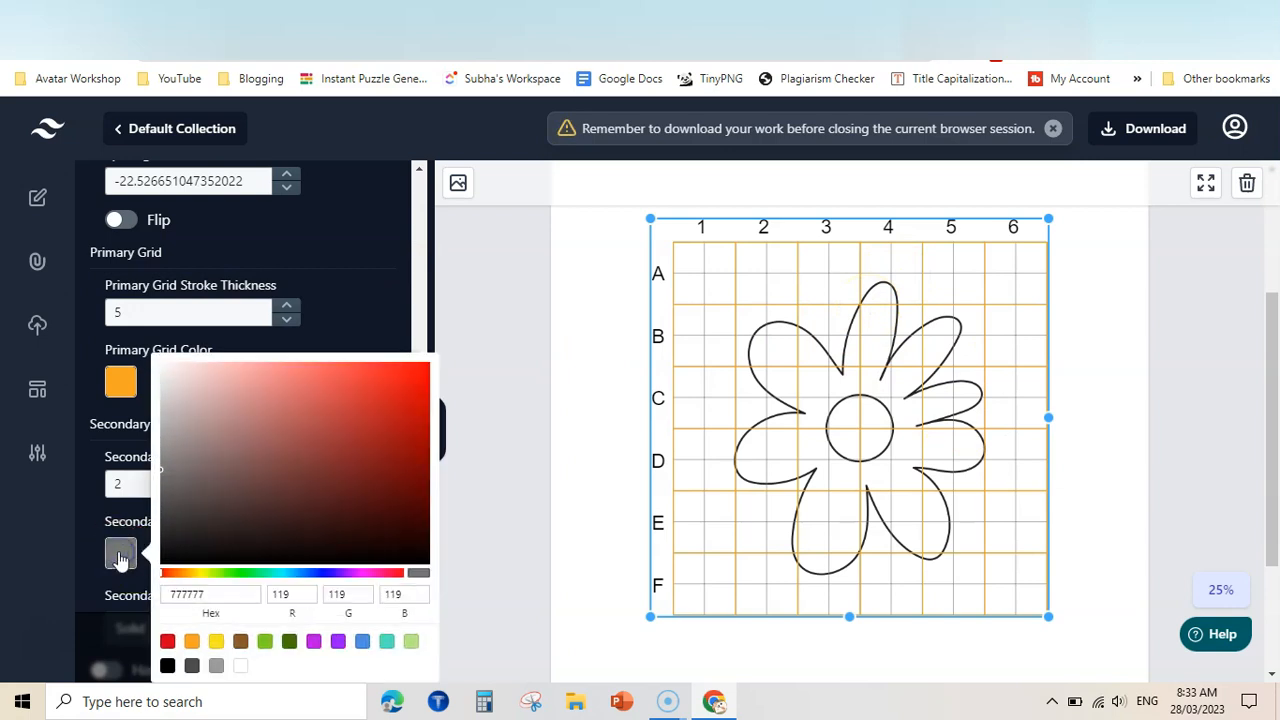
pyautogui.click(333, 652)
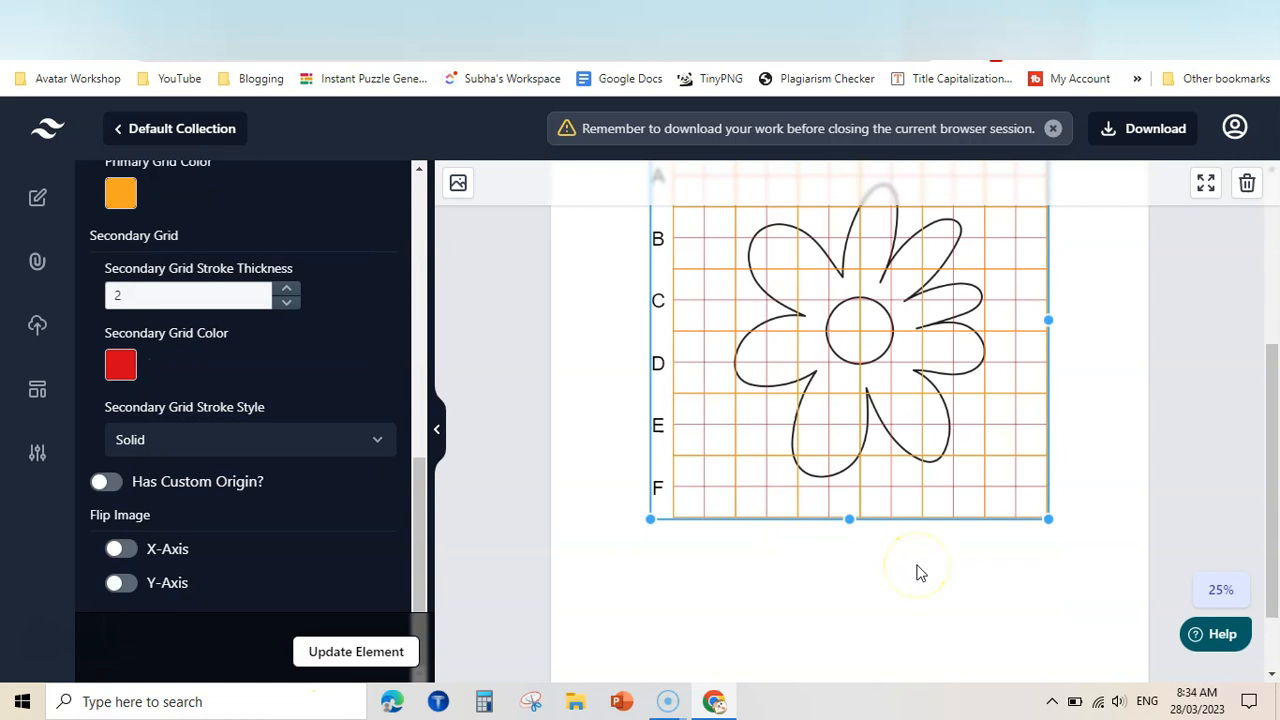
# Flip the grid indices so that letters label the columns and numbers label the rows.
pyautogui.scroll(5, 360, 400)
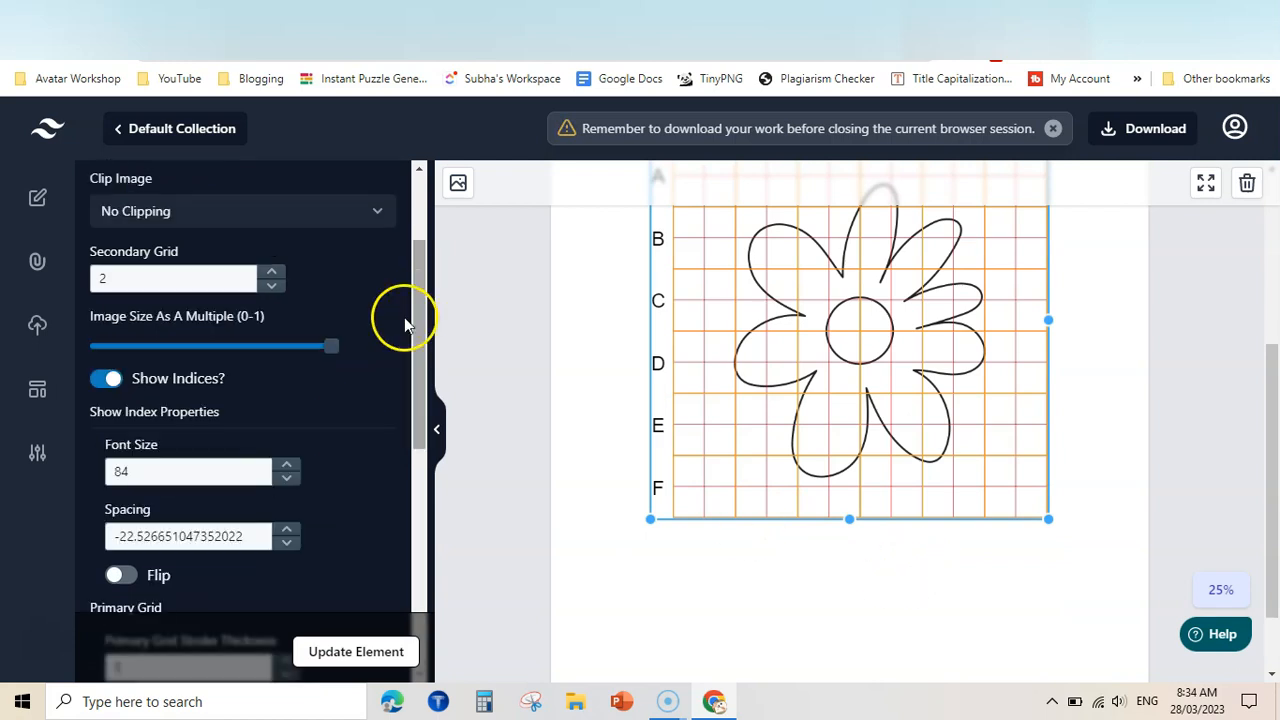
pyautogui.click(124, 574)
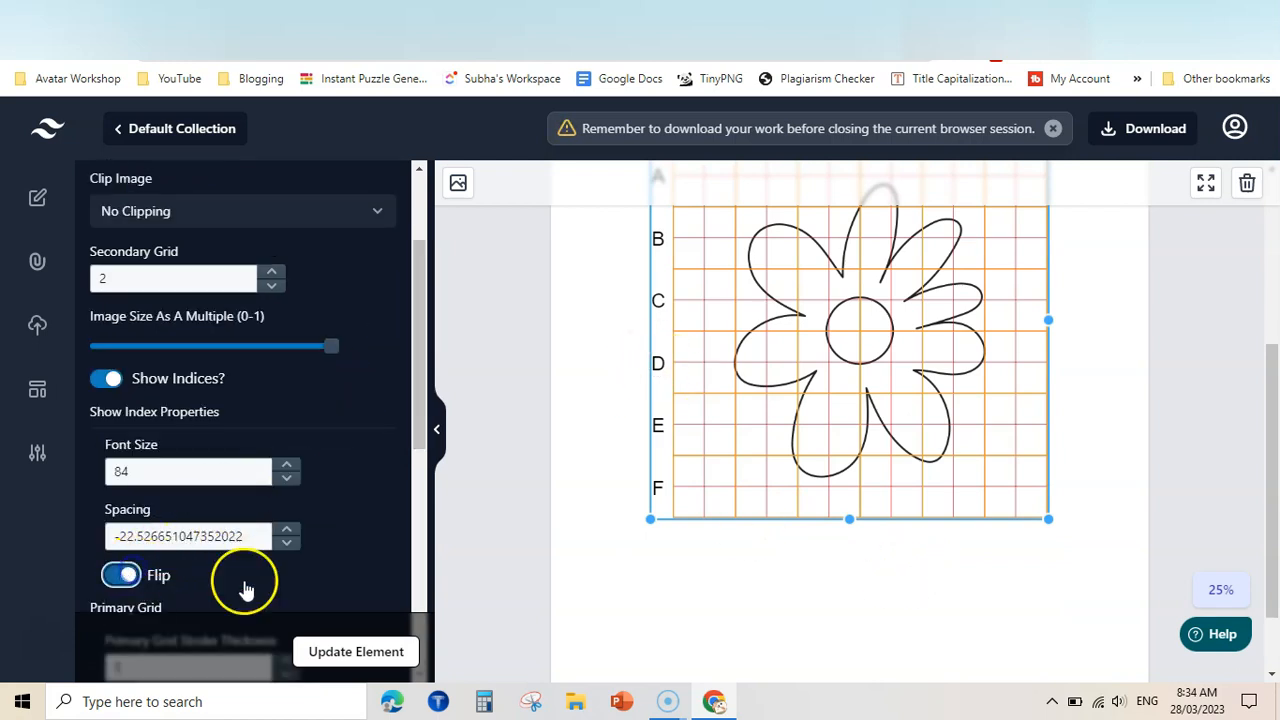
pyautogui.click(352, 652)
pyautogui.moveTo(1267, 395); pyautogui.dragTo(1267, 335)
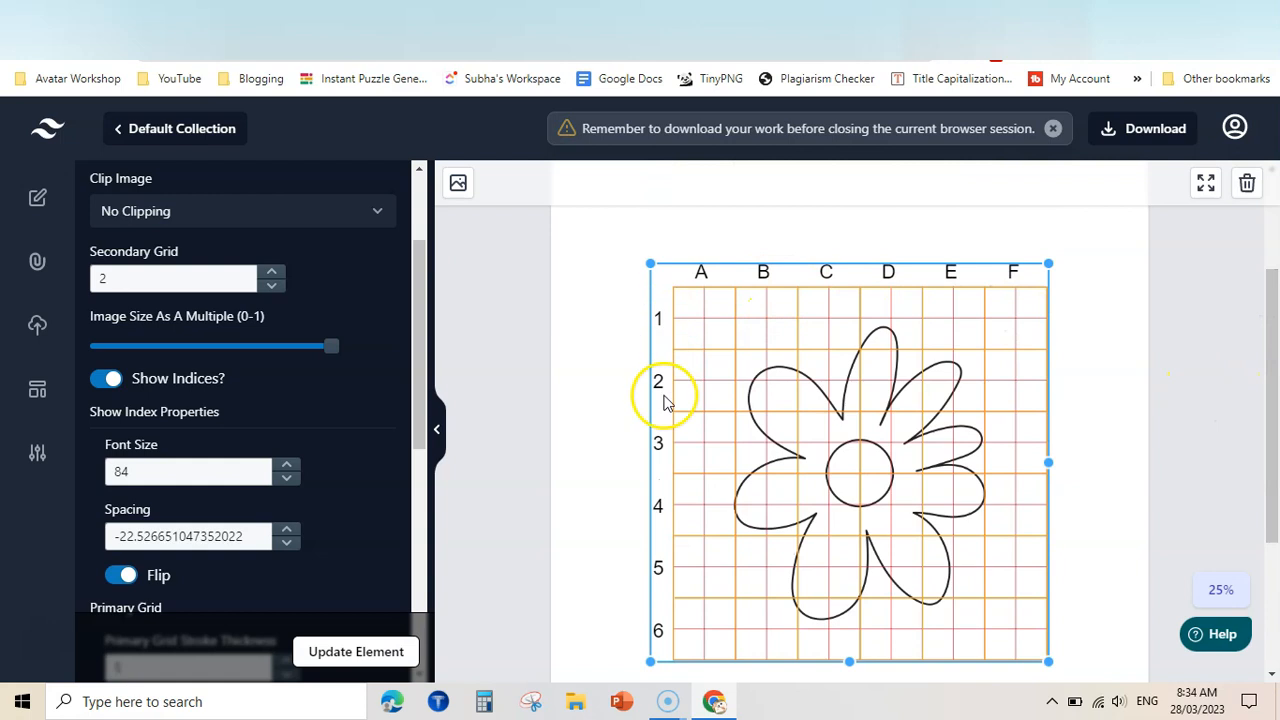
# Examine the remaining grid settings and the available download formats, including PPTX.
pyautogui.moveTo(419, 300); pyautogui.dragTo(430, 510)
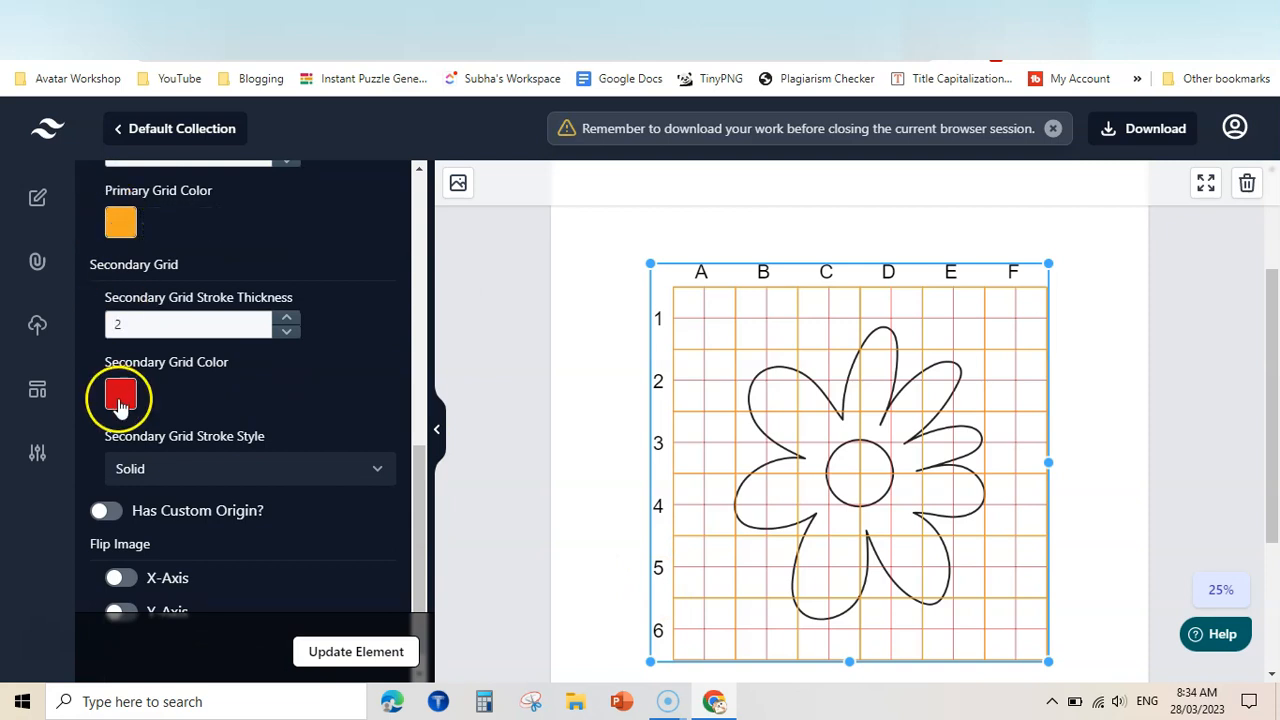
pyautogui.click(1158, 130)
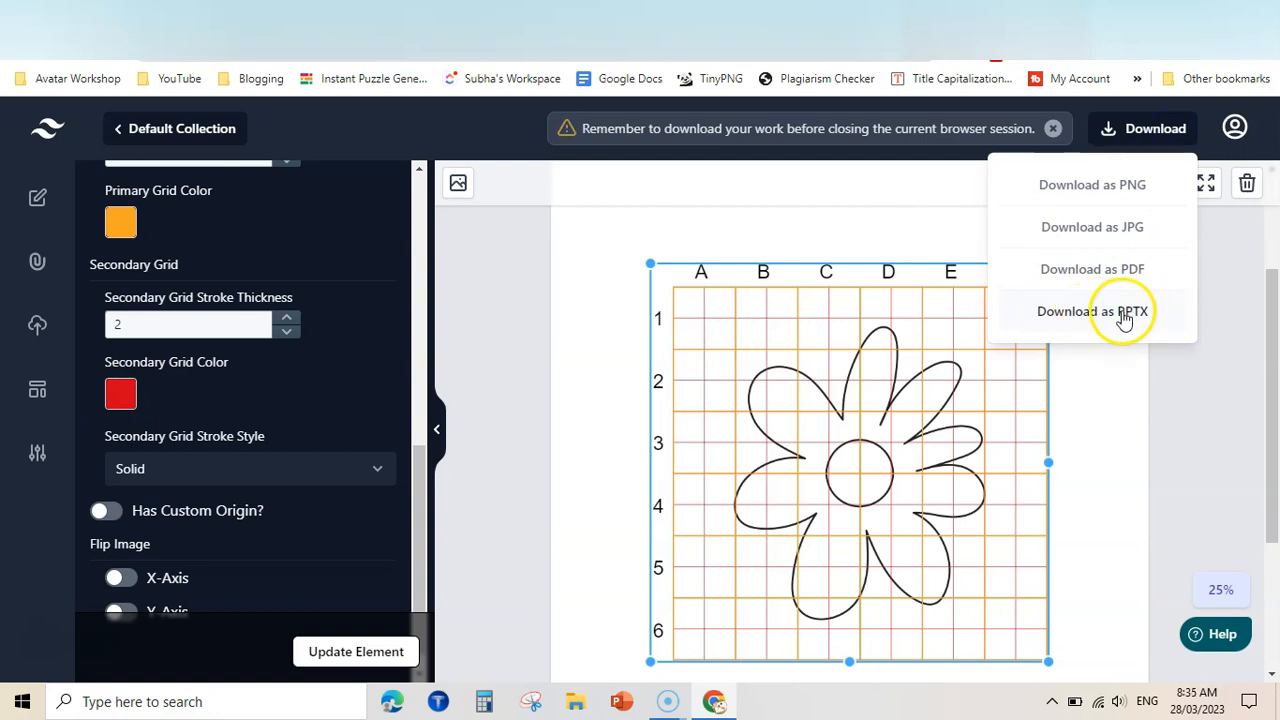
pyautogui.click(465, 354)
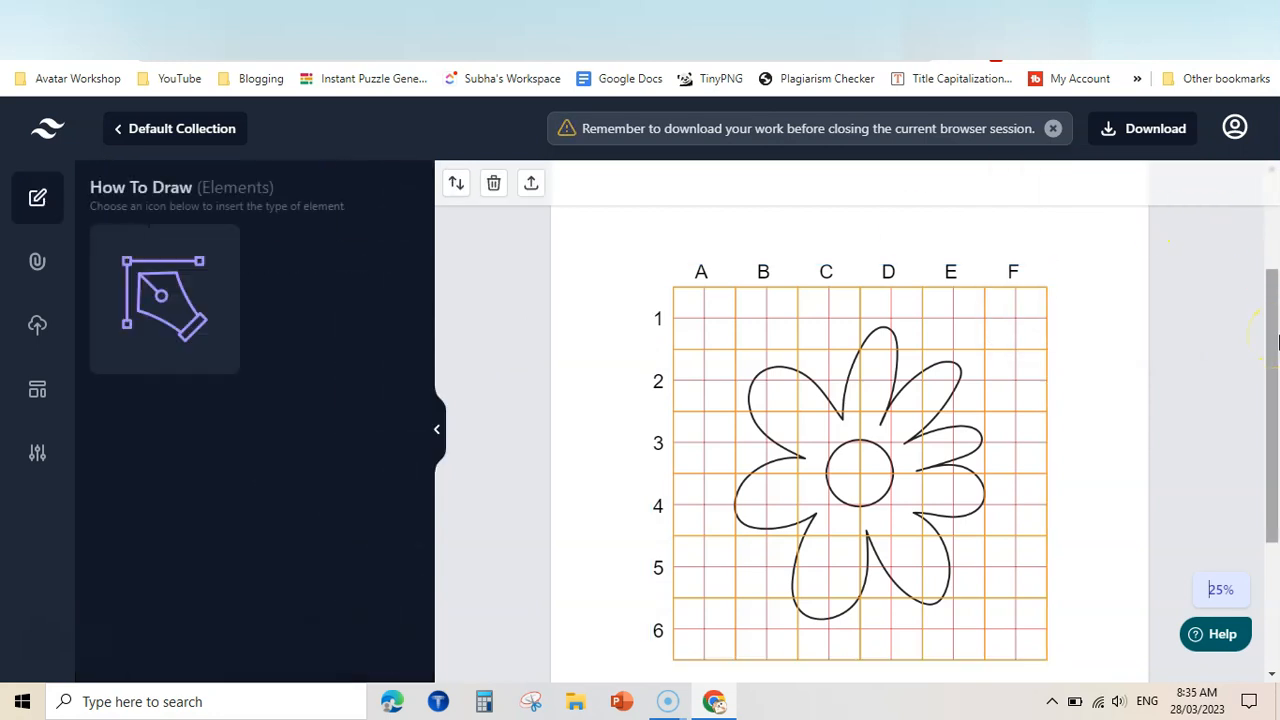
# Check the page's Local Download and Bulk Clone options.
pyautogui.scroll(2, 1080, 243)
pyautogui.click(1135, 229)
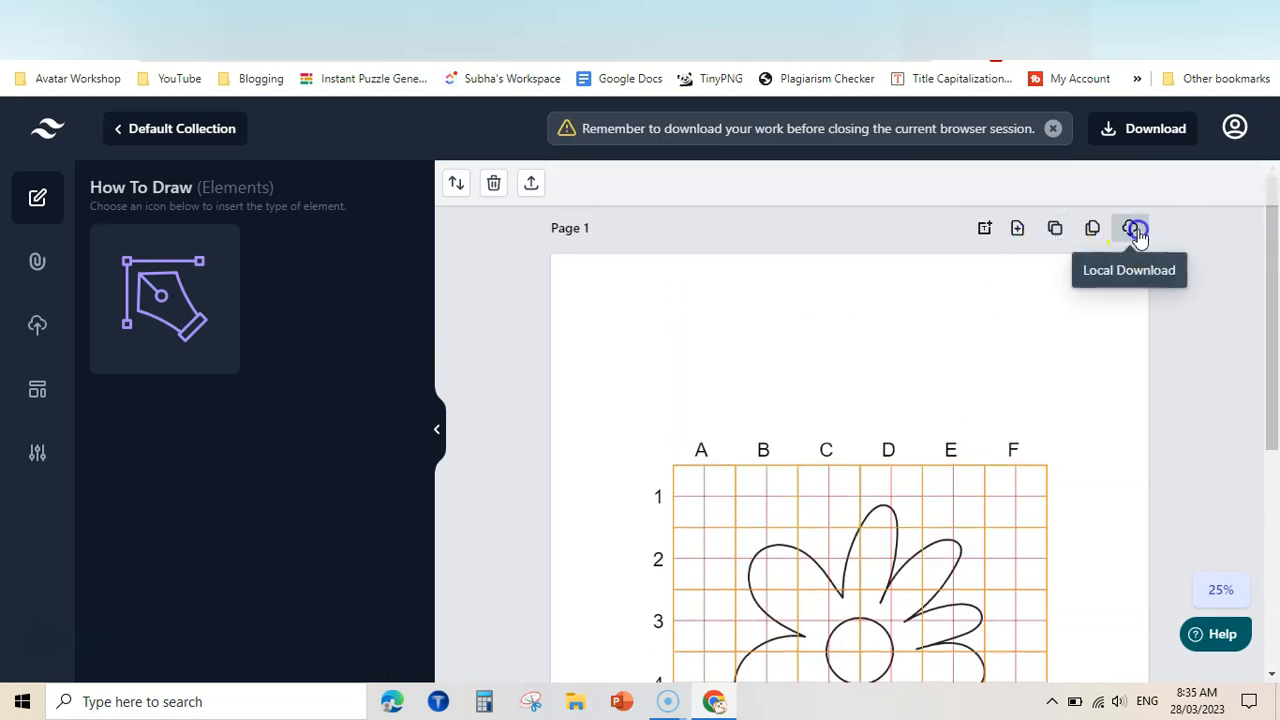
pyautogui.click(1210, 357)
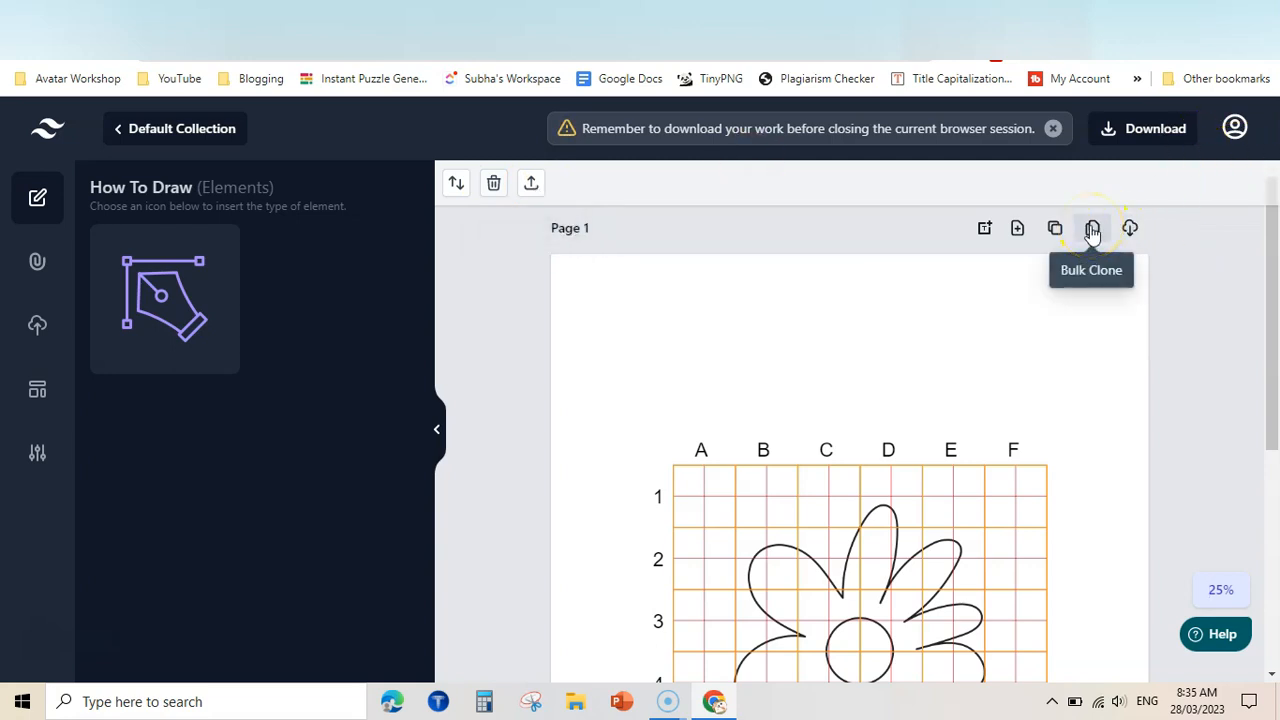
pyautogui.moveTo(1273, 300); pyautogui.dragTo(1275, 255)
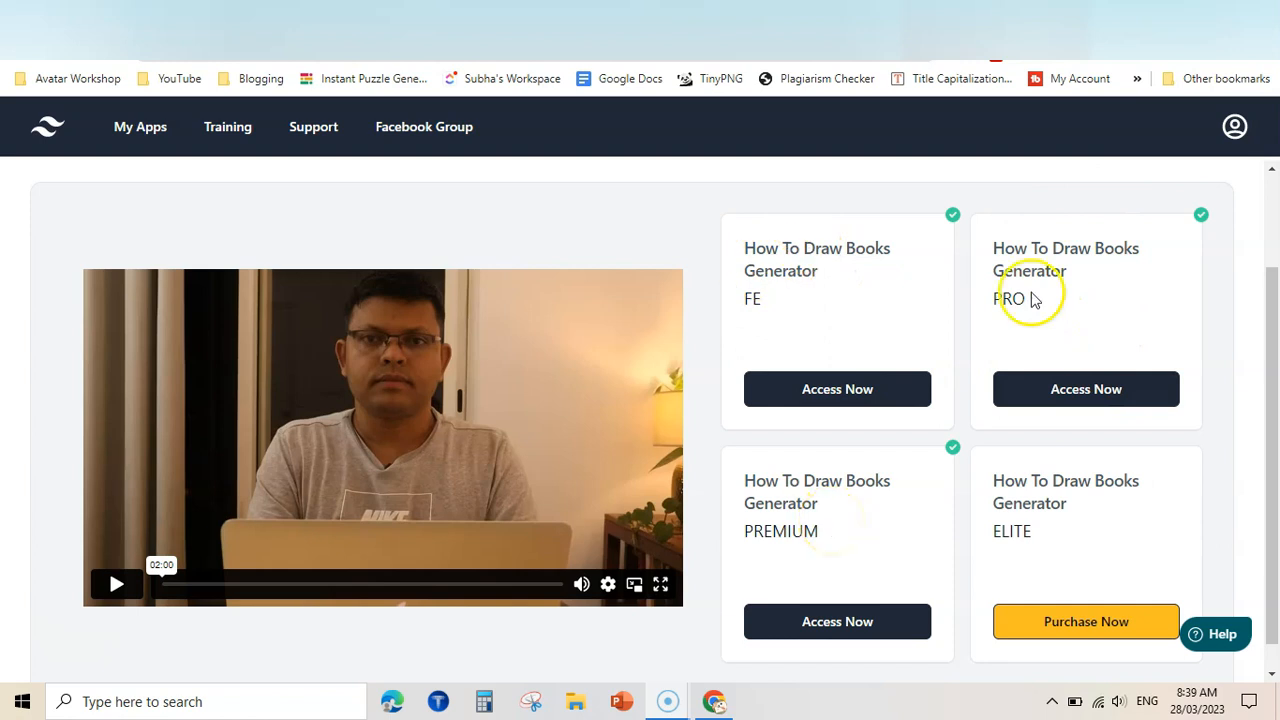
# Open the PREMIUM edition of How To Draw Books Generator and enter its Default Collection.
pyautogui.click(837, 623)
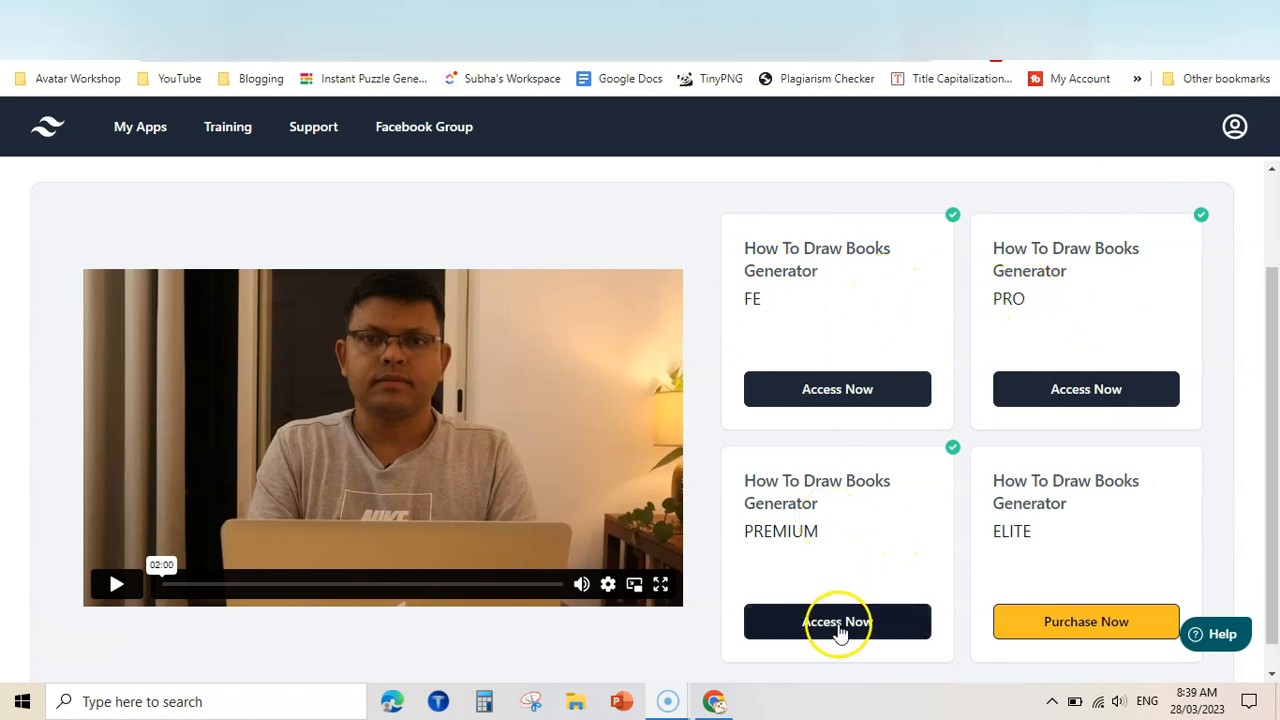
pyautogui.click(568, 491)
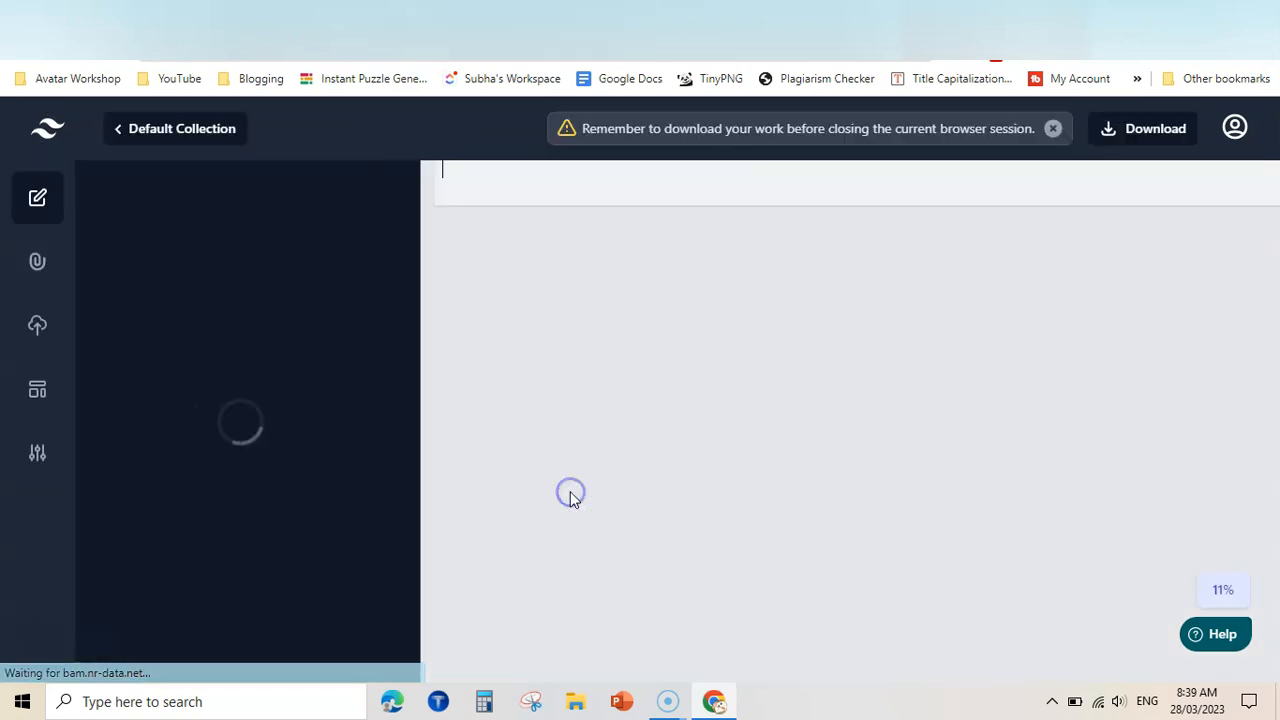
pyautogui.click(157, 298)
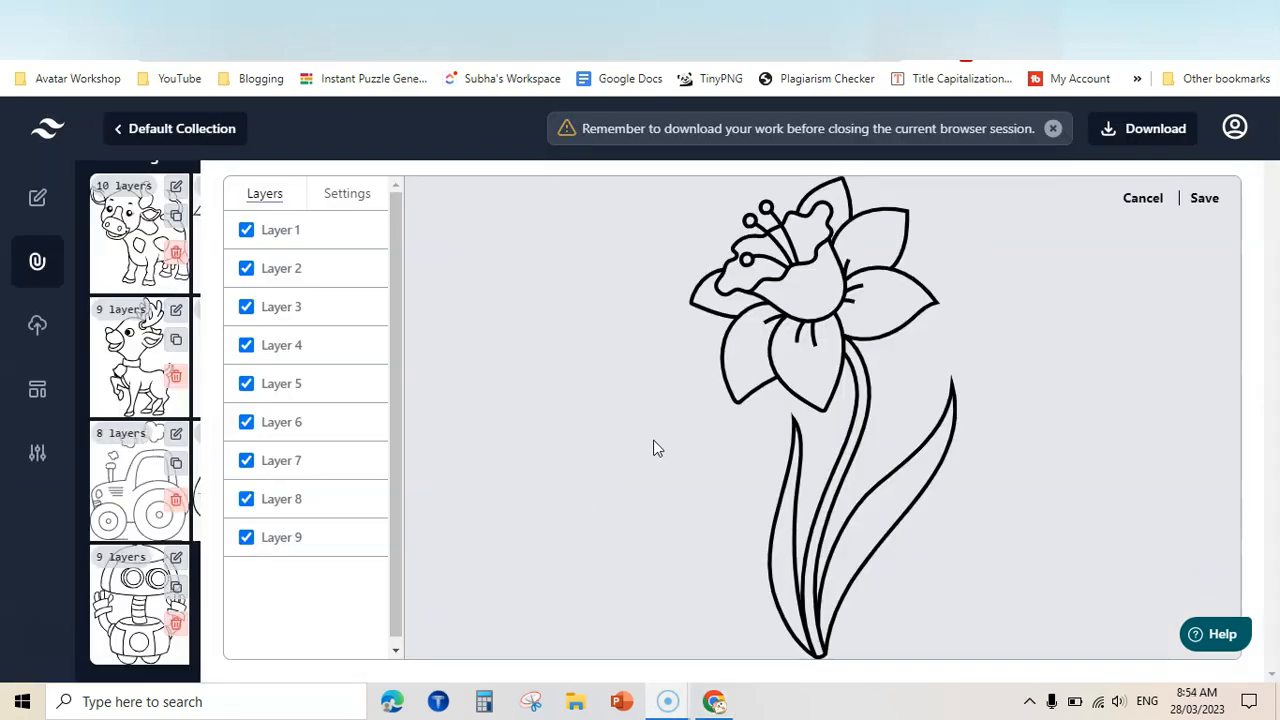
# Leave the layer editor and bulk-upload all the SVG drawings, from Animals in the Farm-2.svg to Robots-29.svg, as step-by-step images.
pyautogui.click(646, 447)
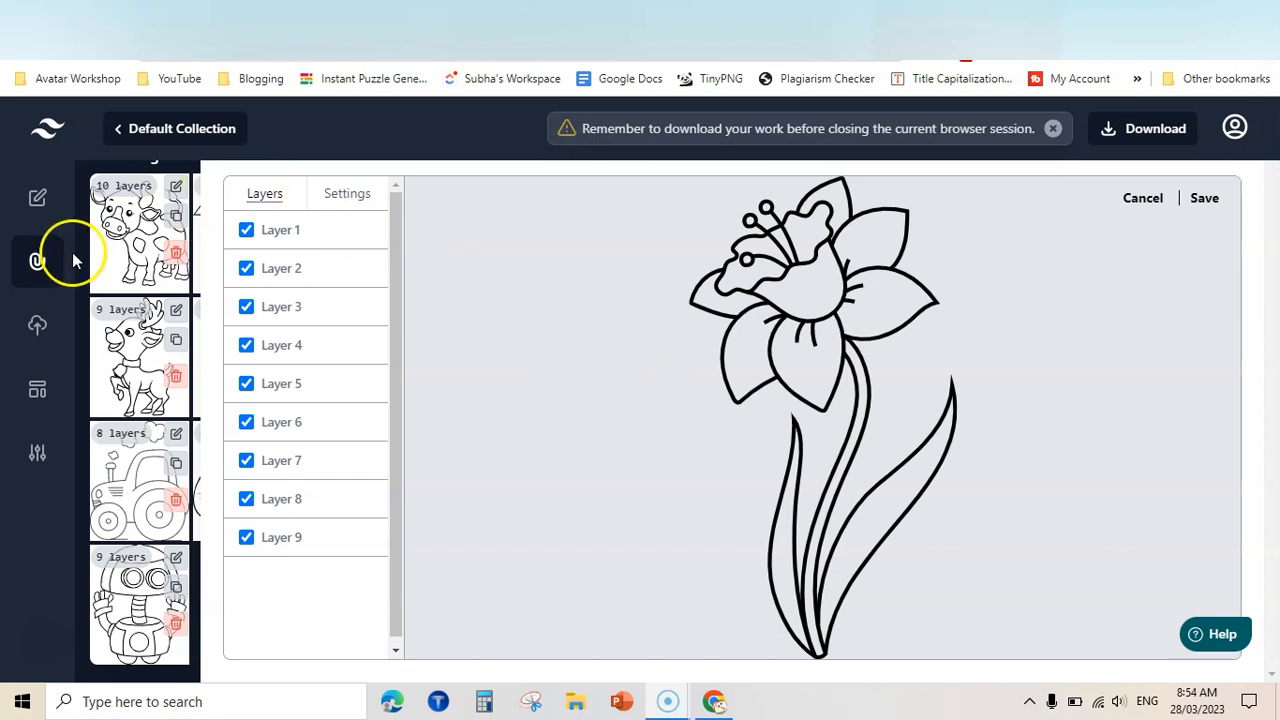
pyautogui.click(40, 264)
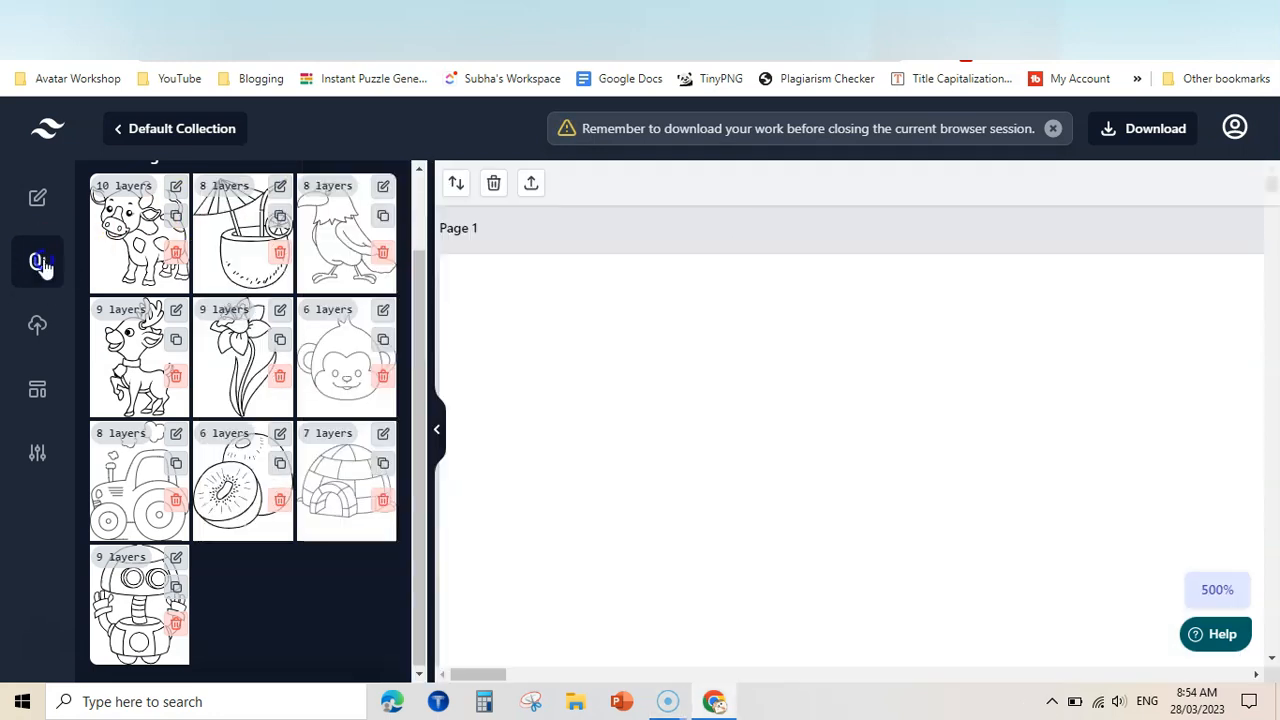
pyautogui.click(530, 185)
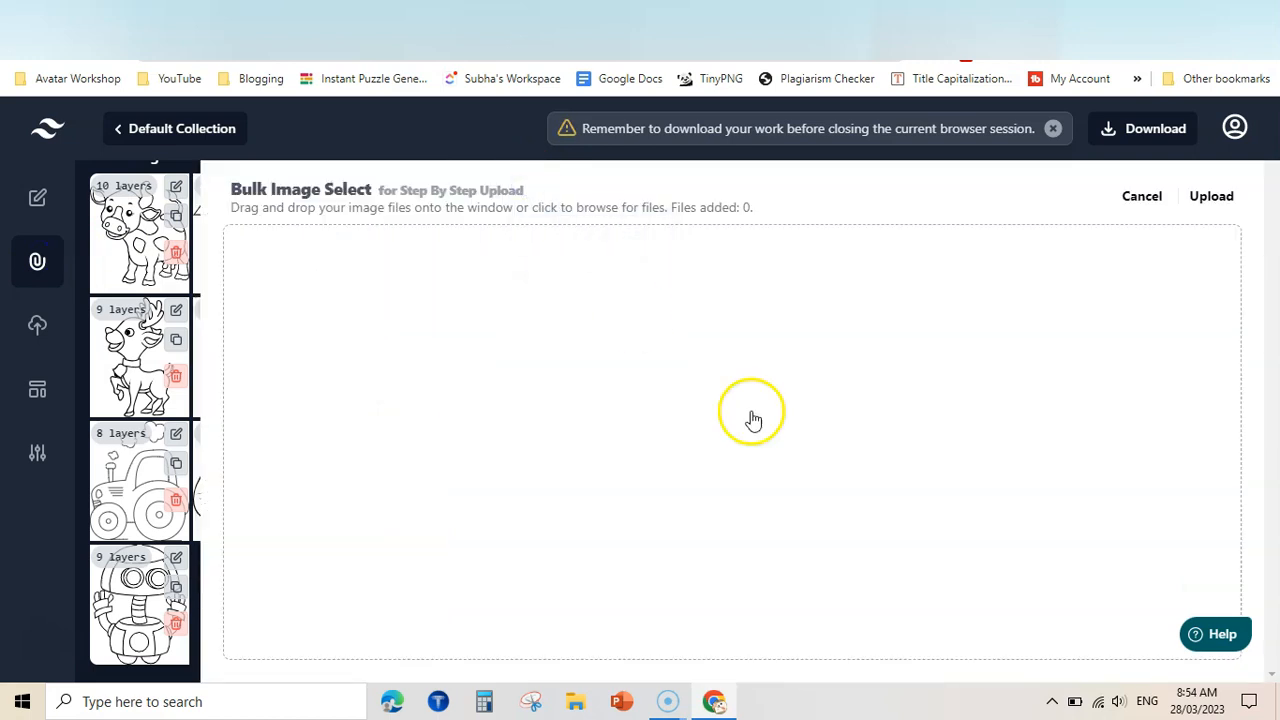
pyautogui.click(656, 399)
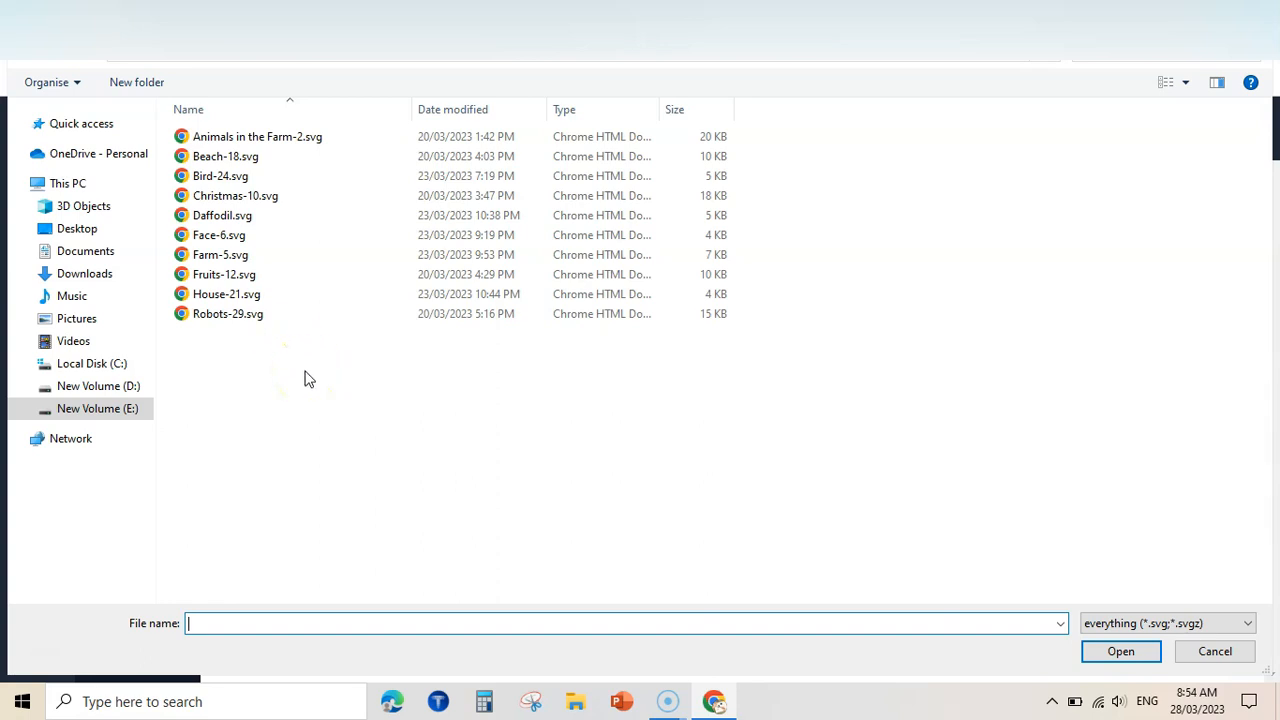
pyautogui.click(254, 180)
pyautogui.hotkey('ctrl', 'a')
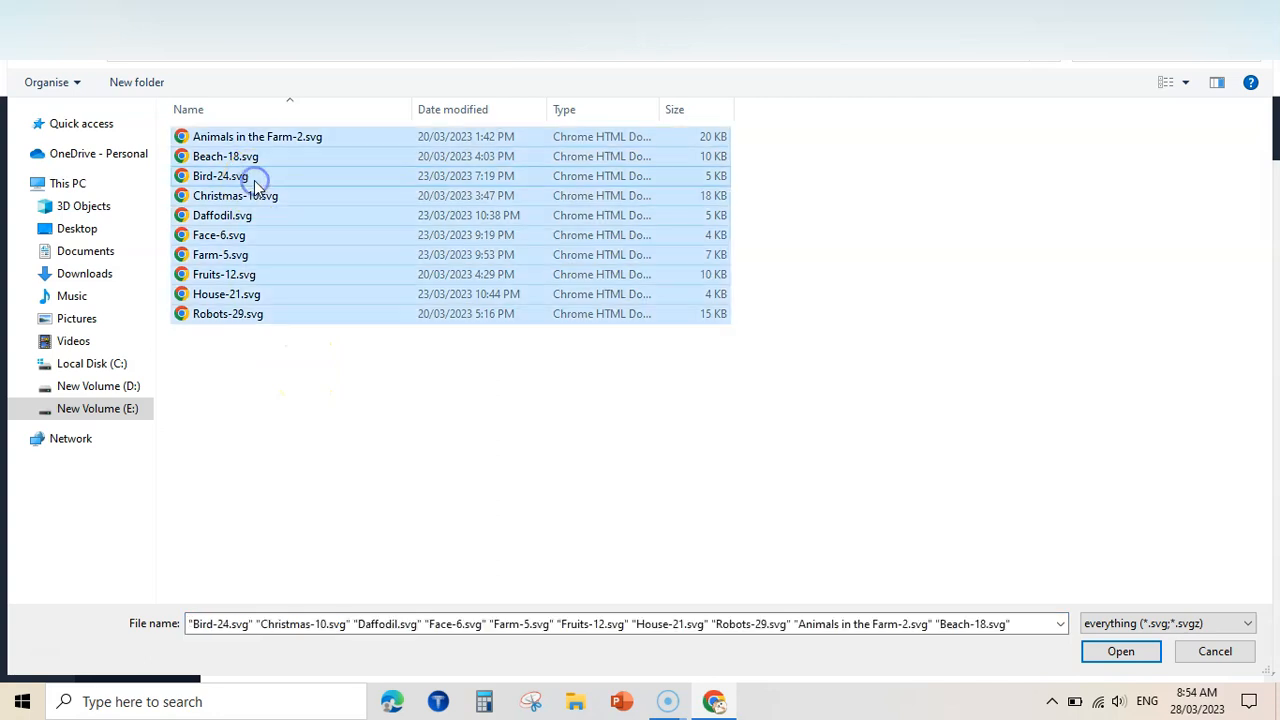
pyautogui.click(1120, 652)
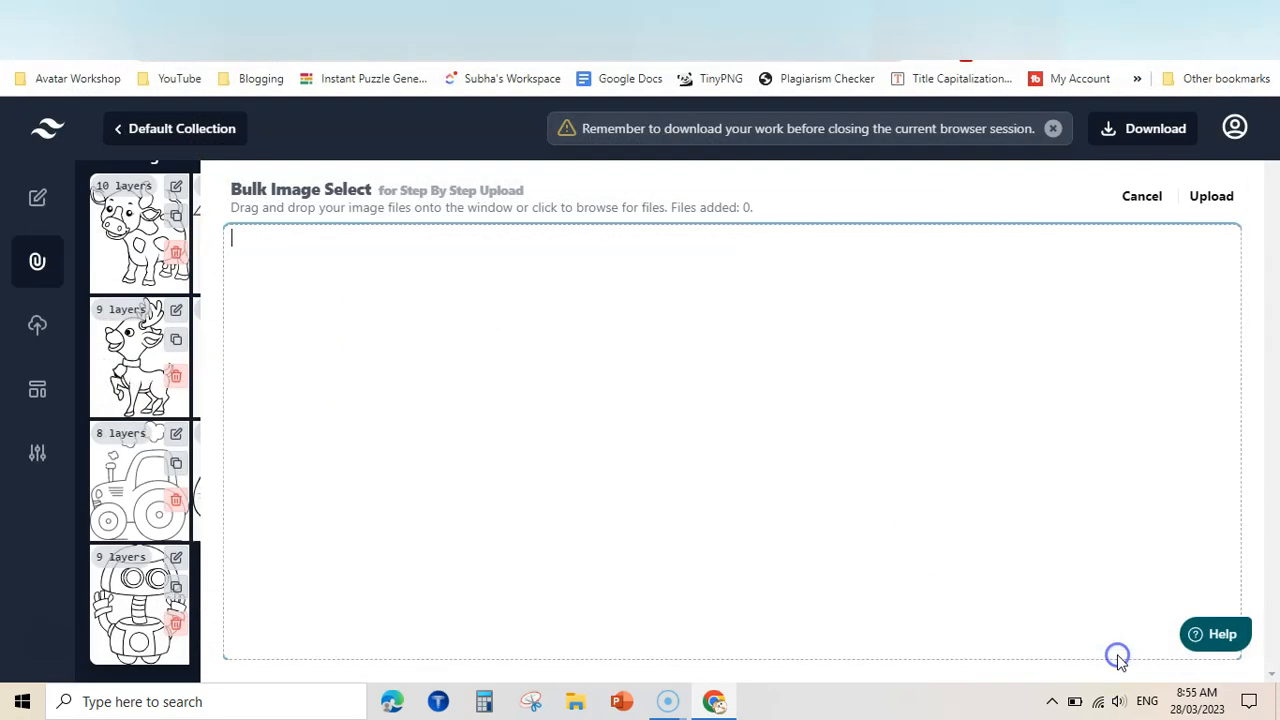
pyautogui.click(1195, 198)
# Duplicate the daffodil drawing among the uploaded images.
pyautogui.moveTo(417, 346)
pyautogui.mouseDown()
pyautogui.moveTo(411, 560)
pyautogui.moveTo(400, 245)
pyautogui.mouseUp()
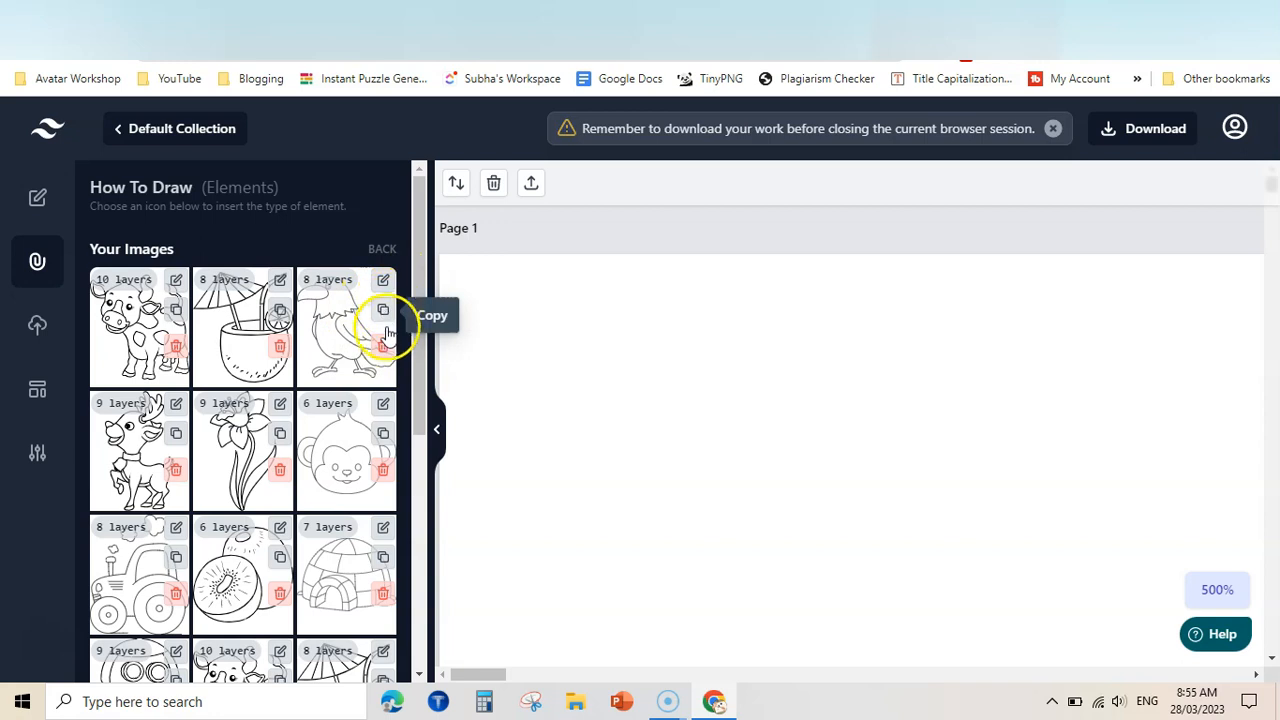
pyautogui.moveTo(425, 373); pyautogui.dragTo(421, 425)
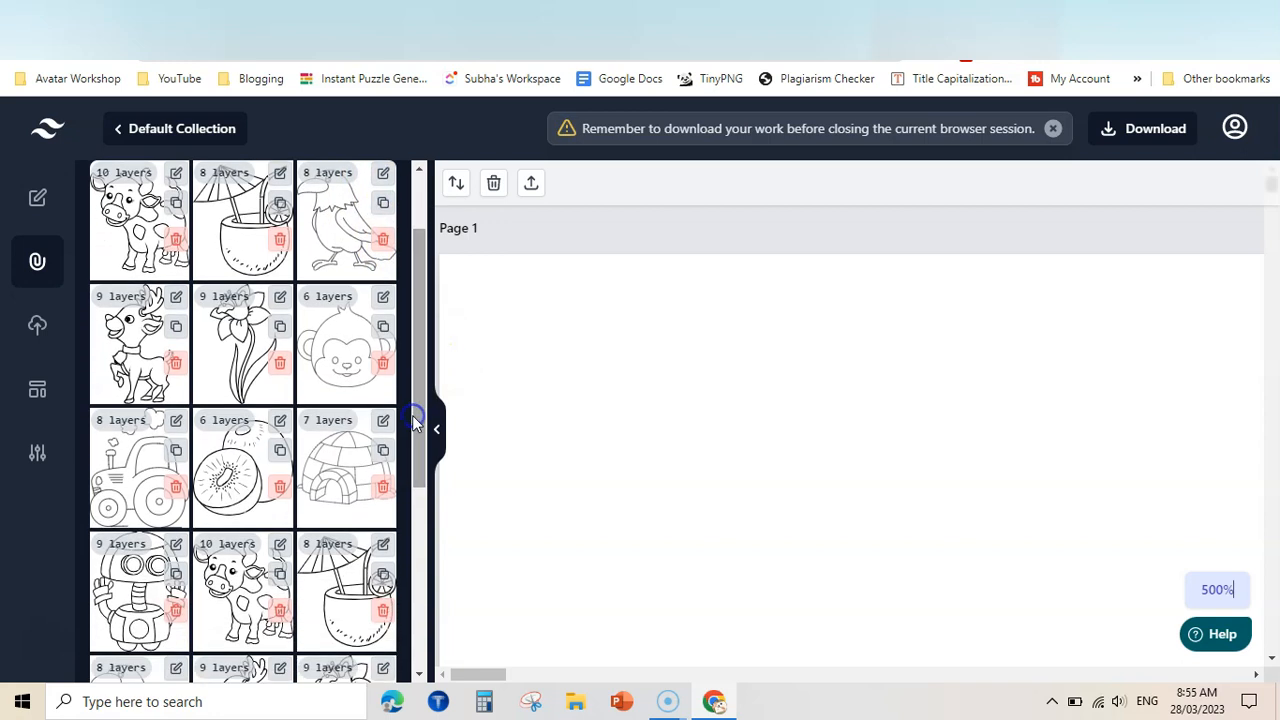
pyautogui.click(280, 328)
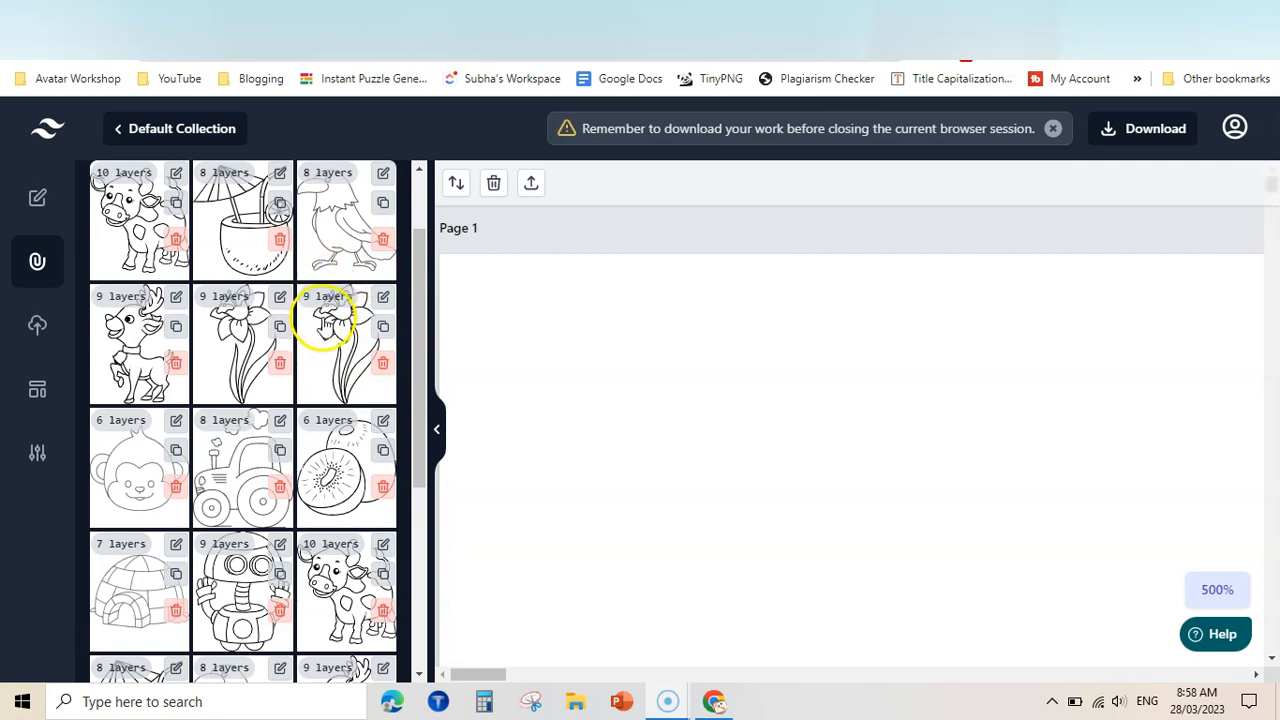
# Merge Layer 2 of the daffodil copy into the previous layer and save the image.
pyautogui.click(383, 297)
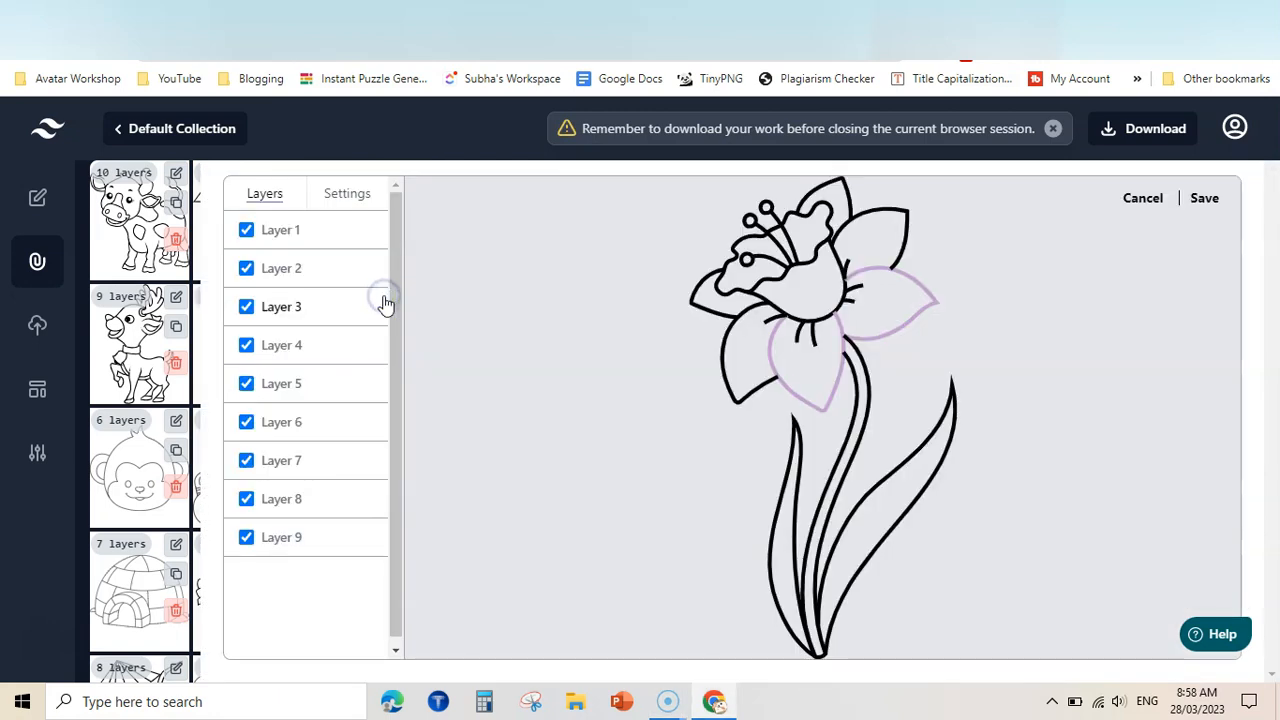
pyautogui.click(357, 238)
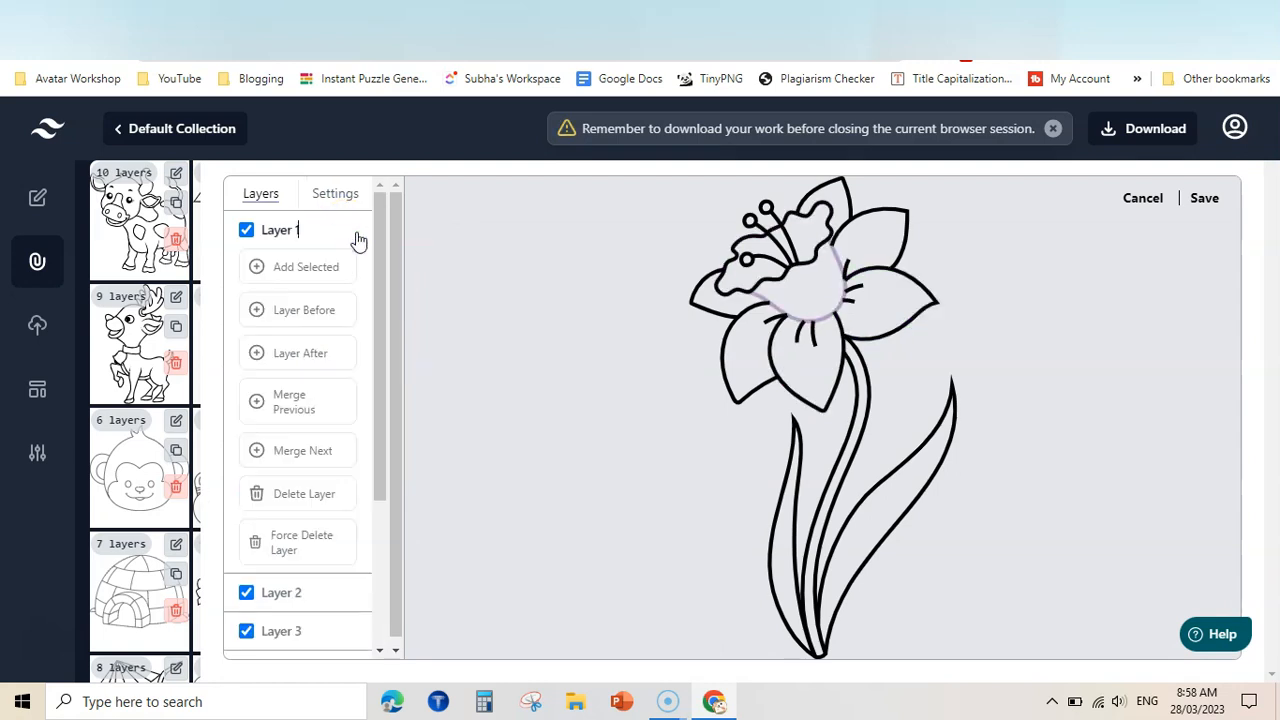
pyautogui.click(357, 240)
pyautogui.click(351, 270)
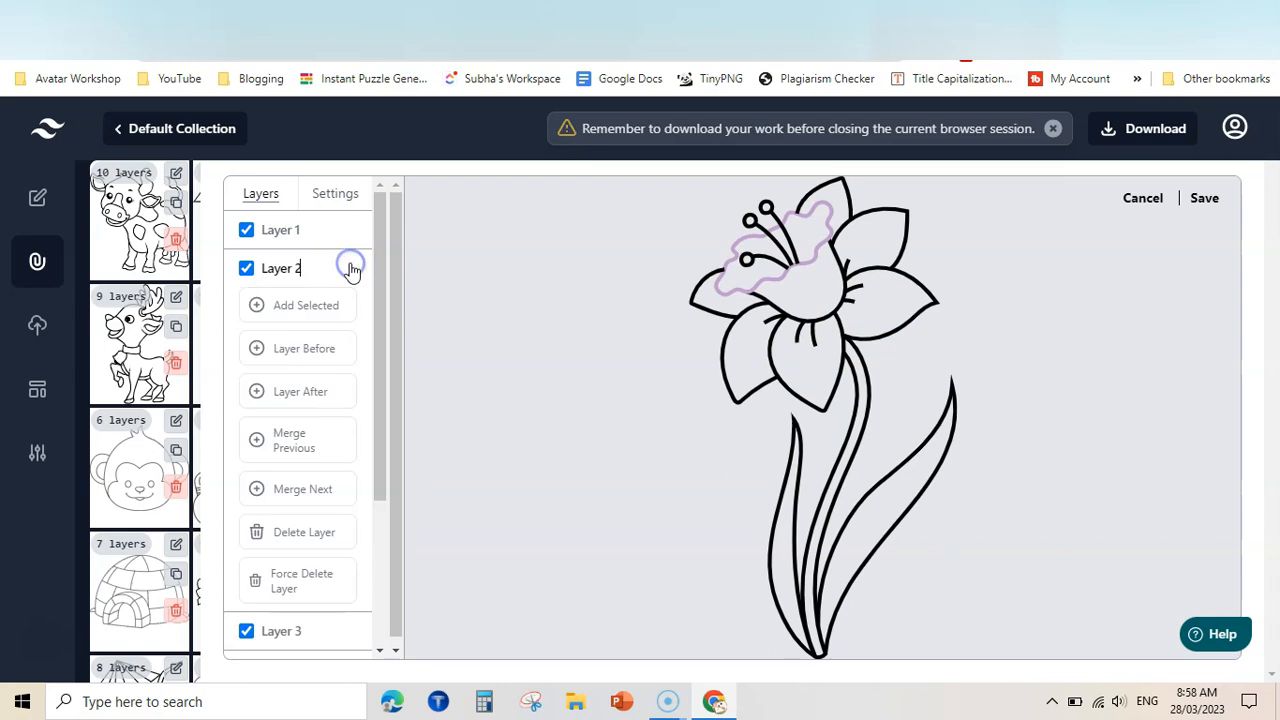
pyautogui.click(320, 445)
pyautogui.click(349, 229)
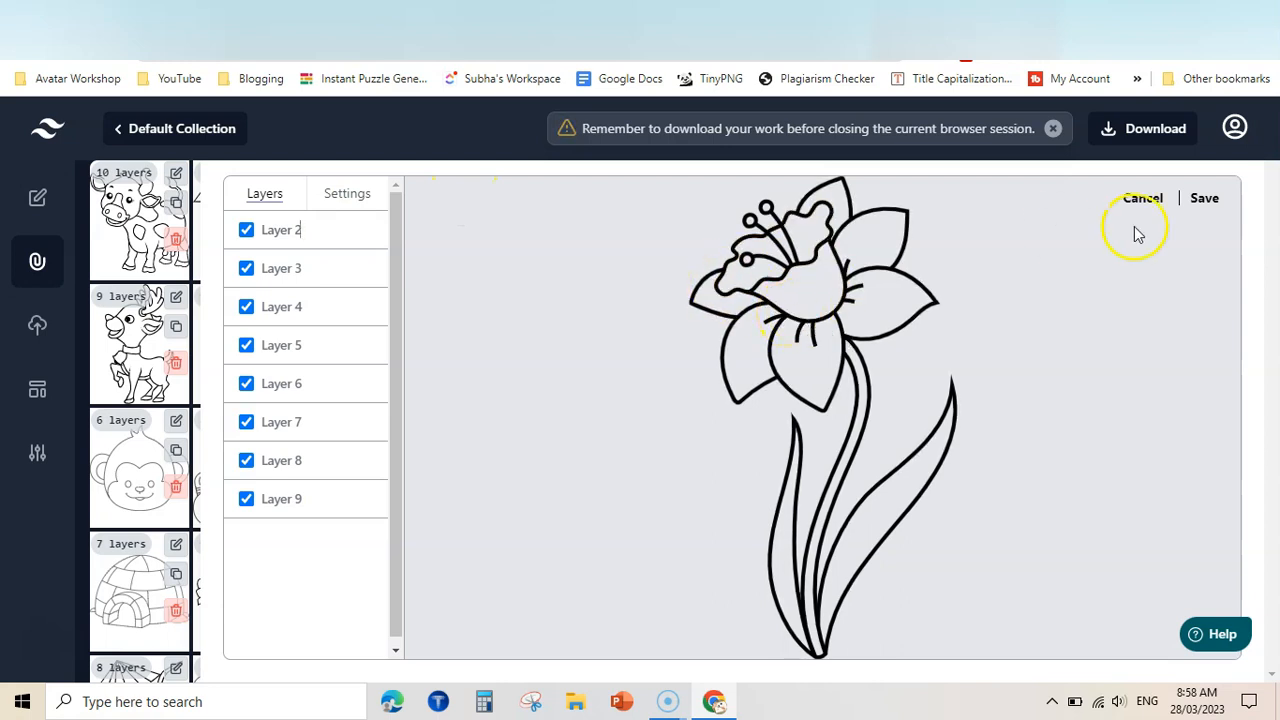
pyautogui.click(1206, 200)
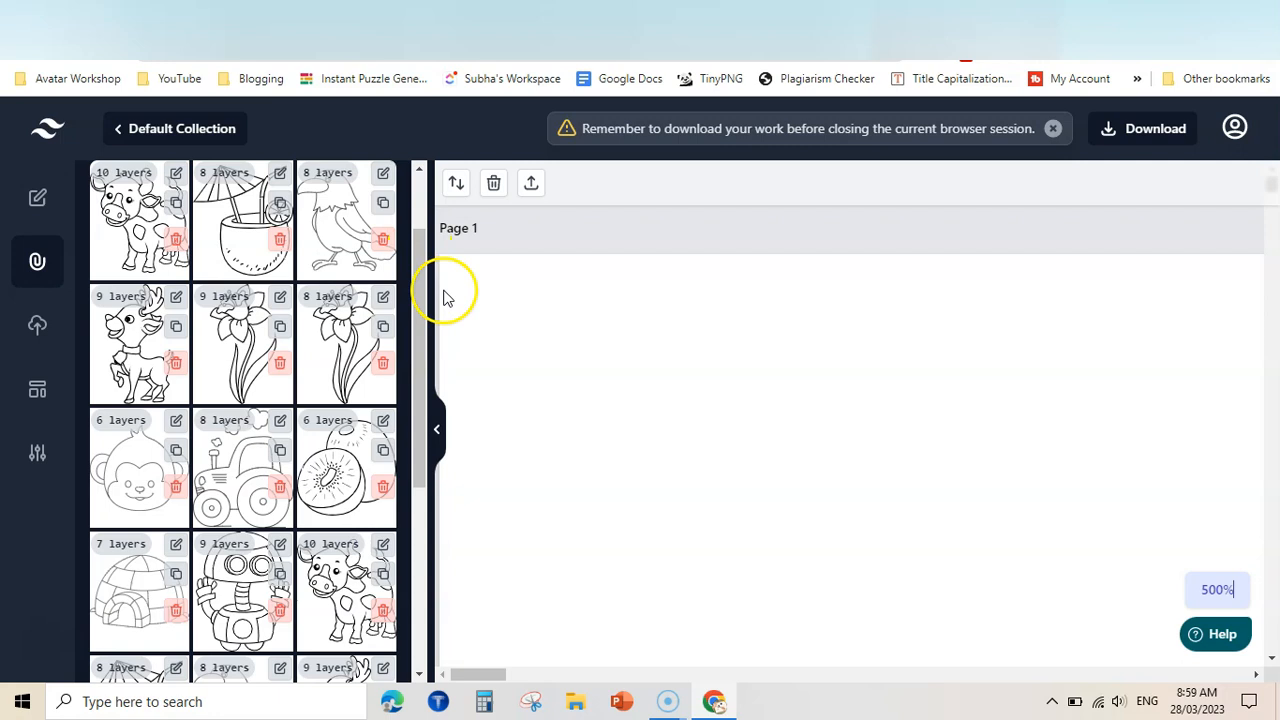
# Try deleting the smoke clouds and ground lines from the tractor drawing, and discard the edit.
pyautogui.click(280, 421)
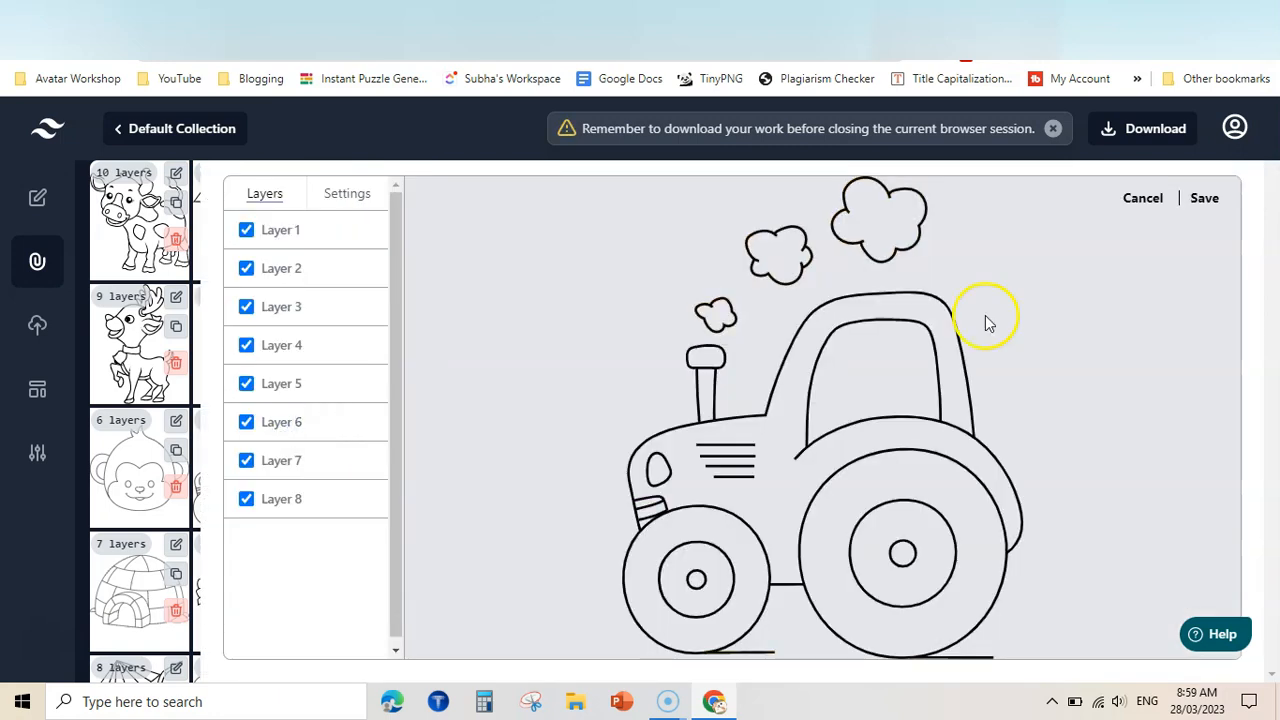
pyautogui.click(783, 286)
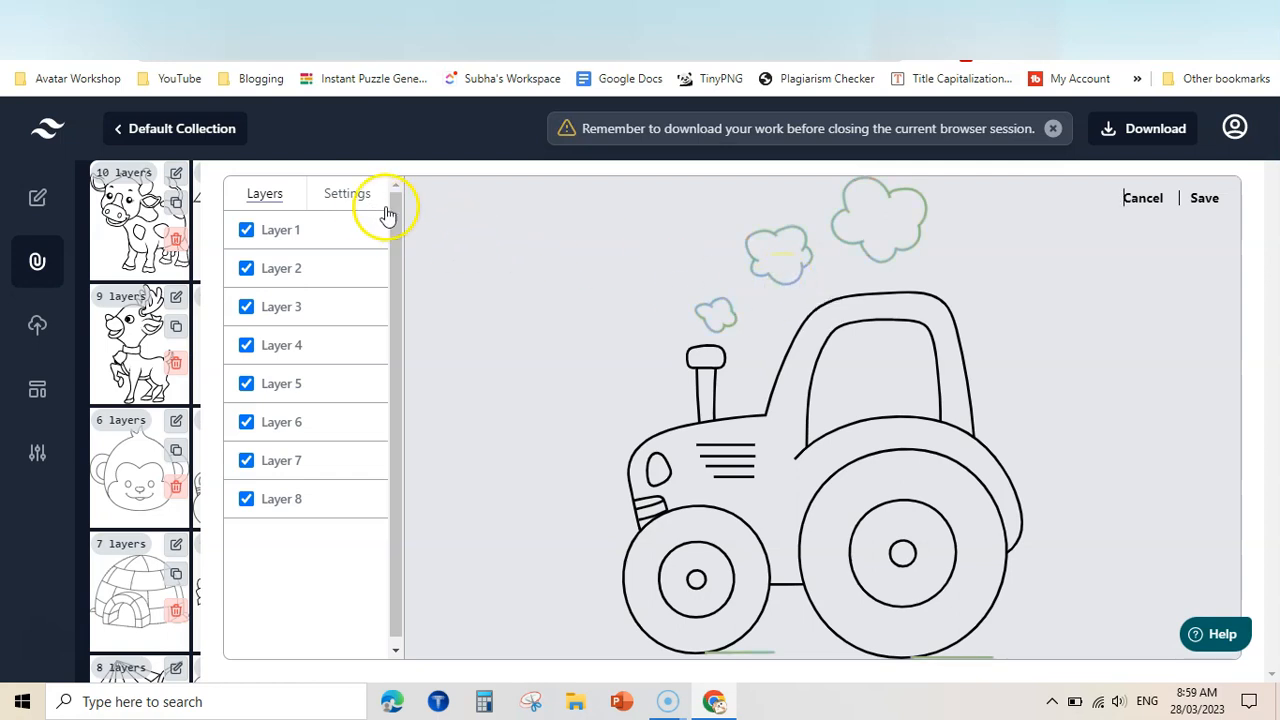
pyautogui.click(350, 194)
pyautogui.click(301, 272)
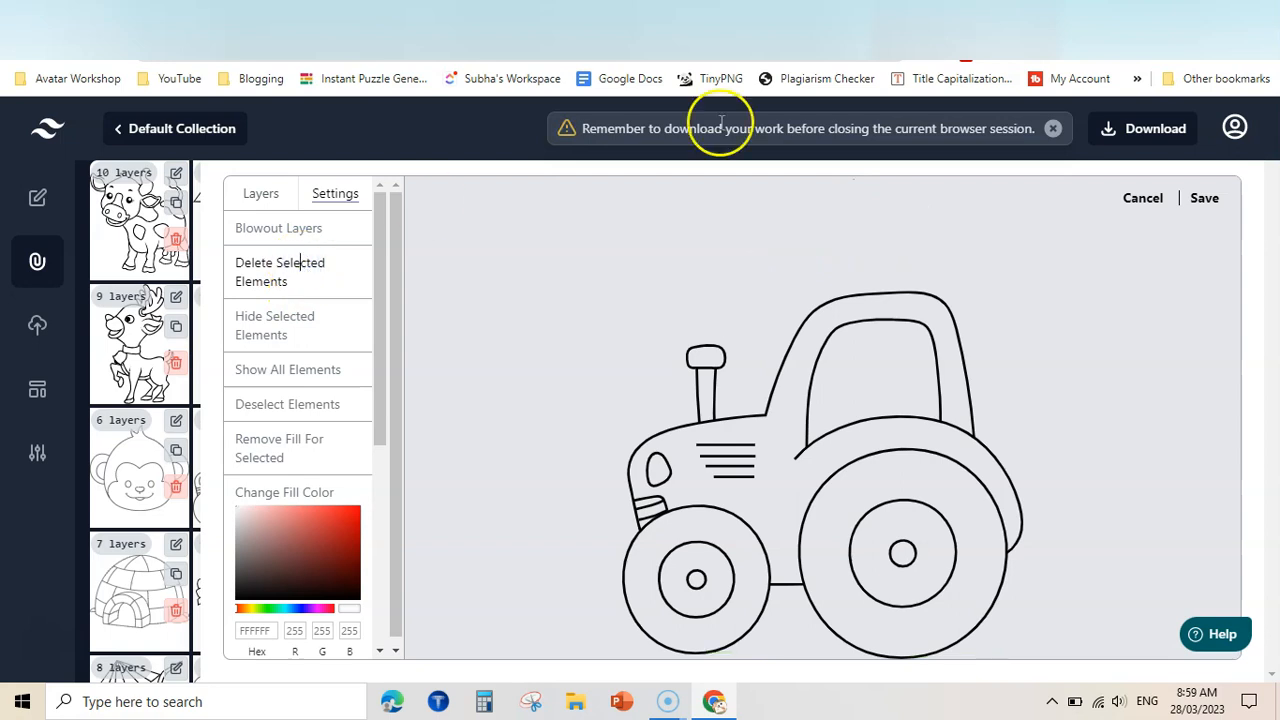
pyautogui.click(1143, 198)
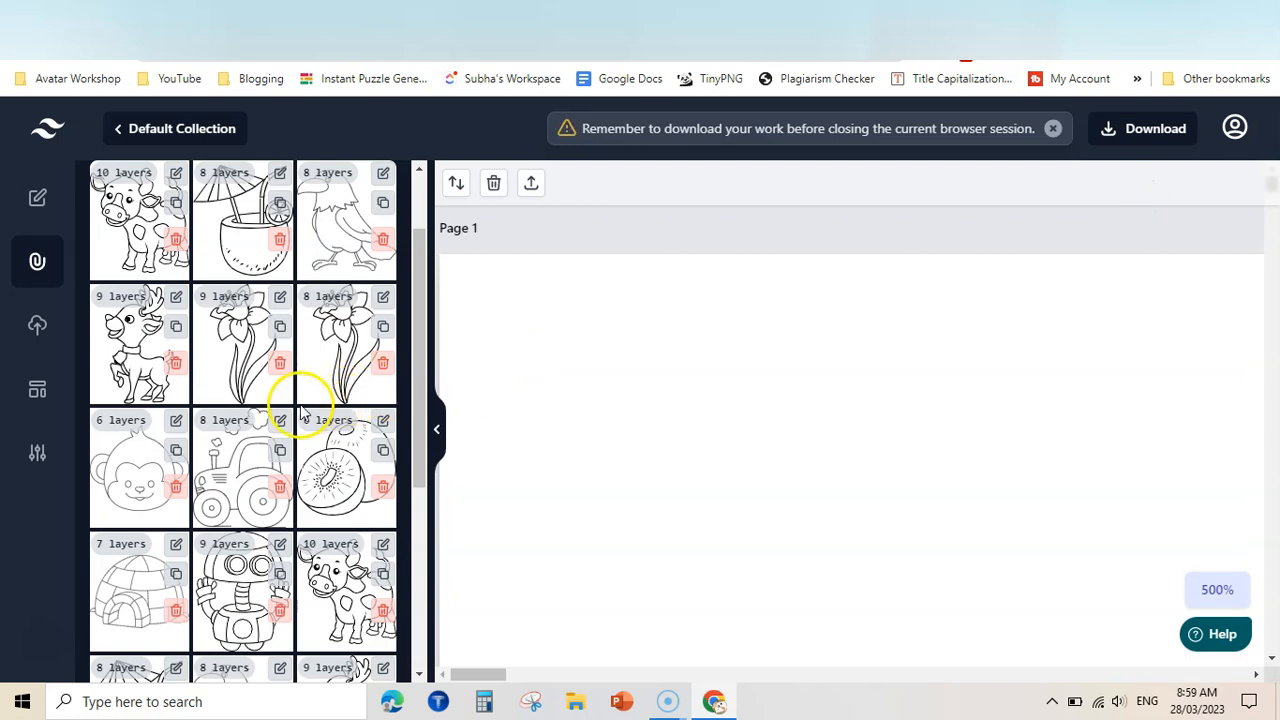
# Duplicate the tractor drawing among the uploaded images.
pyautogui.click(280, 451)
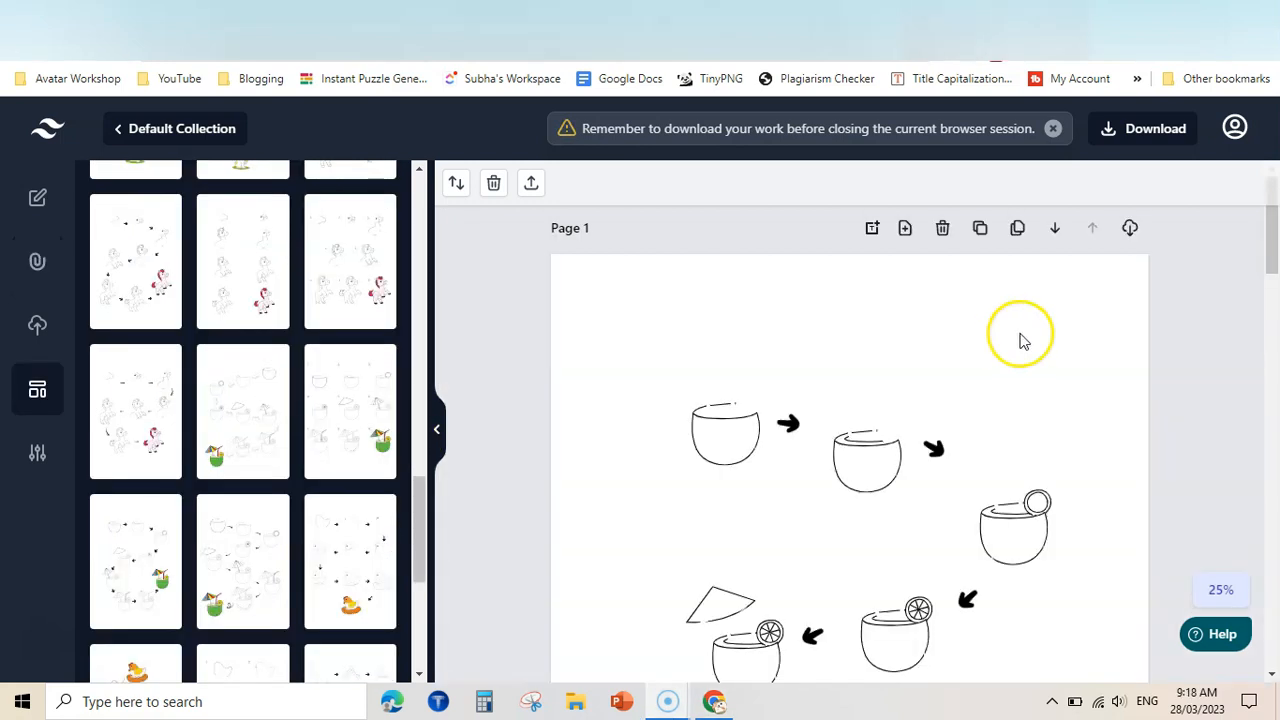
# Look over the pages of step-by-step drawings and the uploaded step-by-step images.
pyautogui.moveTo(1273, 228); pyautogui.dragTo(1270, 190)
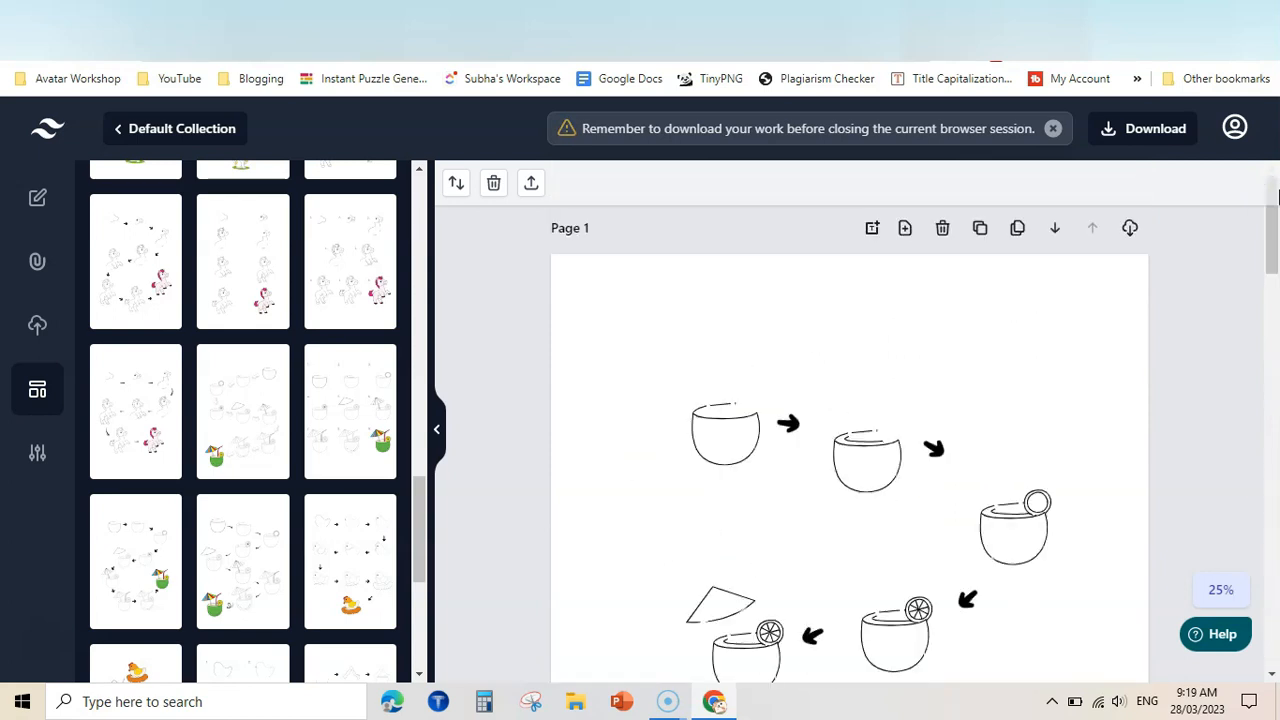
pyautogui.click(35, 255)
pyautogui.click(373, 252)
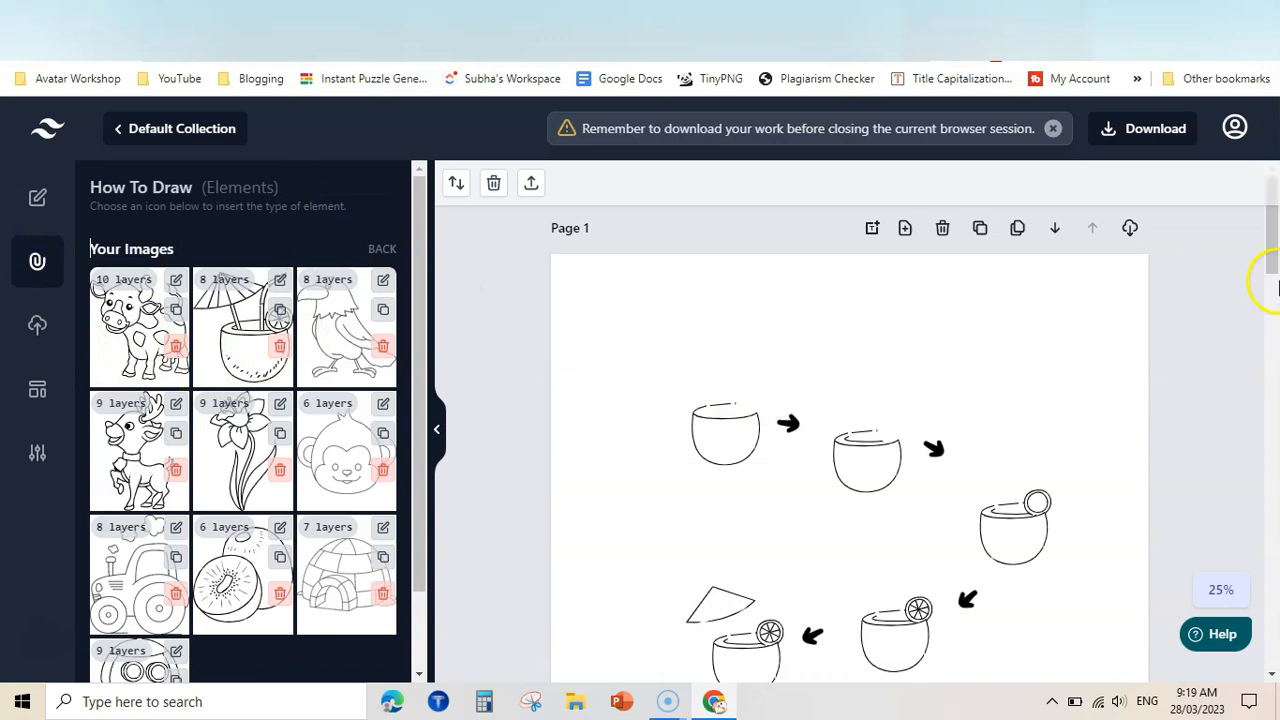
pyautogui.moveTo(1273, 233)
pyautogui.mouseDown()
pyautogui.moveTo(1273, 300)
pyautogui.moveTo(1273, 230)
pyautogui.mouseUp()
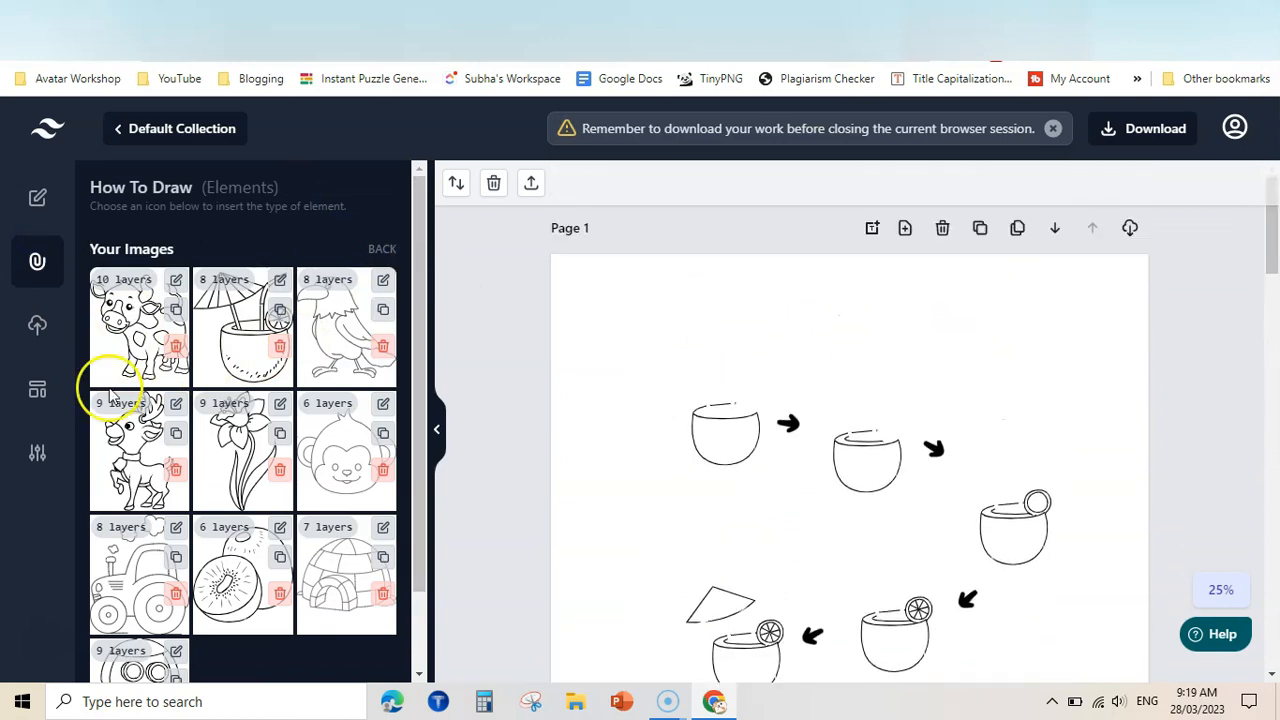
# Add a page from the unicorn layout template whose steps follow a winding path of arrows.
pyautogui.click(37, 388)
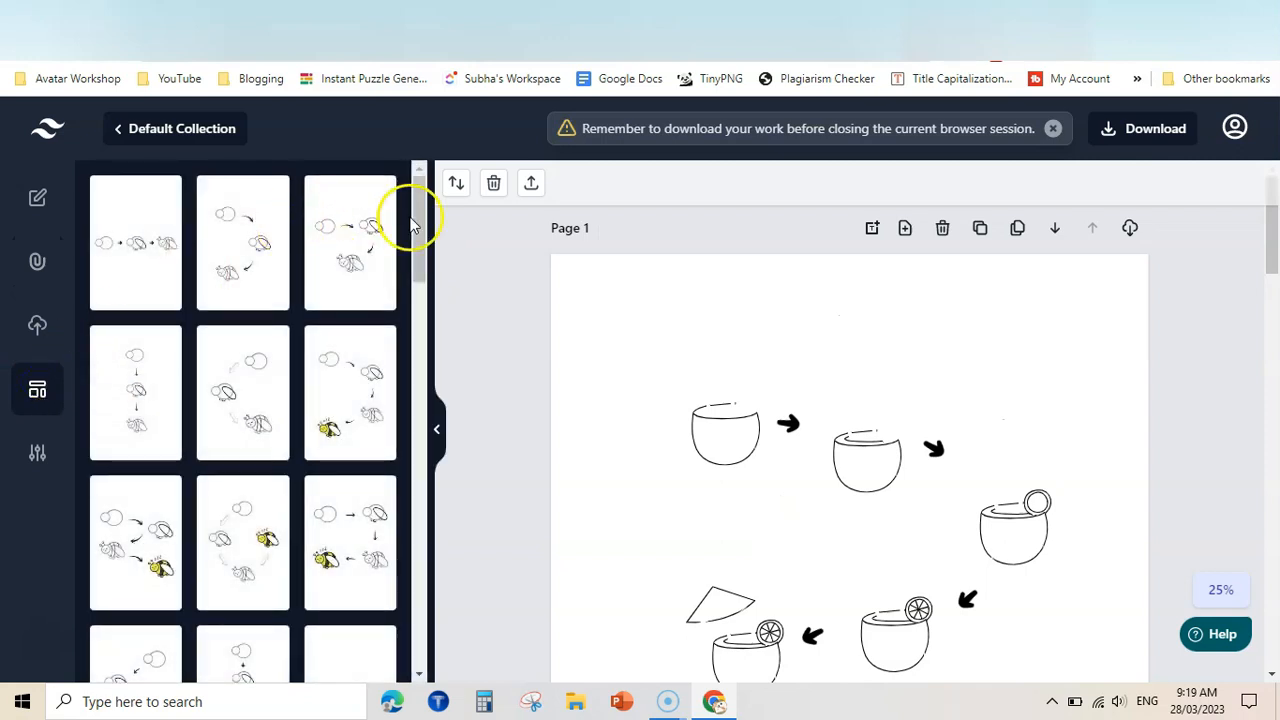
pyautogui.moveTo(420, 225); pyautogui.dragTo(410, 440)
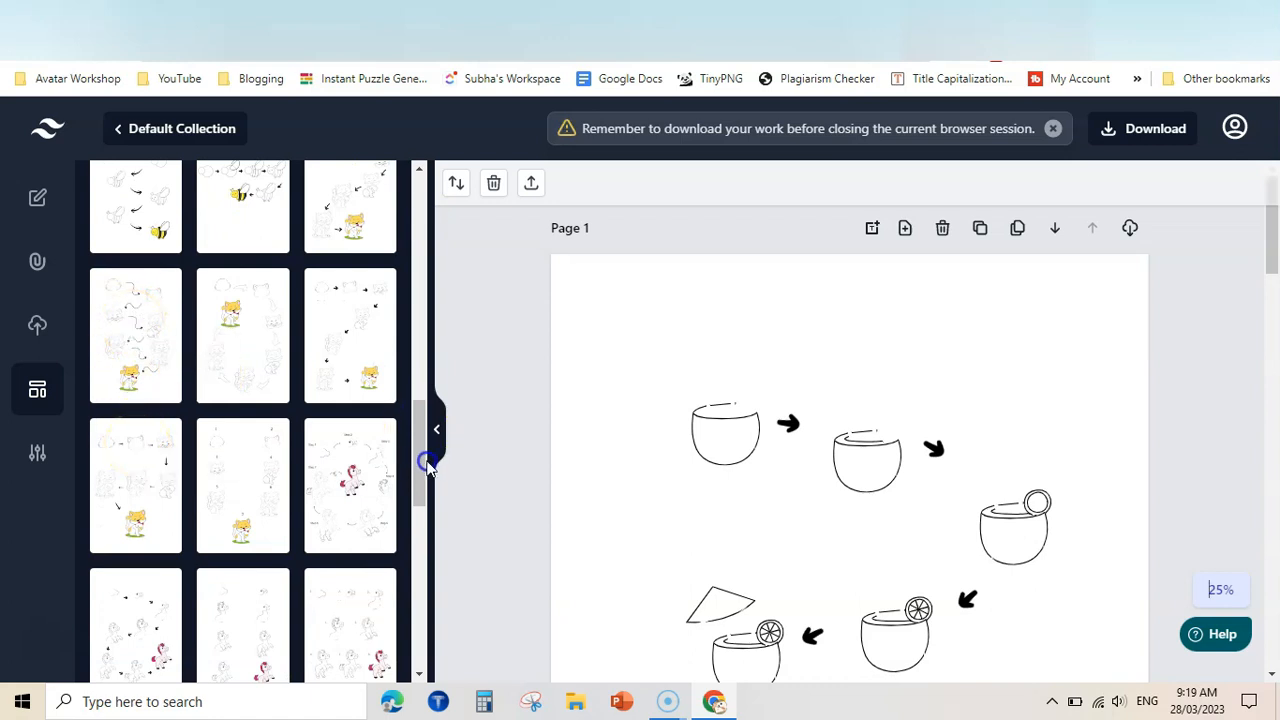
pyautogui.moveTo(420, 520); pyautogui.dragTo(418, 655)
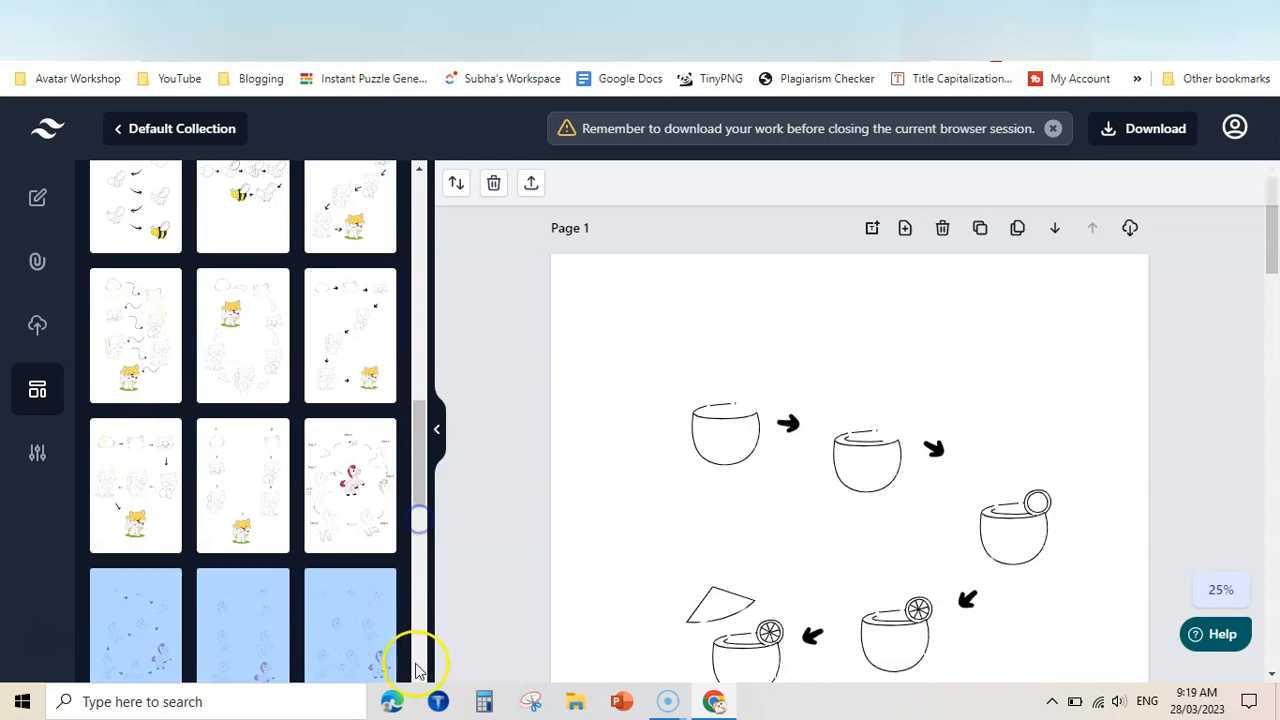
pyautogui.click(419, 675)
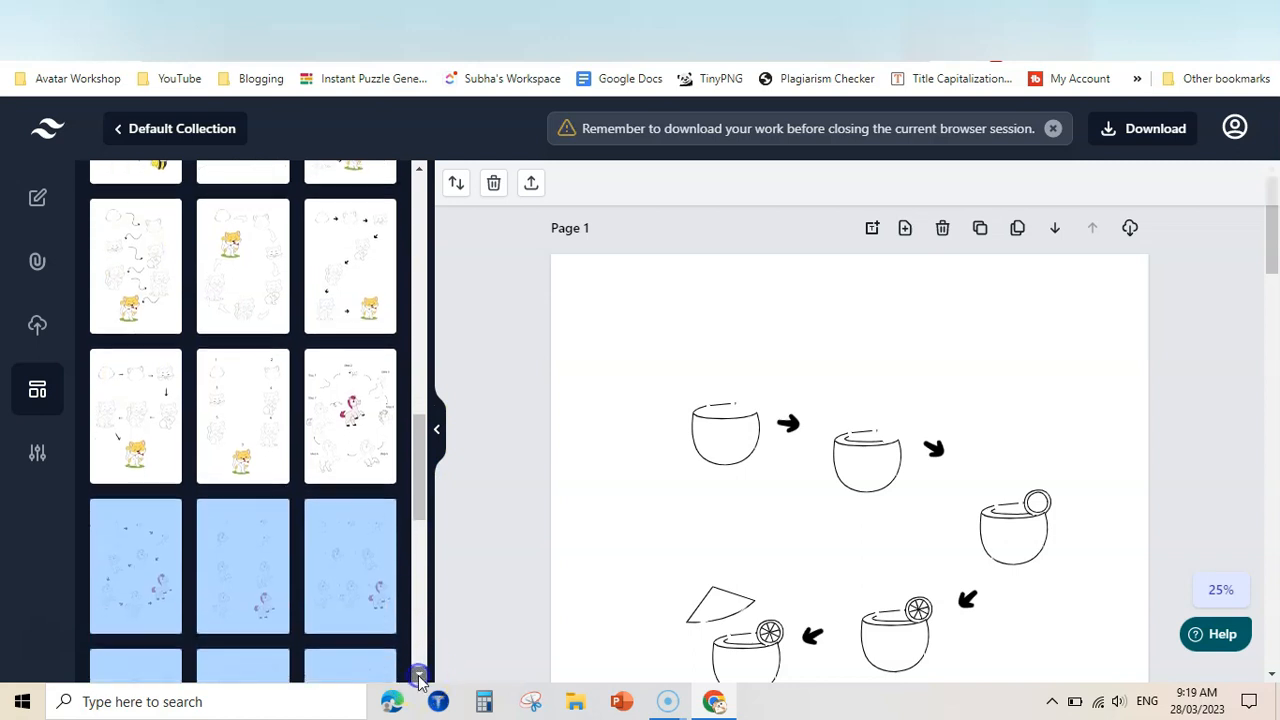
pyautogui.click(520, 504)
pyautogui.click(141, 450)
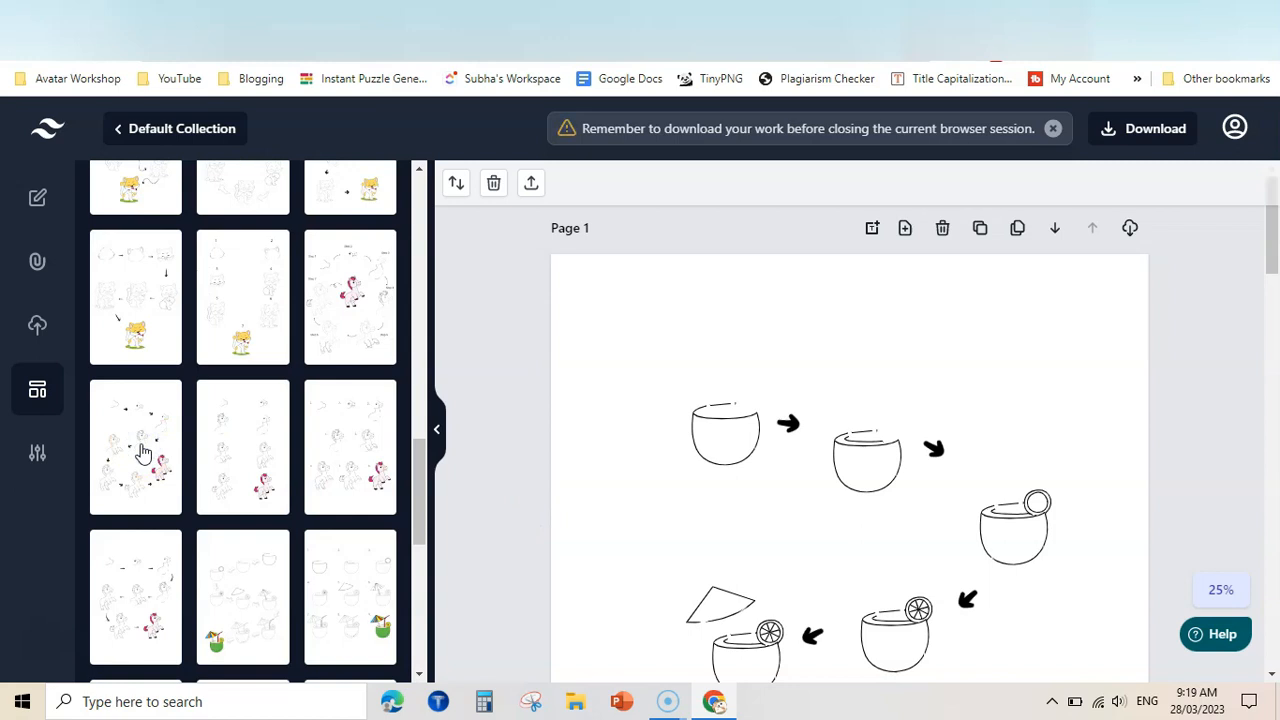
# Delete the three pages ahead of the empty template page so that only that page remains.
pyautogui.moveTo(1274, 195)
pyautogui.mouseDown()
pyautogui.moveTo(1274, 285)
pyautogui.moveTo(1272, 194)
pyautogui.mouseUp()
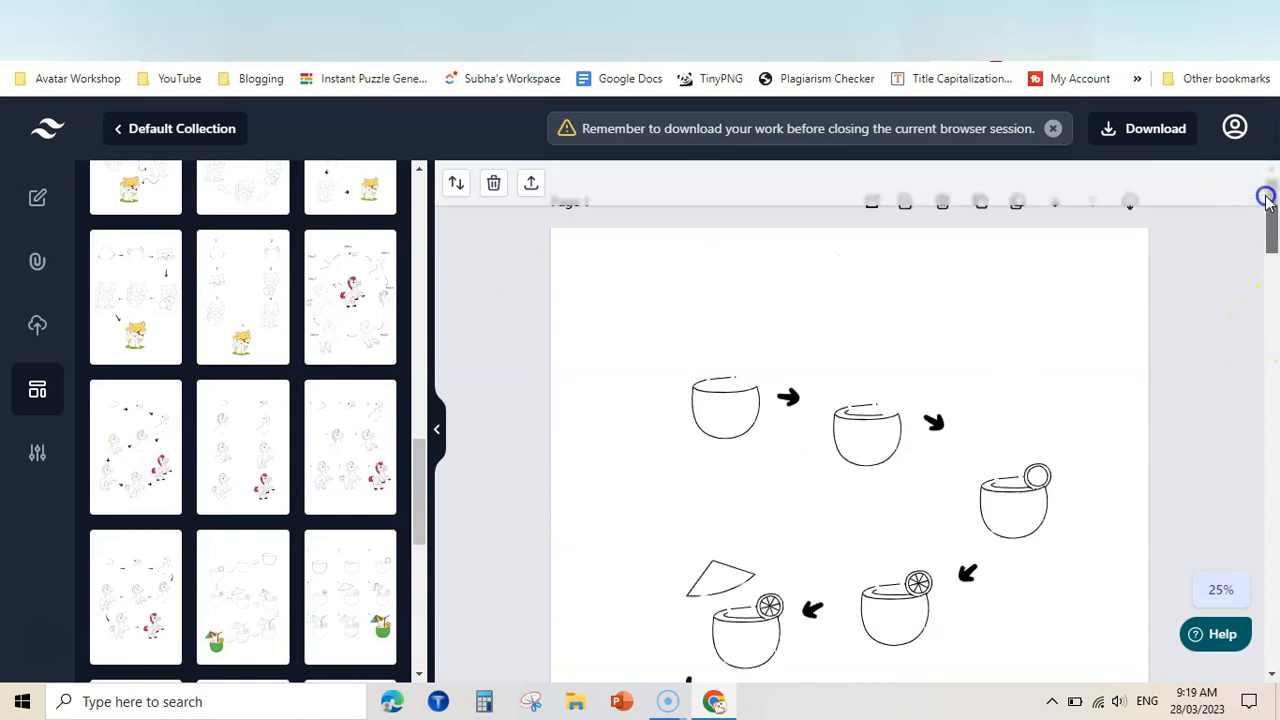
pyautogui.click(946, 229)
pyautogui.click(946, 229)
pyautogui.click(946, 229)
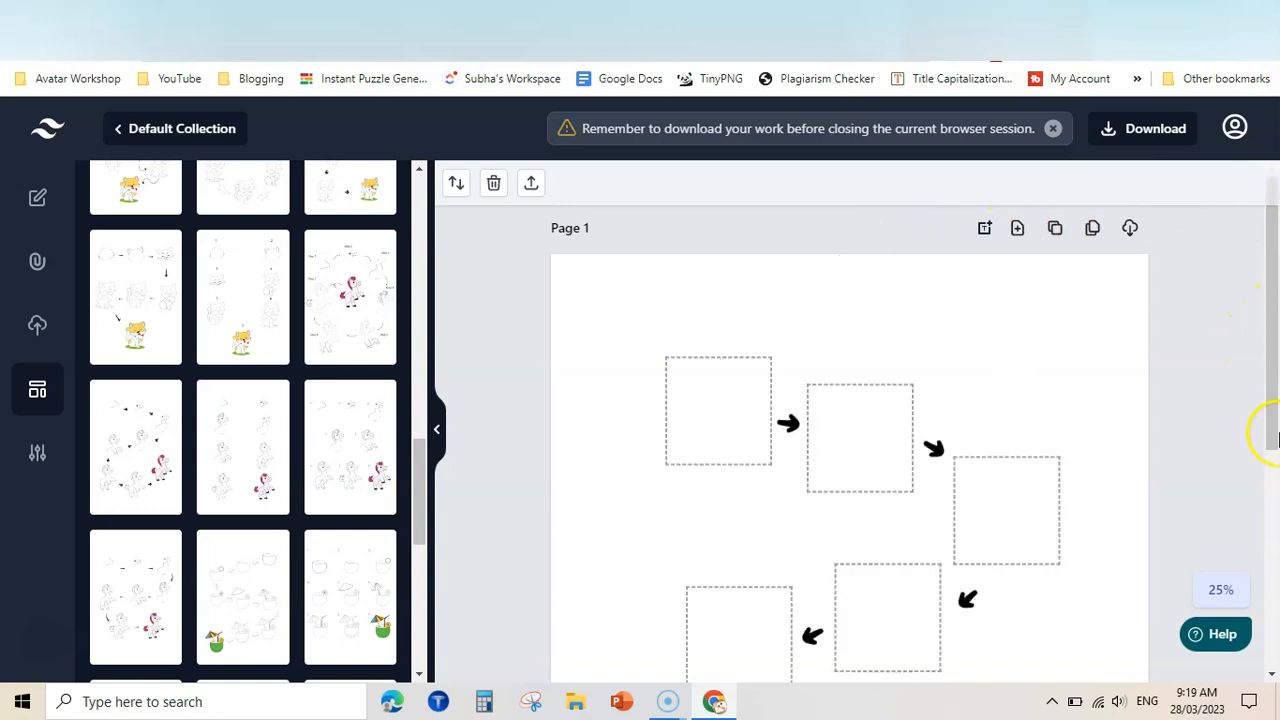
# Bulk clone the empty template page with Step By Step Layers, using the coconut drink, bird and tractor images.
pyautogui.scroll(-3, 1260, 386)
pyautogui.scroll(3, 1264, 450)
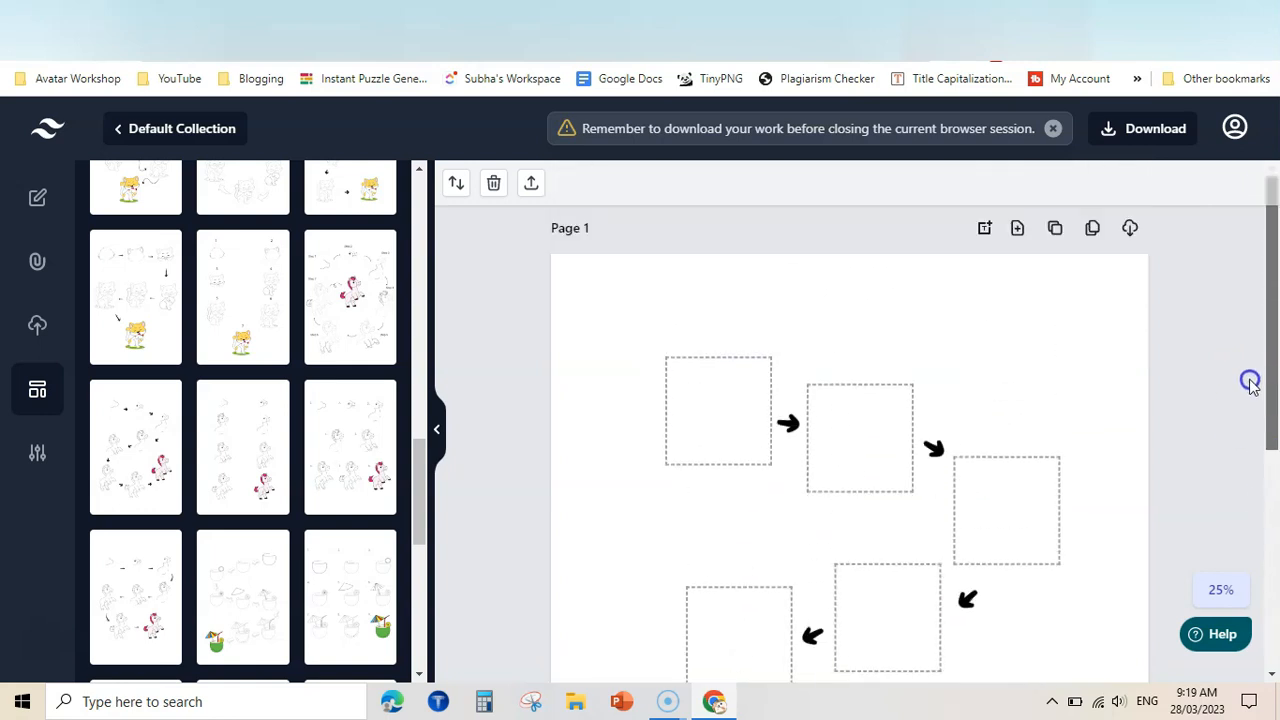
pyautogui.click(1092, 228)
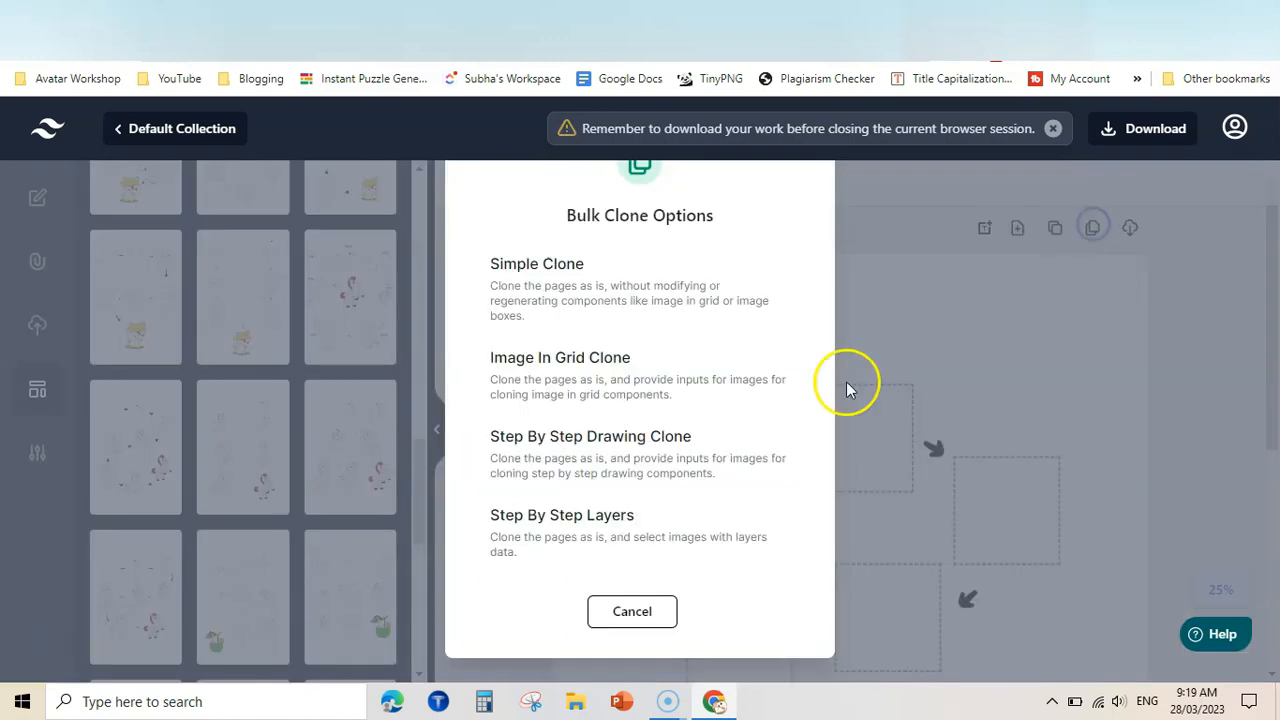
pyautogui.click(555, 519)
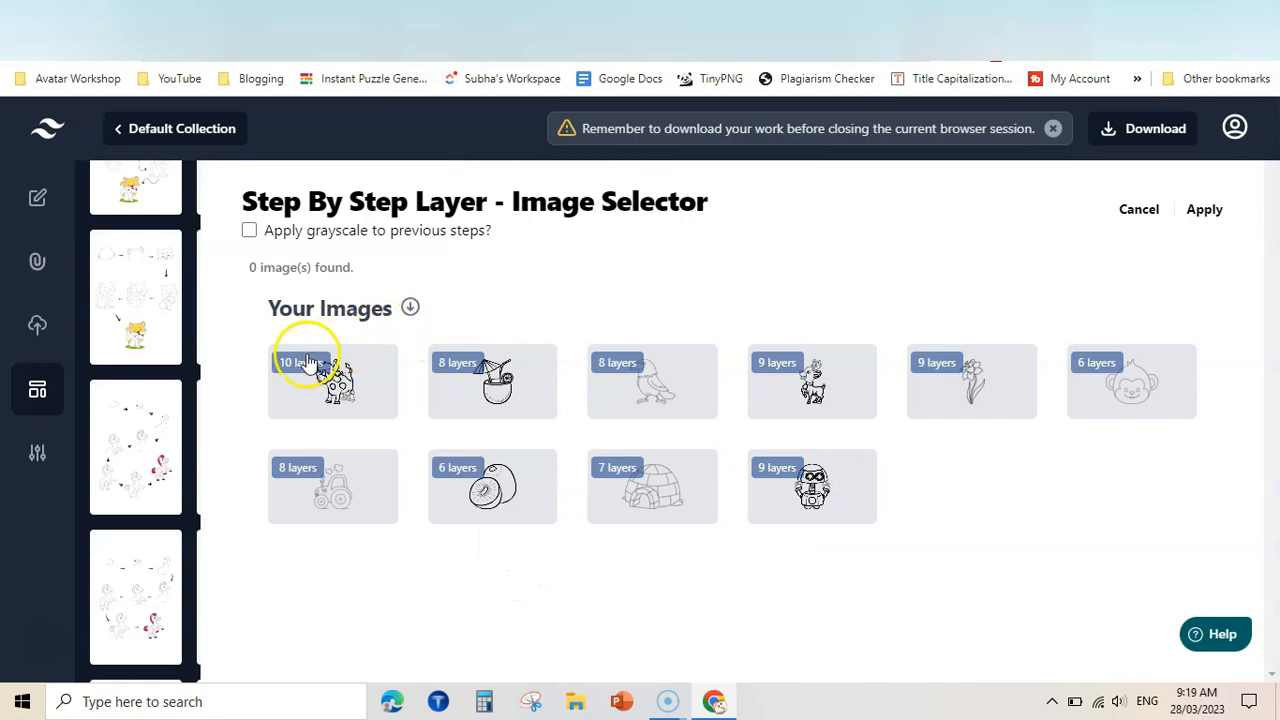
pyautogui.click(457, 369)
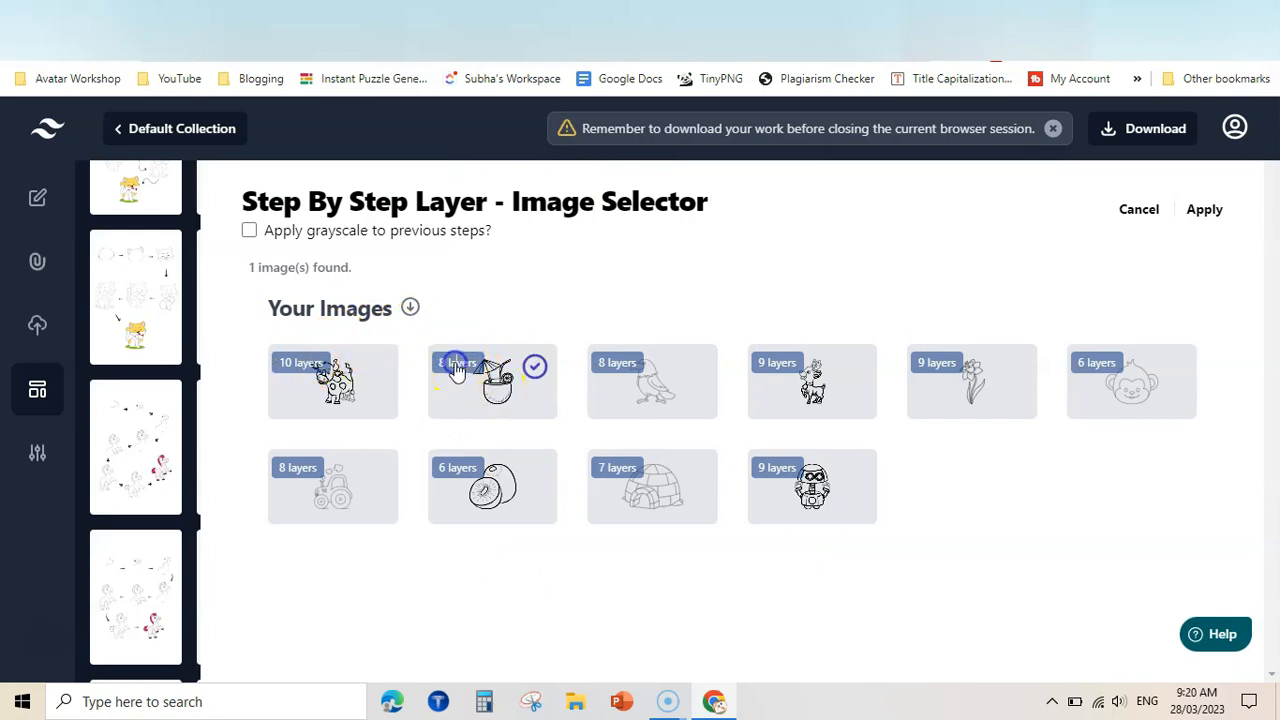
pyautogui.click(656, 372)
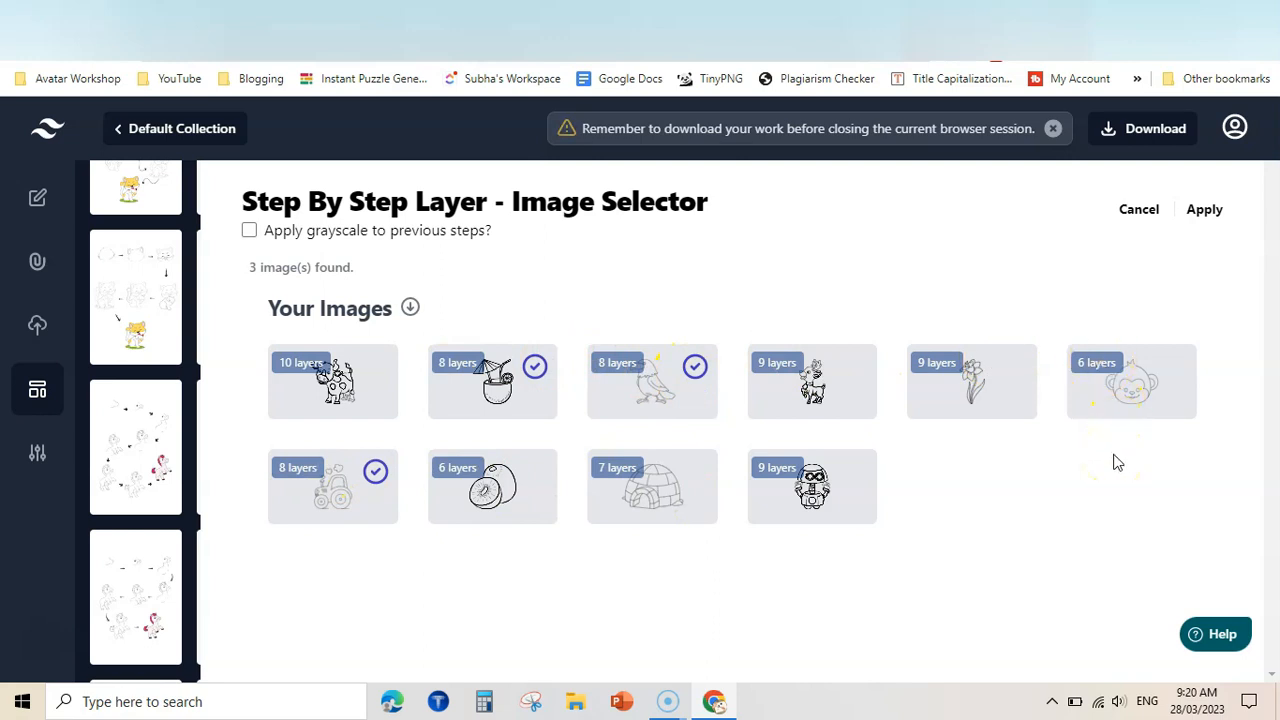
pyautogui.click(1204, 211)
# Look over the cloned step-by-step pages, the image upload area and the layered images among the How To Draw elements.
pyautogui.moveTo(1270, 370)
pyautogui.mouseDown()
pyautogui.moveTo(1263, 237)
pyautogui.moveTo(1246, 191)
pyautogui.moveTo(1273, 330)
pyautogui.moveTo(1273, 615)
pyautogui.moveTo(1242, 200)
pyautogui.mouseUp()
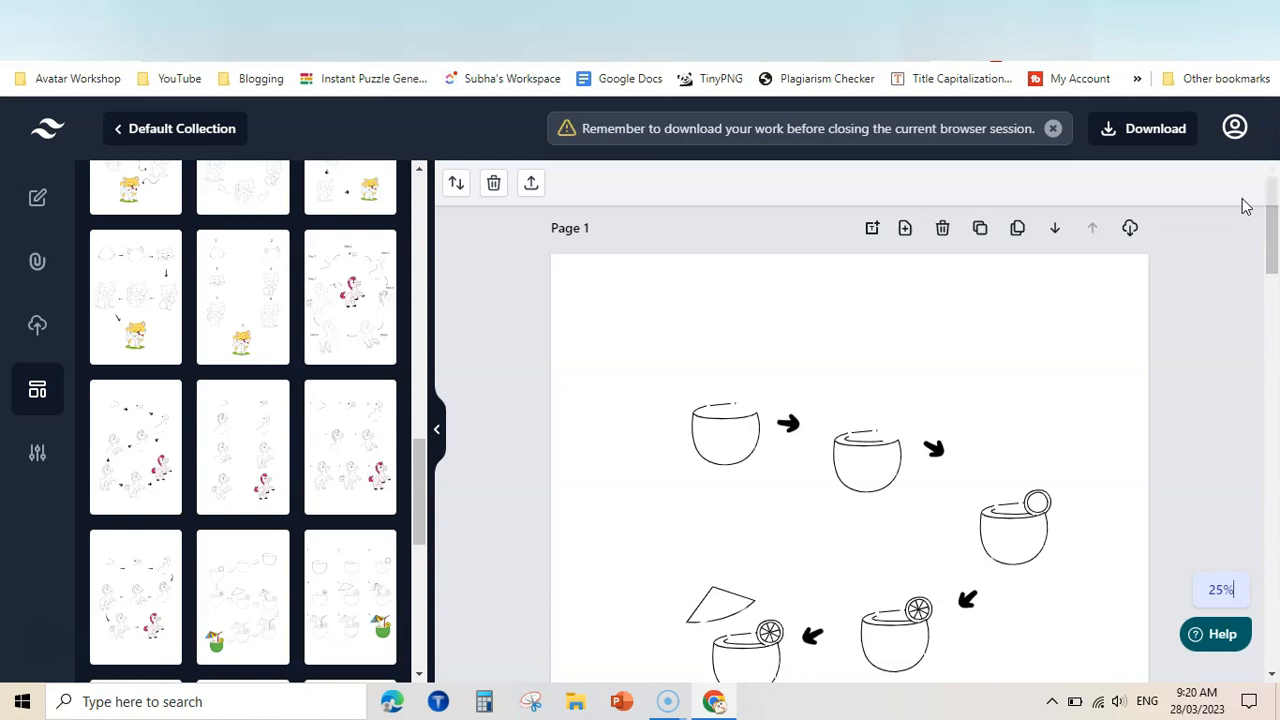
pyautogui.moveTo(1272, 218); pyautogui.dragTo(1278, 606)
pyautogui.click(37, 328)
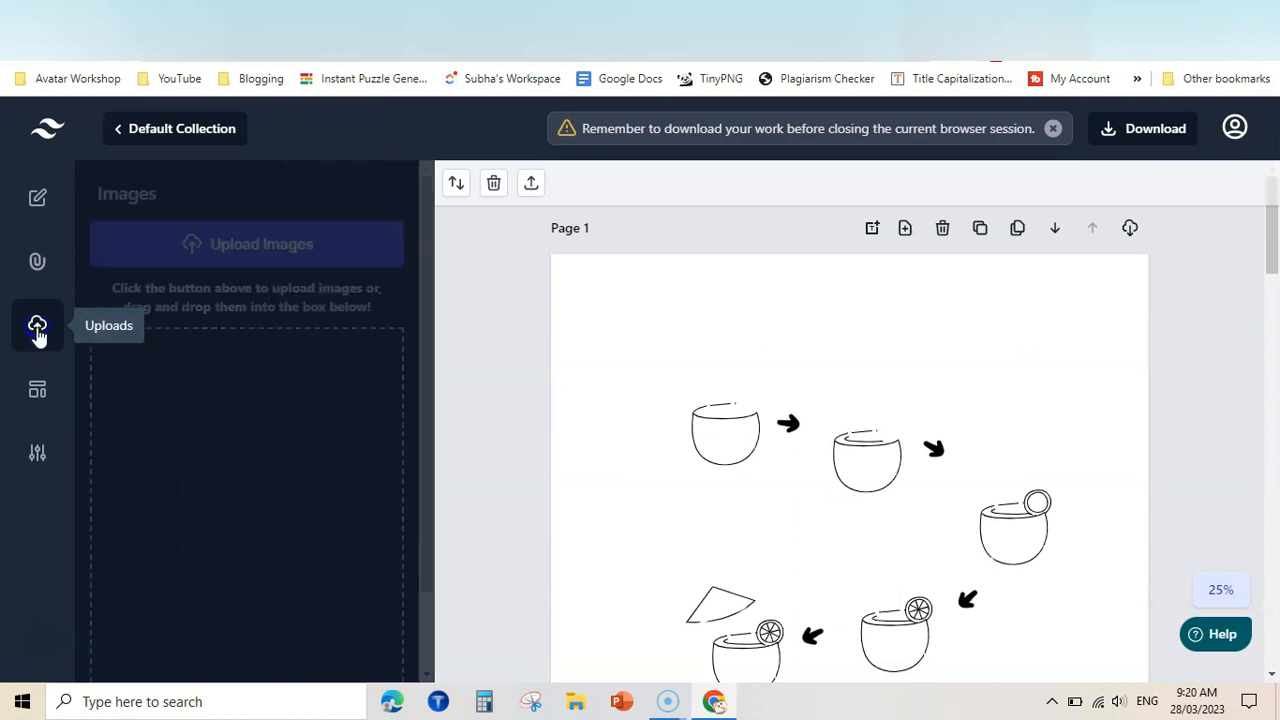
pyautogui.click(35, 262)
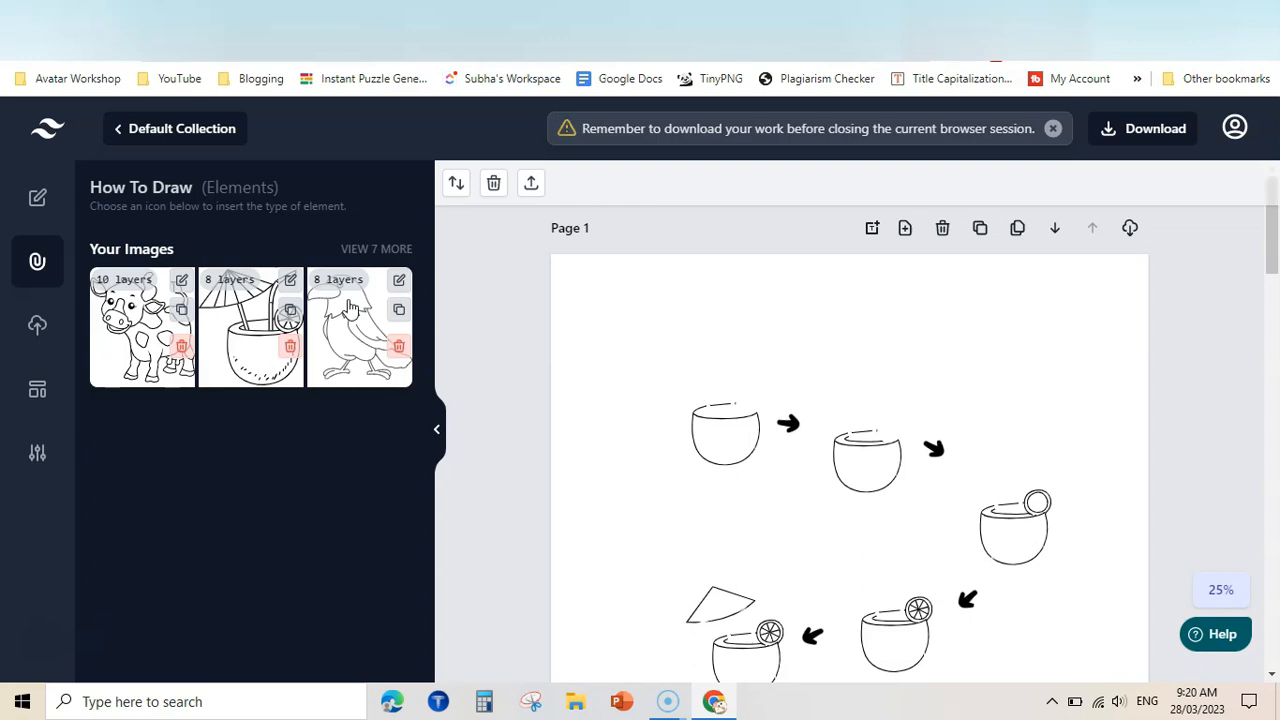
pyautogui.click(543, 400)
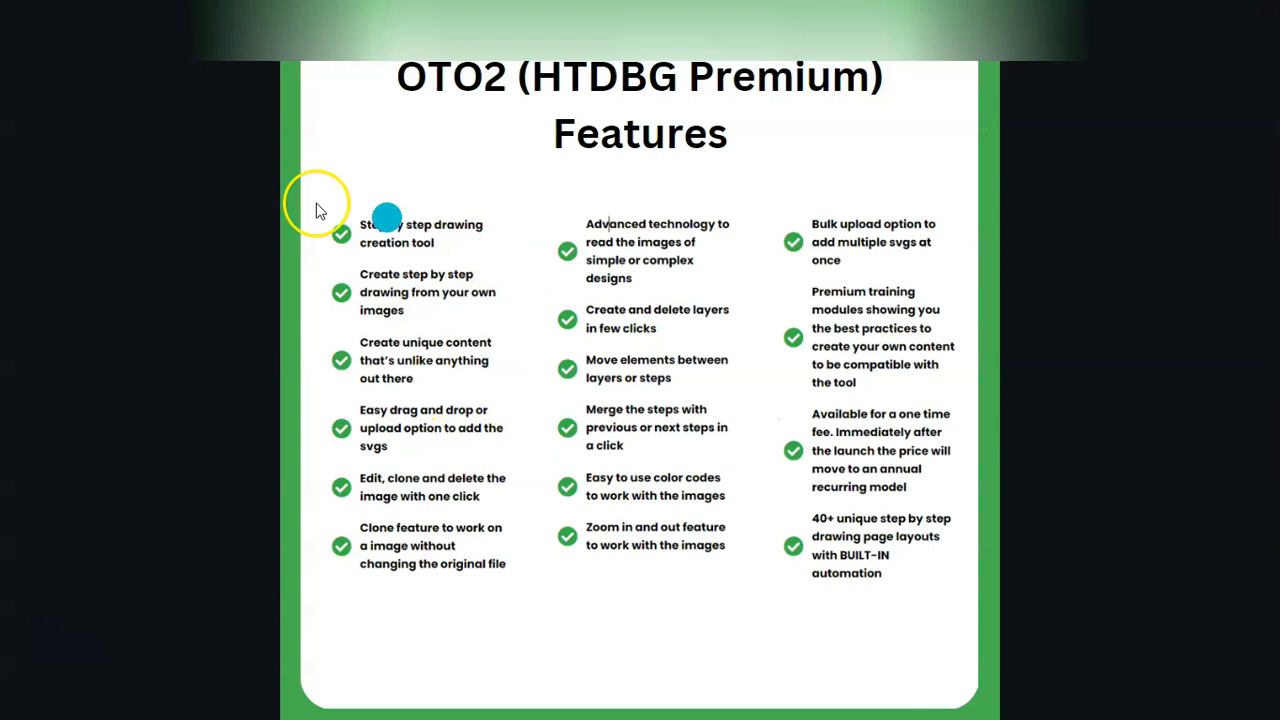